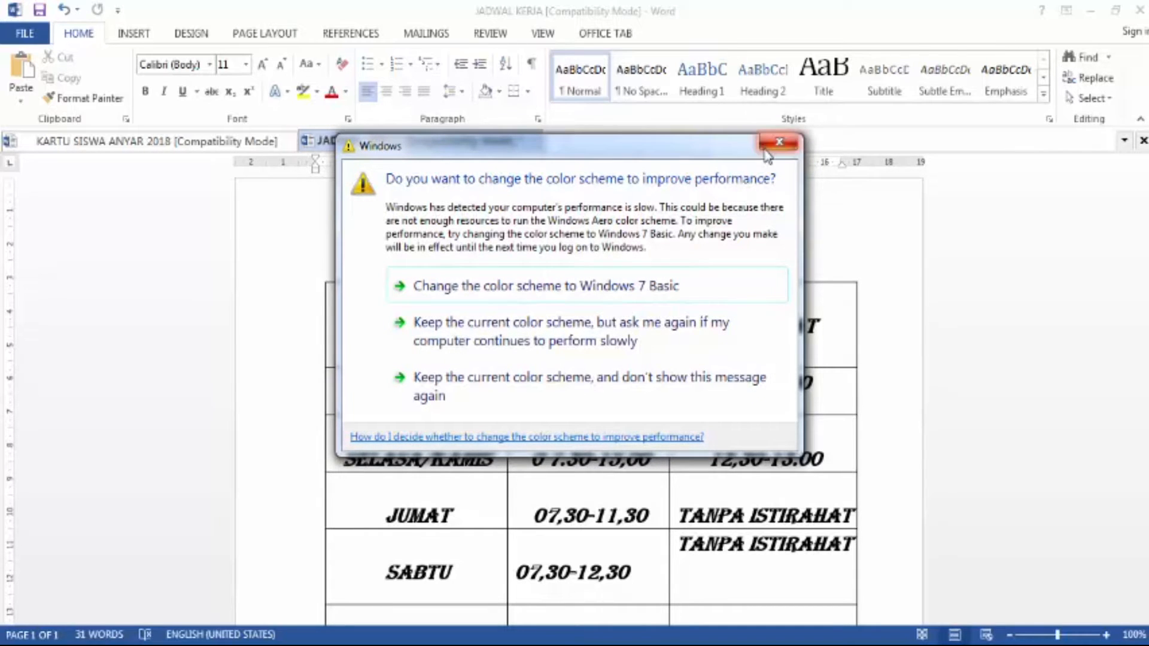
# Dismiss the Windows color scheme prompt and look over the JADWAL KERJA document from its title to the signature block
pyautogui.click(777, 143)
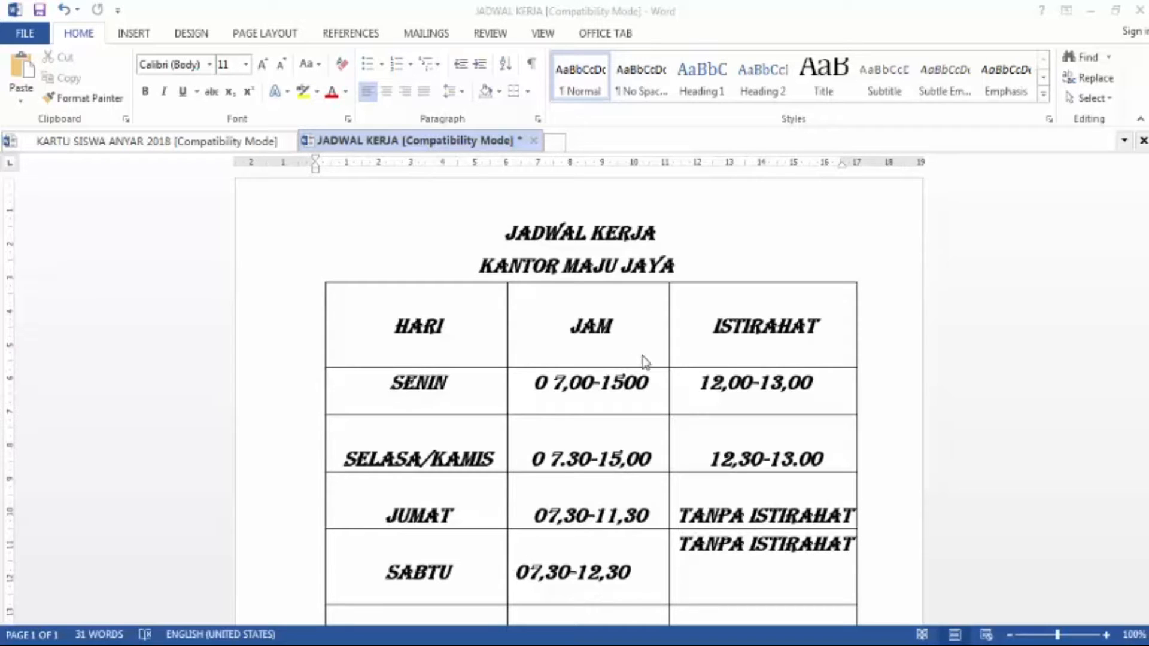
pyautogui.click(737, 352)
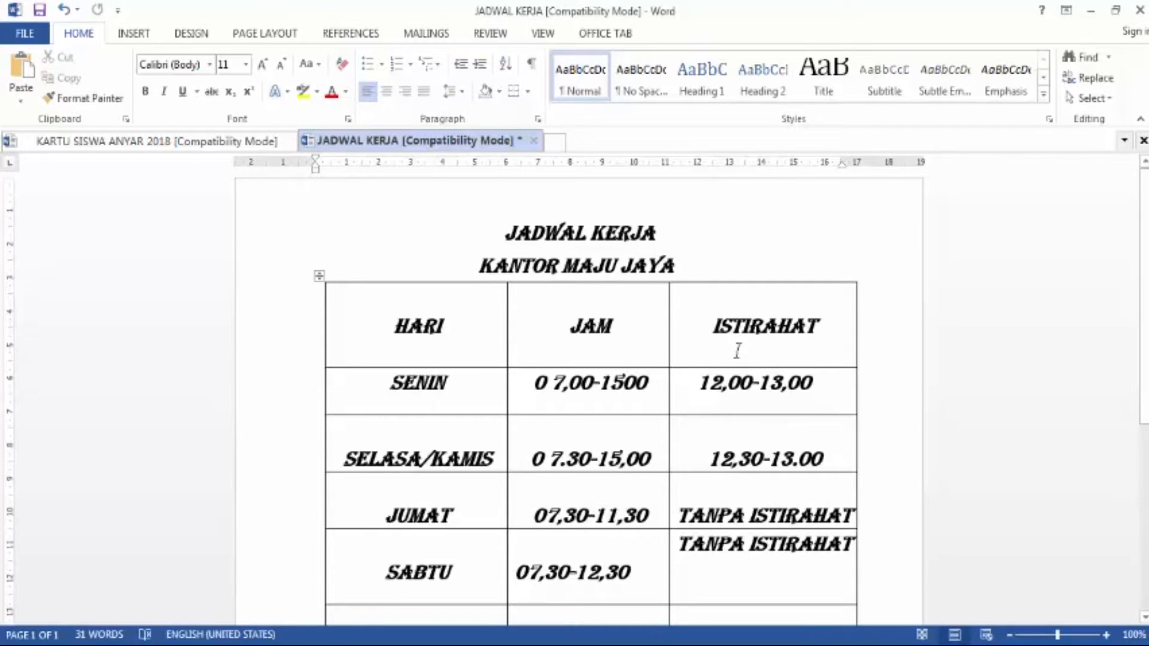
pyautogui.scroll(-8, 737, 352)
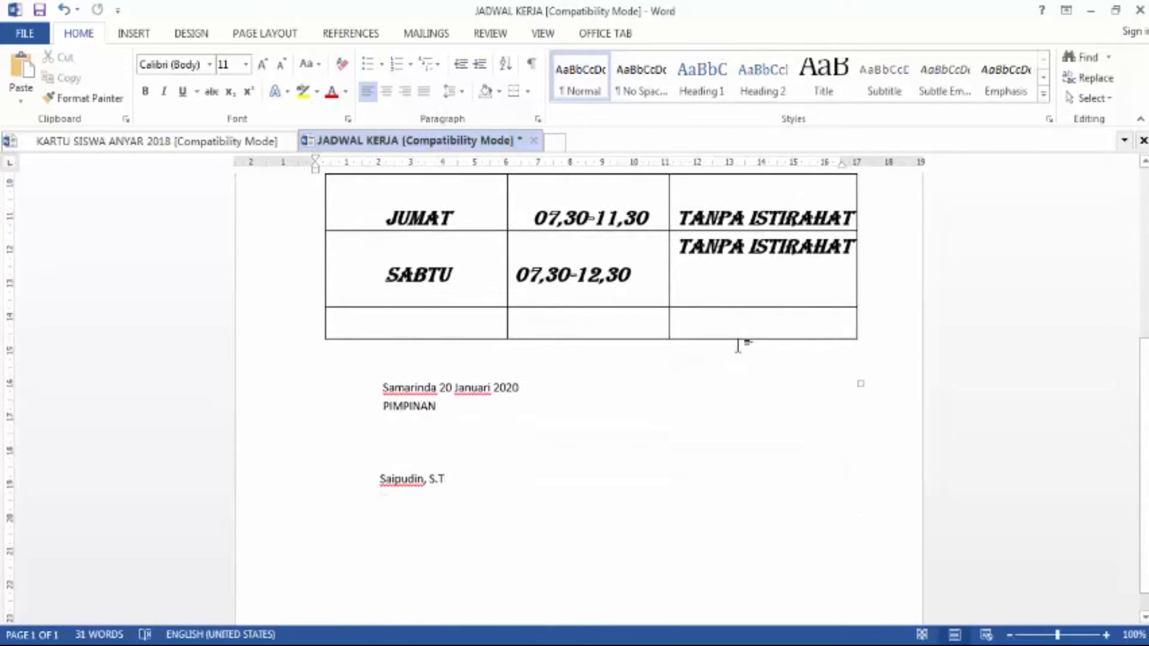
pyautogui.scroll(10, 737, 345)
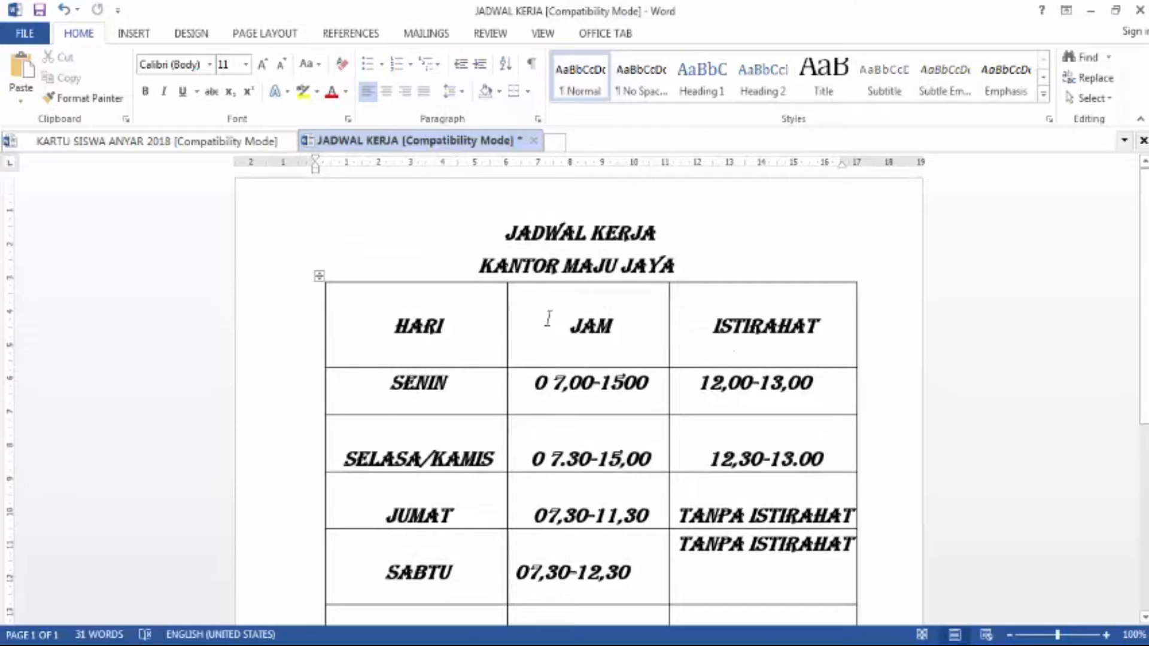
pyautogui.scroll(-9, 549, 317)
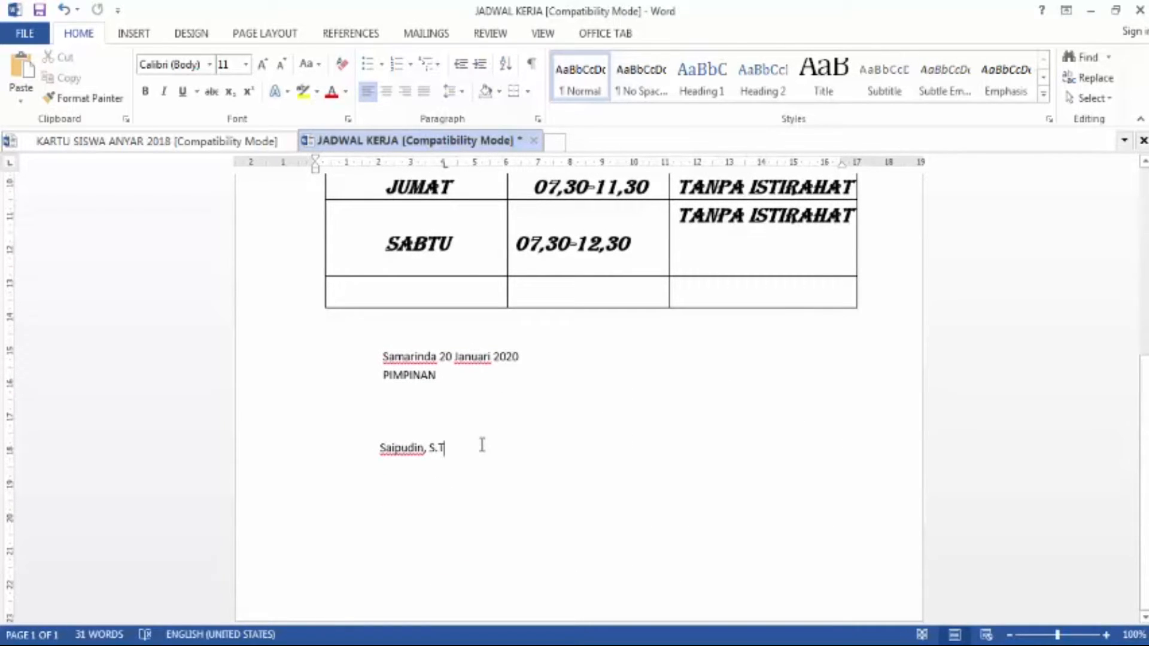
pyautogui.scroll(9, 228, 288)
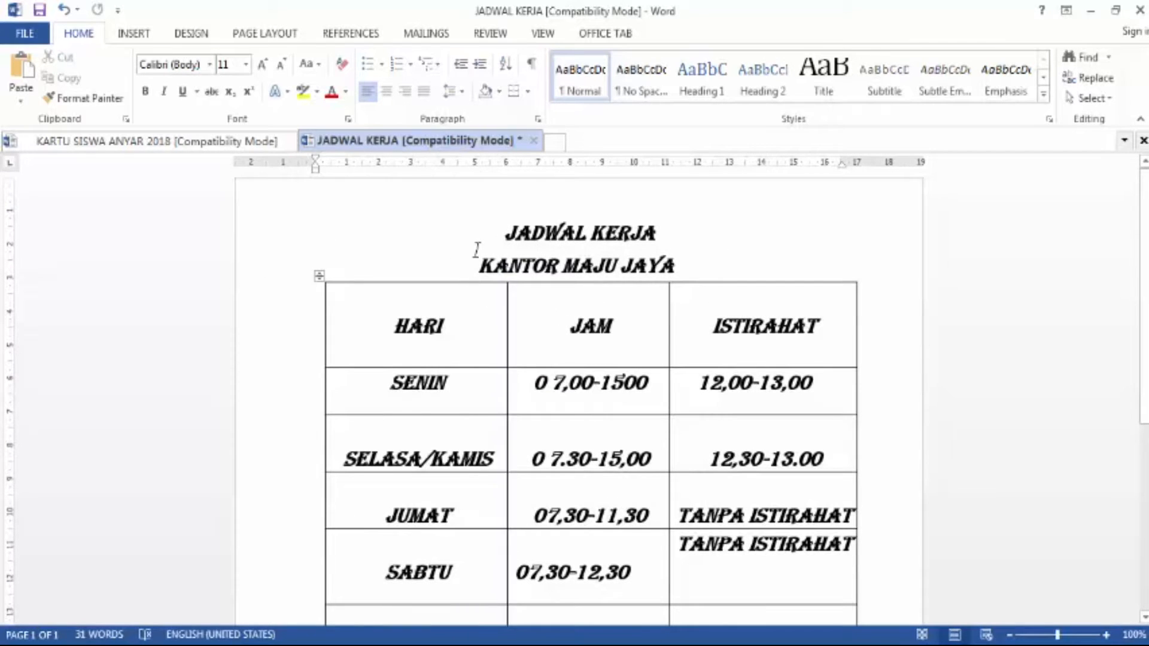
# Create a new blank document and glance back at the JADWAL KERJA example before returning to it
pyautogui.click(25, 34)
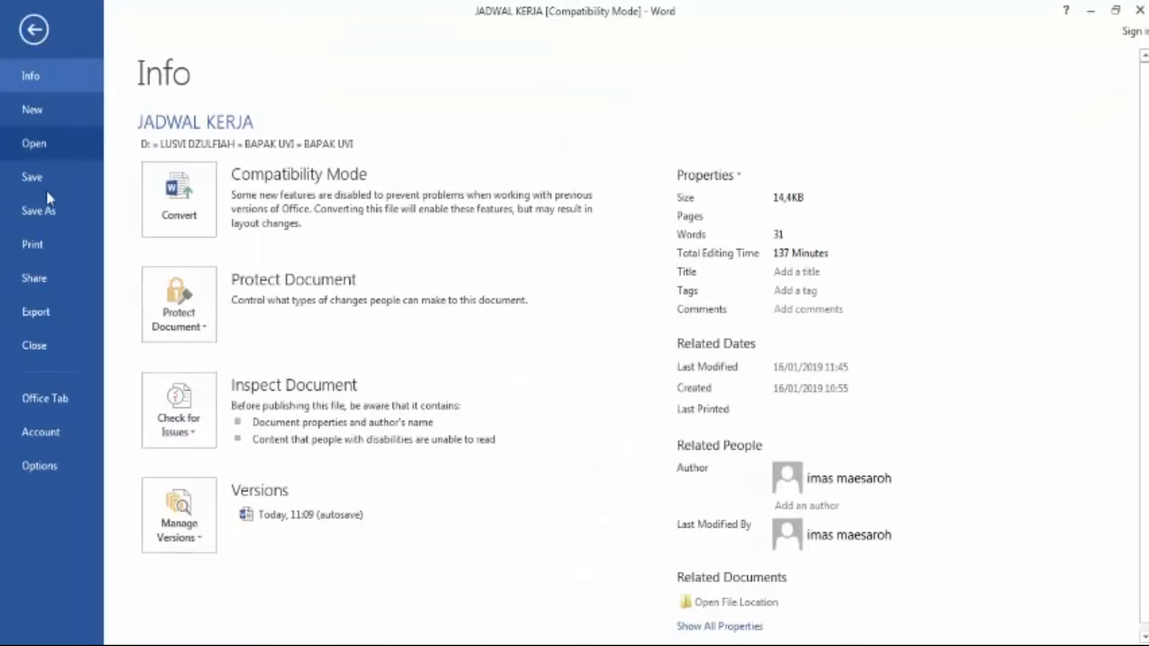
pyautogui.click(47, 119)
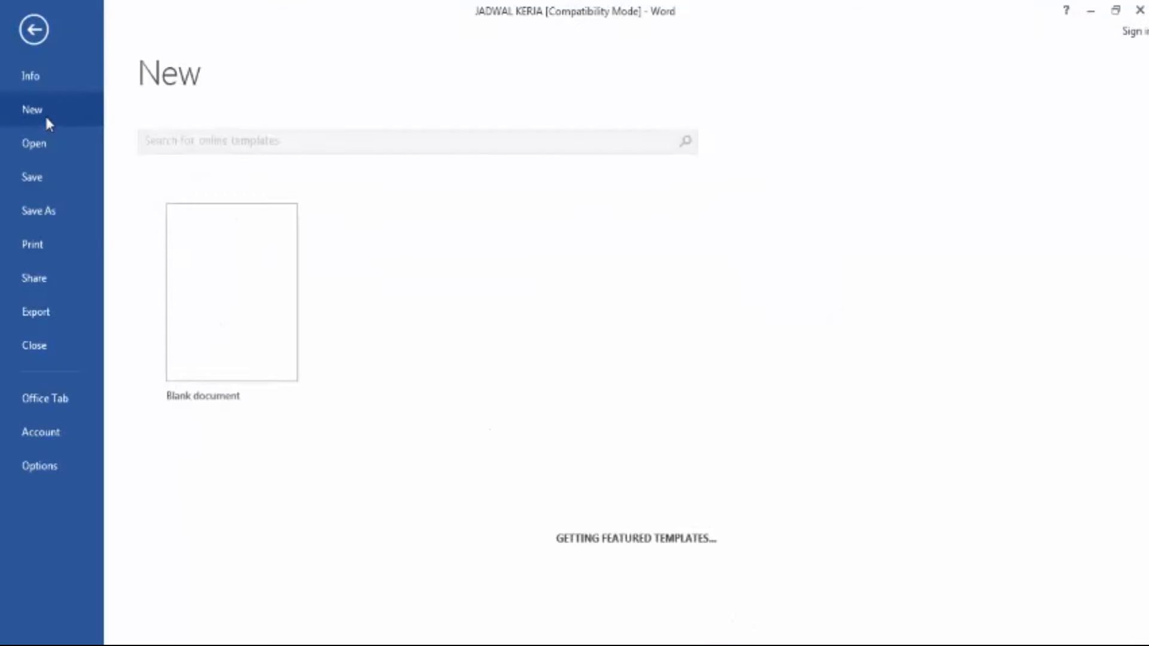
pyautogui.click(203, 306)
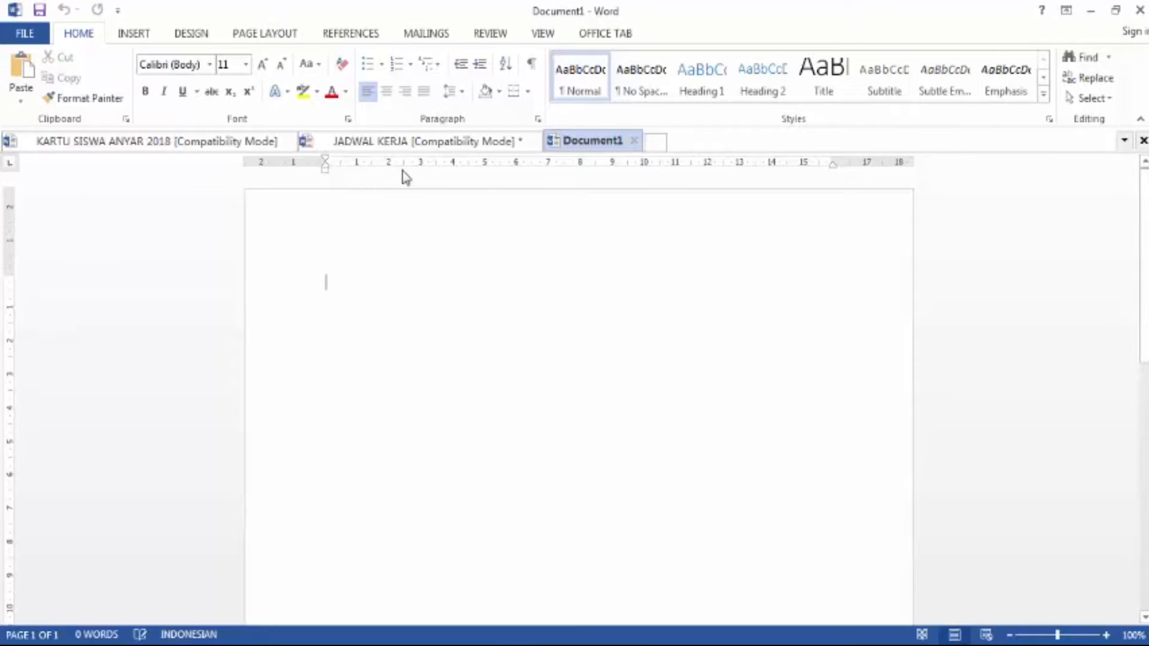
pyautogui.click(393, 151)
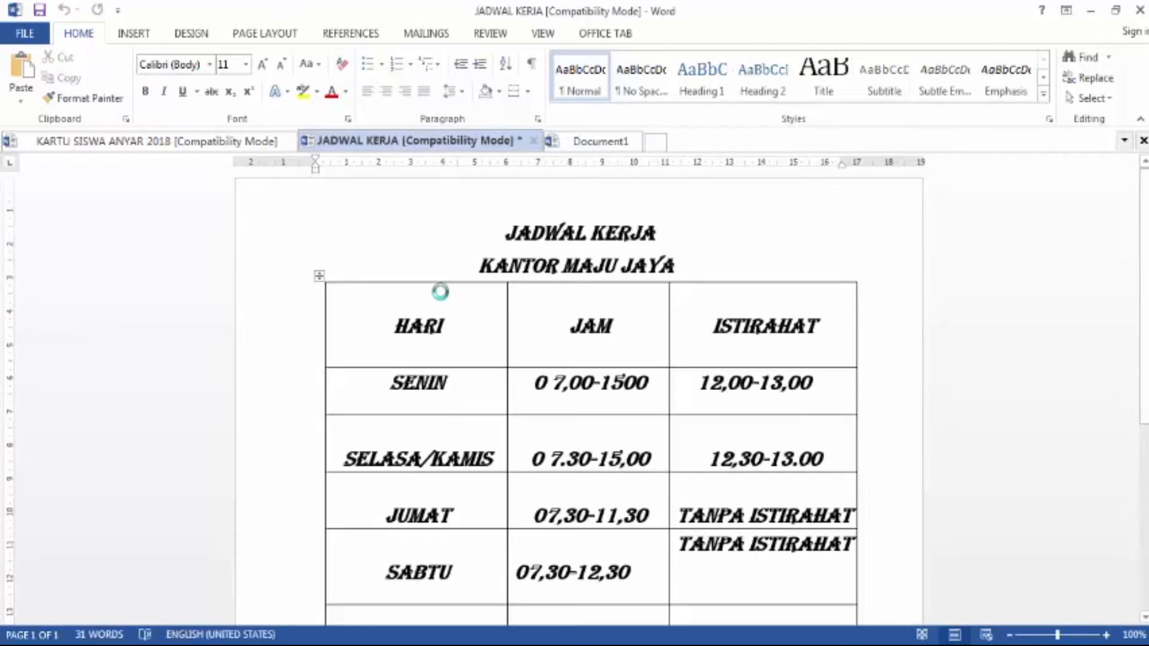
pyautogui.click(617, 143)
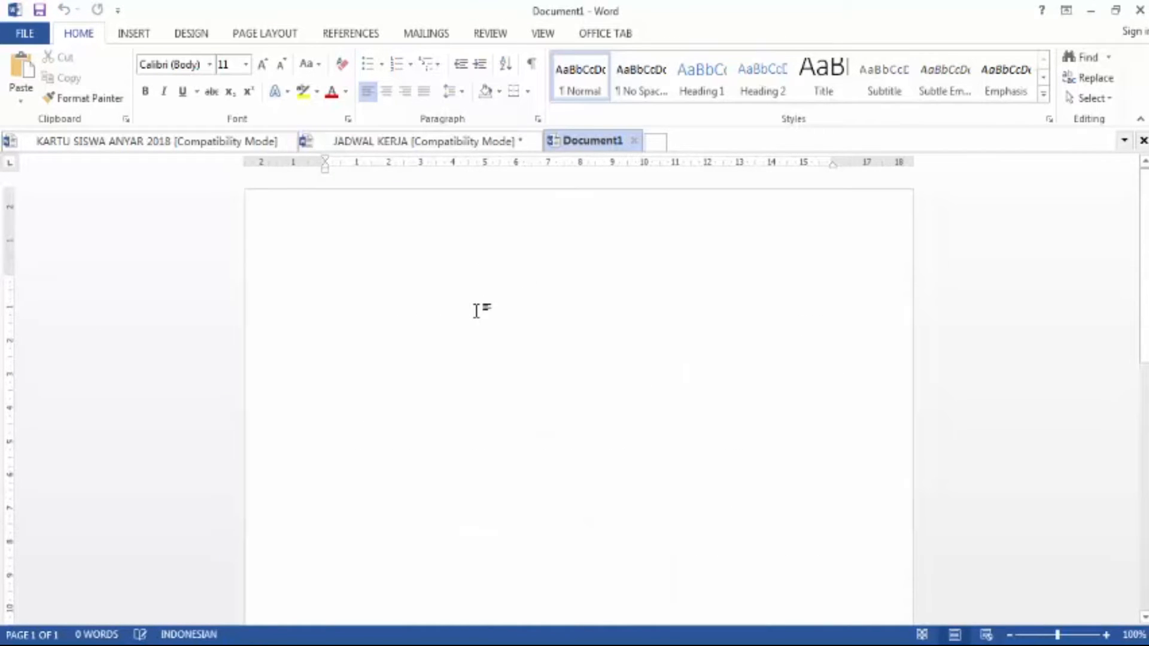
# Enter the two heading lines "JADWAL KERJA" and "PT. MAJU JAYA" in the blank document
pyautogui.write('JADWAL KERJA')
pyautogui.press('Return')
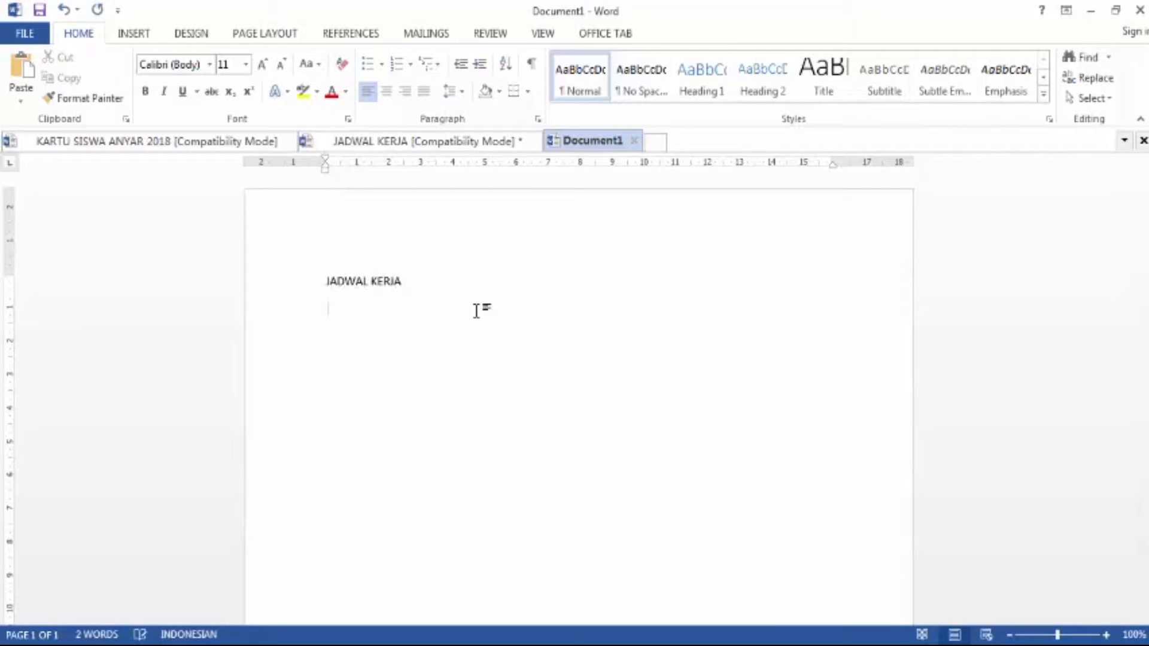
pyautogui.write('PT. MAJU JAYA')
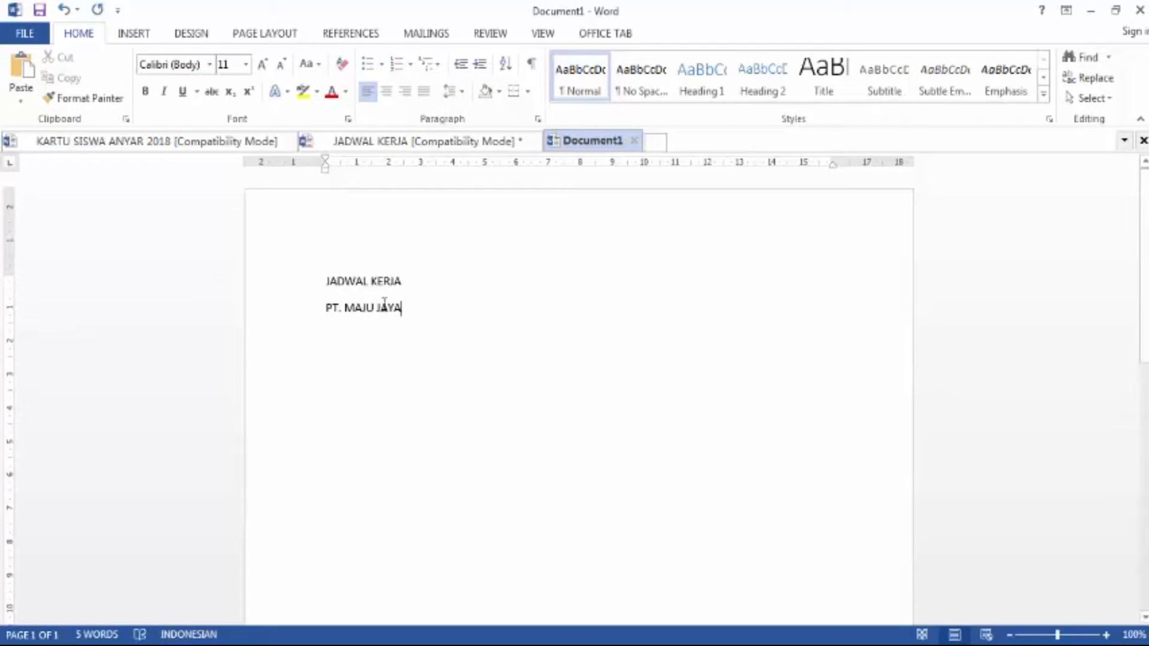
# Center both heading lines and make them bold
pyautogui.moveTo(397, 308); pyautogui.dragTo(347, 289)
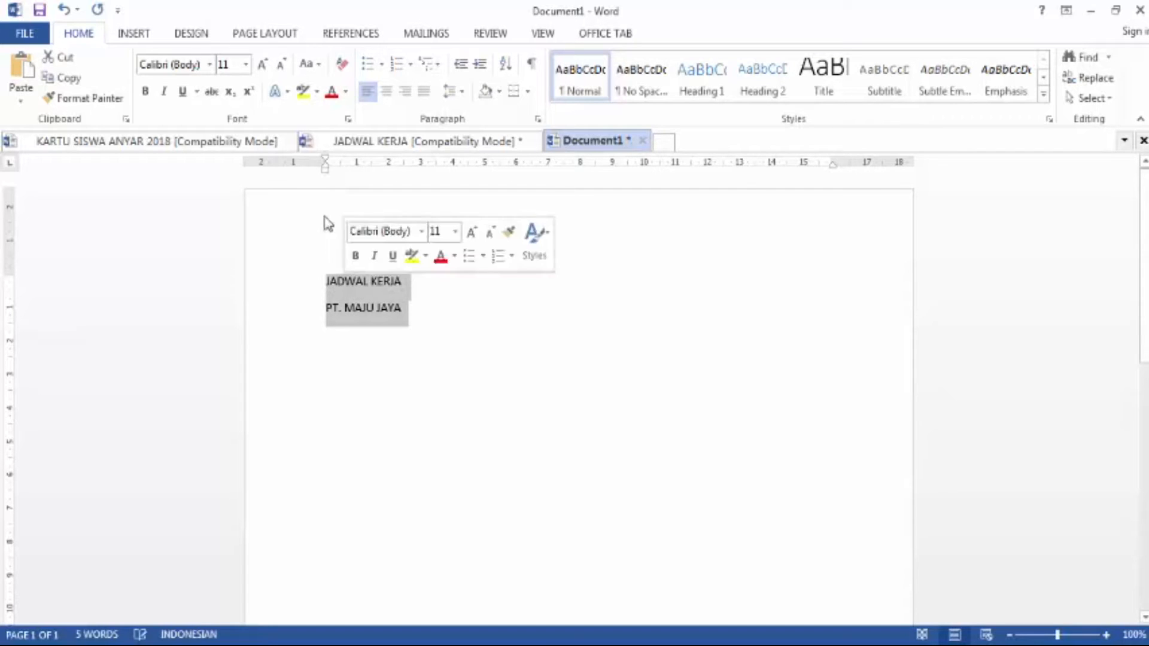
pyautogui.click(387, 92)
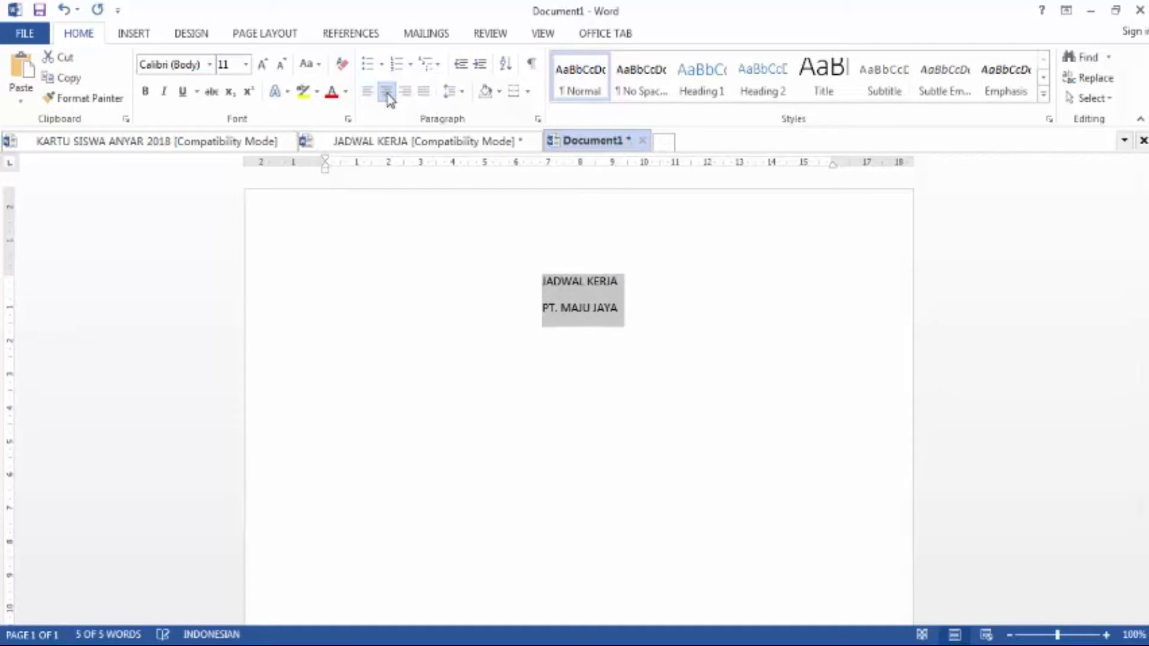
pyautogui.click(146, 91)
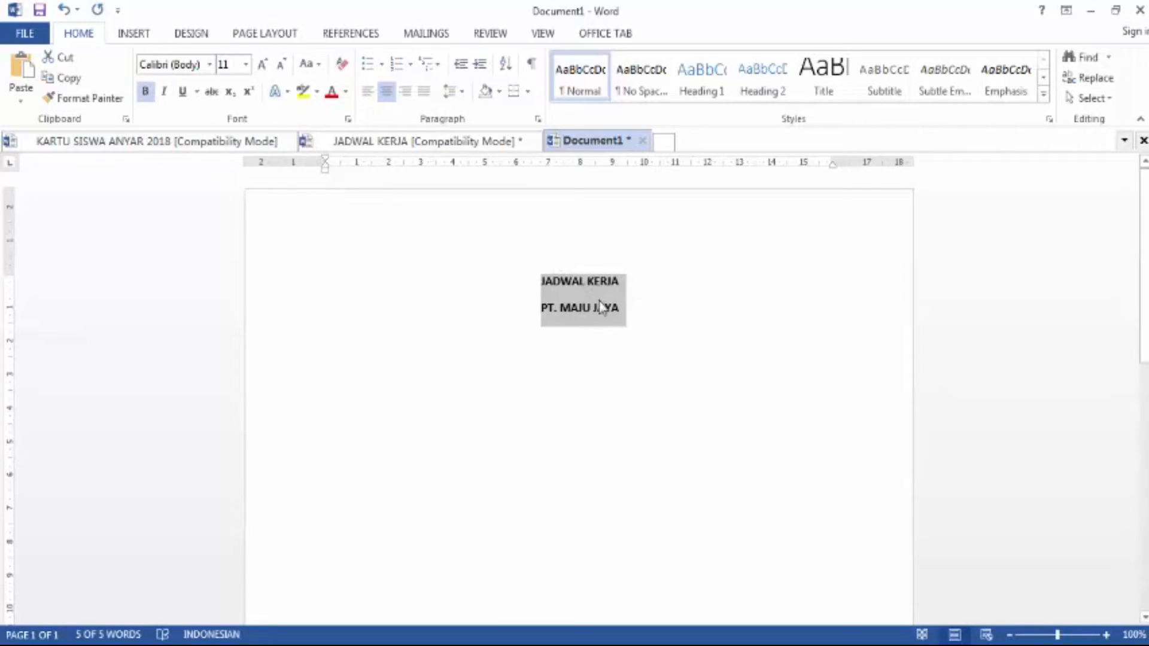
# Set the font size of both heading lines to 26
pyautogui.click(210, 64)
pyautogui.scroll(-2, 246, 203)
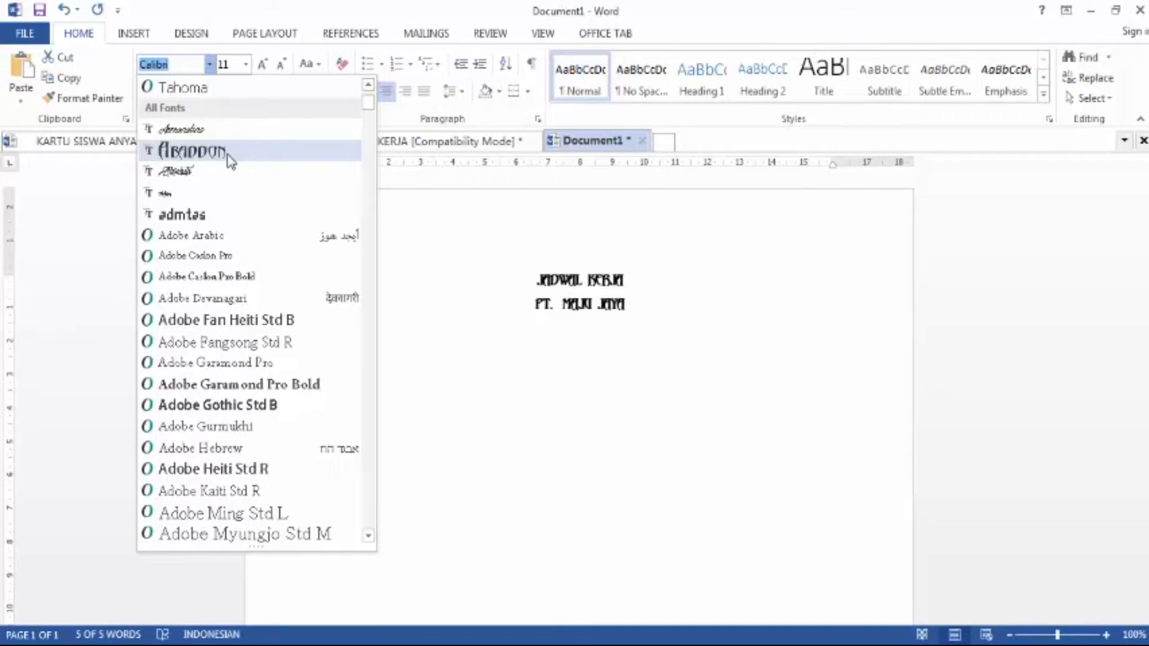
pyautogui.click(245, 64)
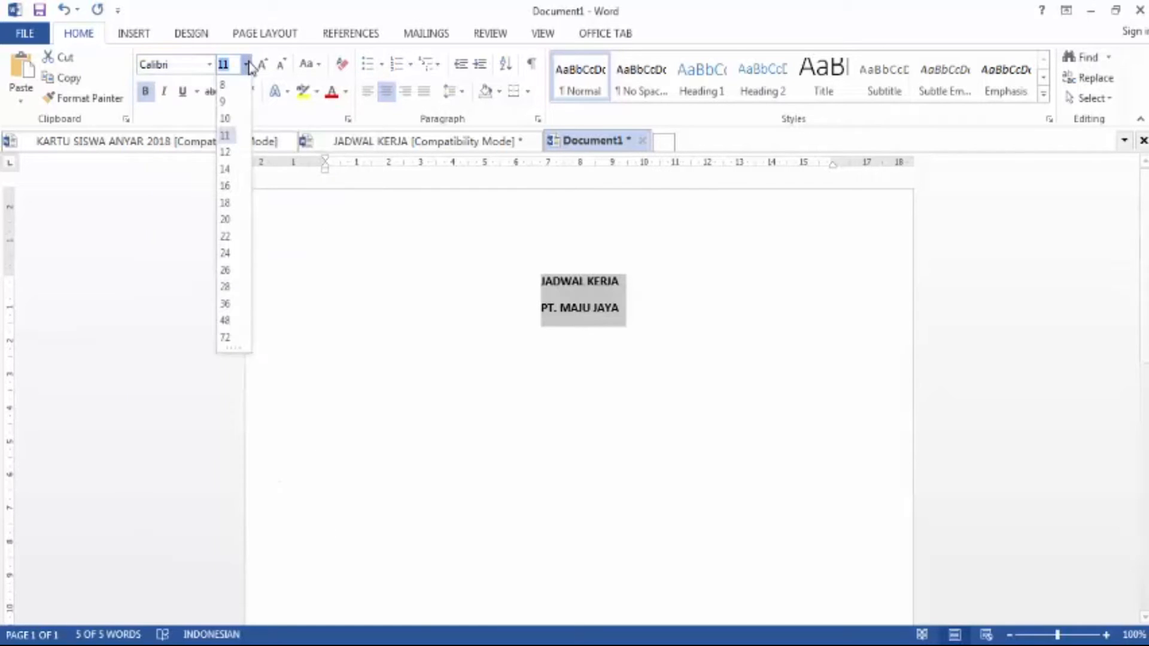
pyautogui.click(231, 273)
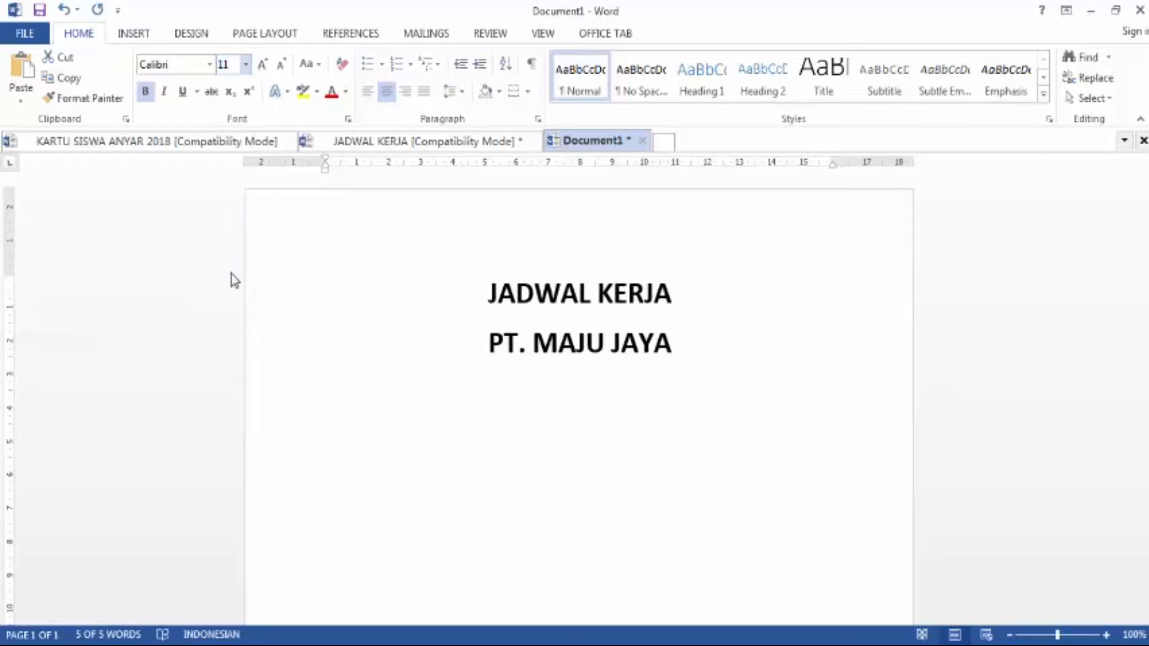
pyautogui.click(245, 64)
# Preview the available fonts on the two heading lines and apply the African font
pyautogui.click(210, 65)
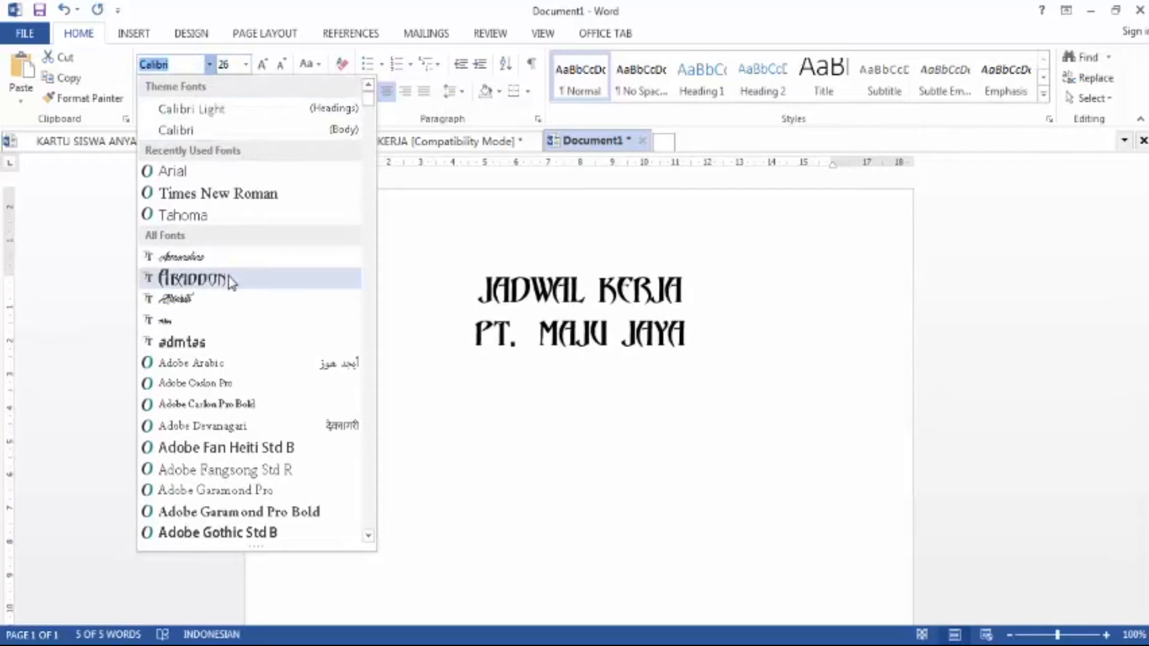
pyautogui.press('Down')
pyautogui.press('Down')
pyautogui.press('Down')
pyautogui.press('Down')
pyautogui.press('Down')
pyautogui.press('Down')
pyautogui.press('Down')
pyautogui.press('Down')
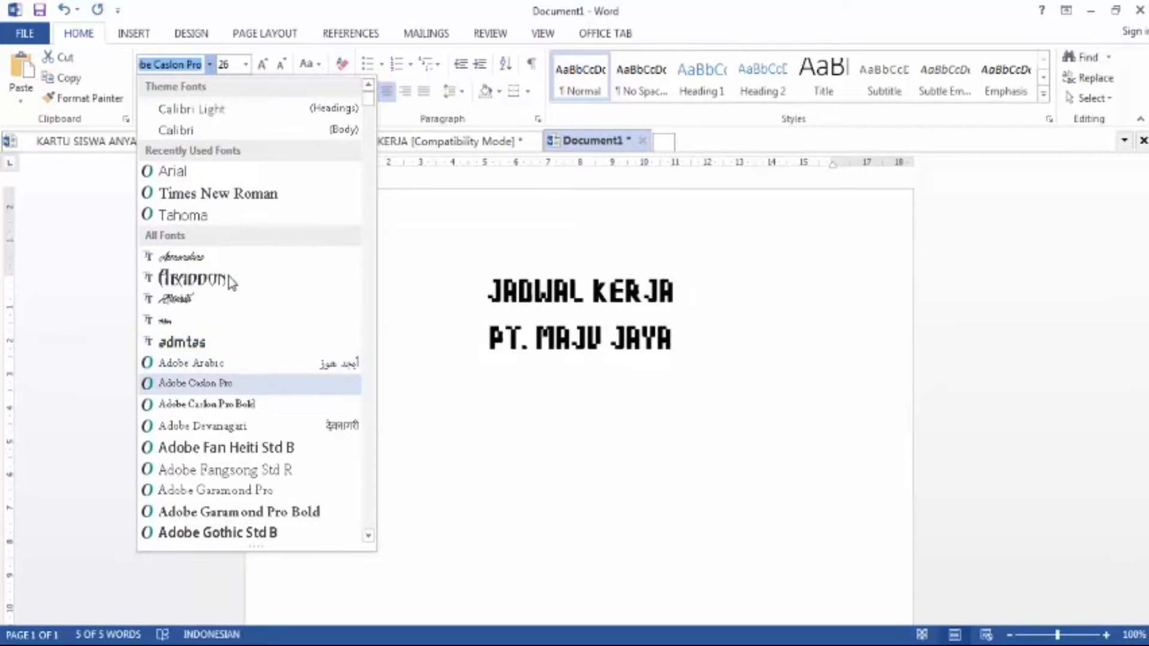
pyautogui.press('Down')
pyautogui.press('Down')
pyautogui.press('Down')
pyautogui.press('Down')
pyautogui.press('Down')
pyautogui.press('Down')
pyautogui.press('Down')
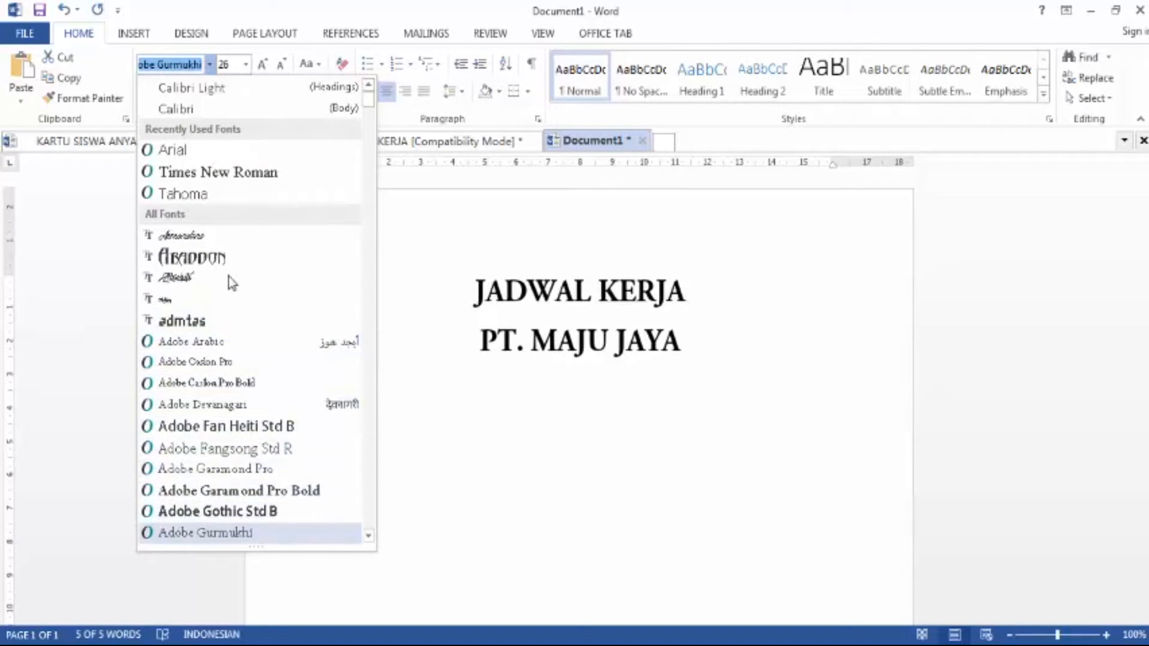
pyautogui.press('Down')
pyautogui.press('Down')
pyautogui.press('Down')
pyautogui.press('Down')
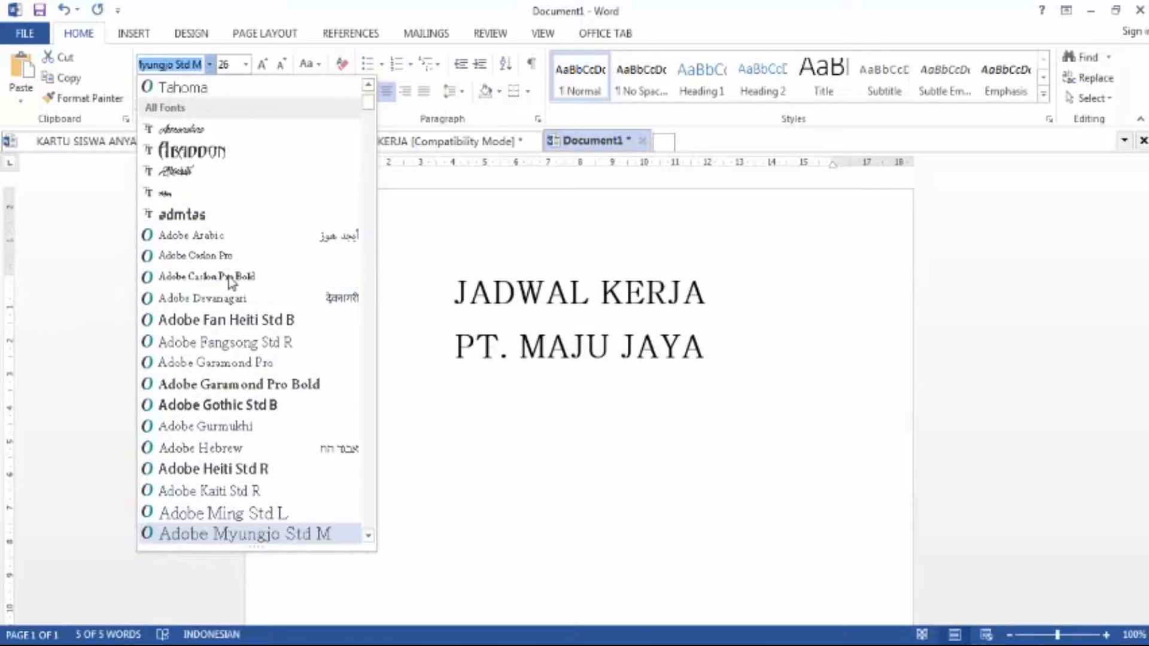
pyautogui.press('Down')
pyautogui.press('Down')
pyautogui.press('Down')
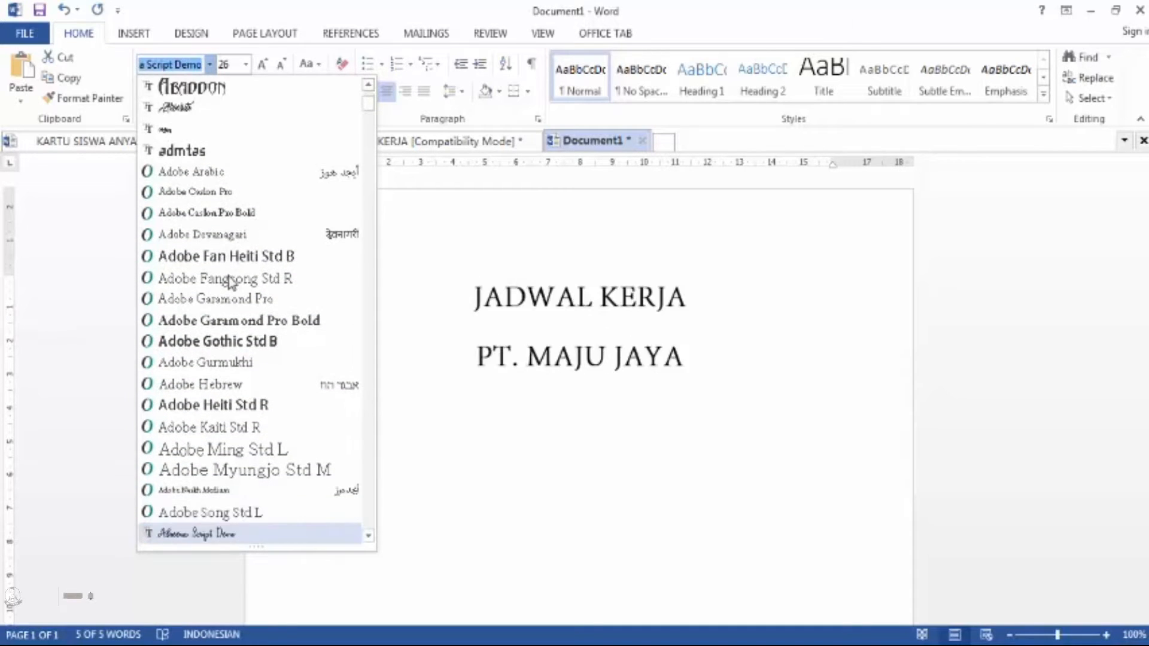
pyautogui.press('Down')
pyautogui.press('Down')
pyautogui.press('Down')
pyautogui.press('Down')
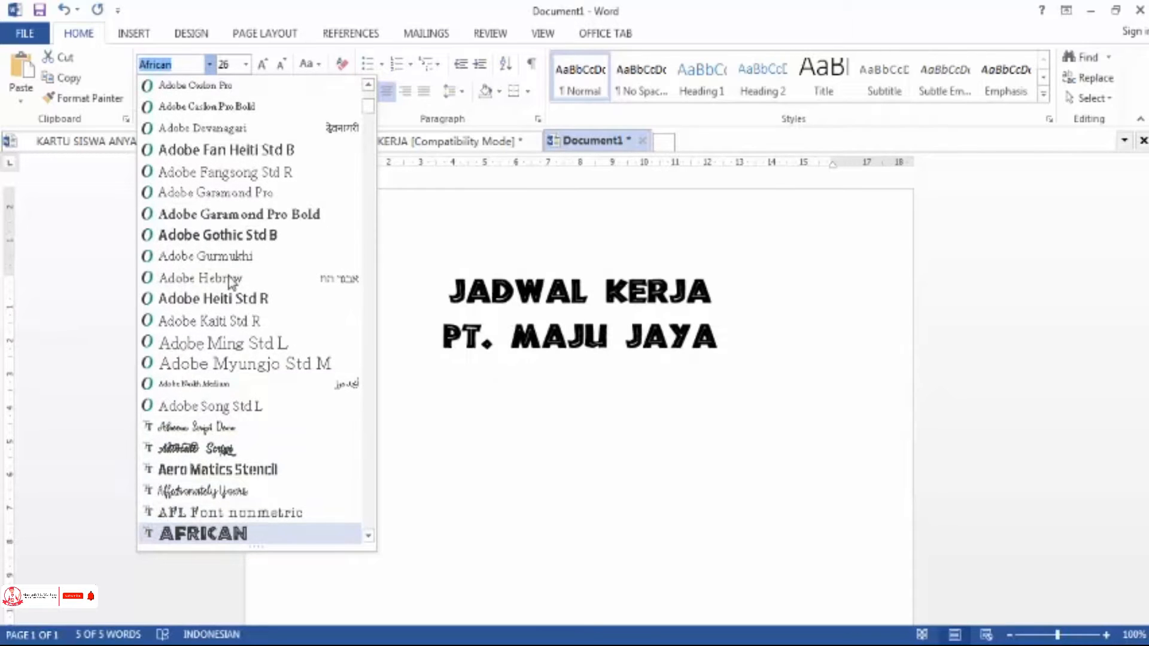
pyautogui.press('Return')
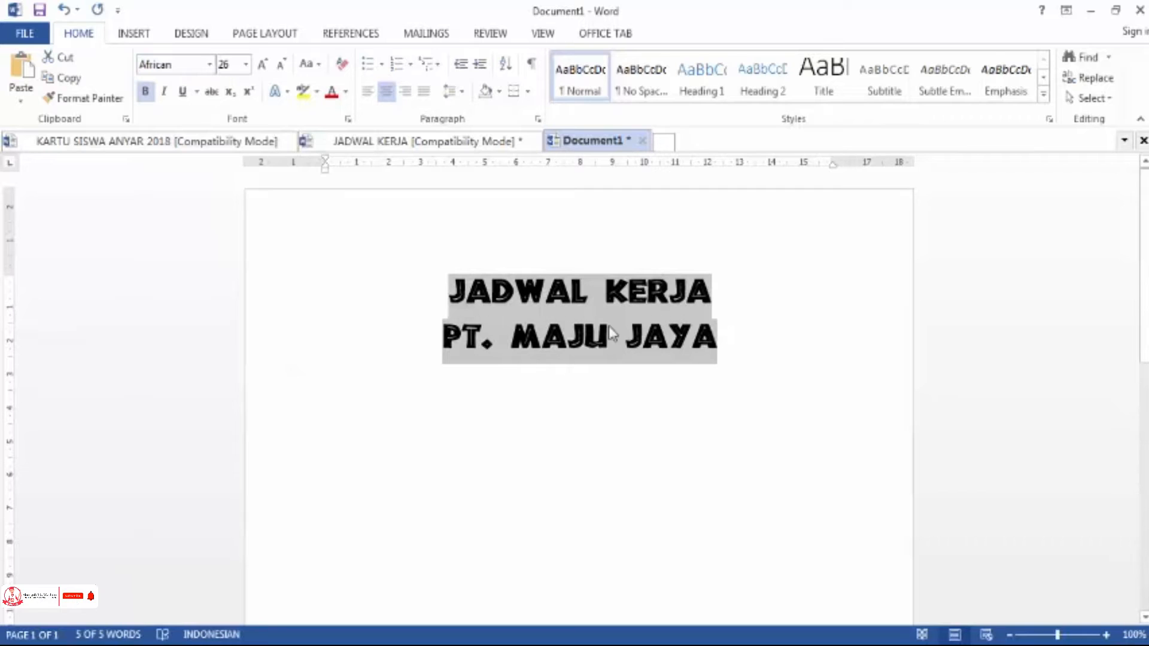
# Remove the space after paragraph from both heading lines
pyautogui.click(462, 93)
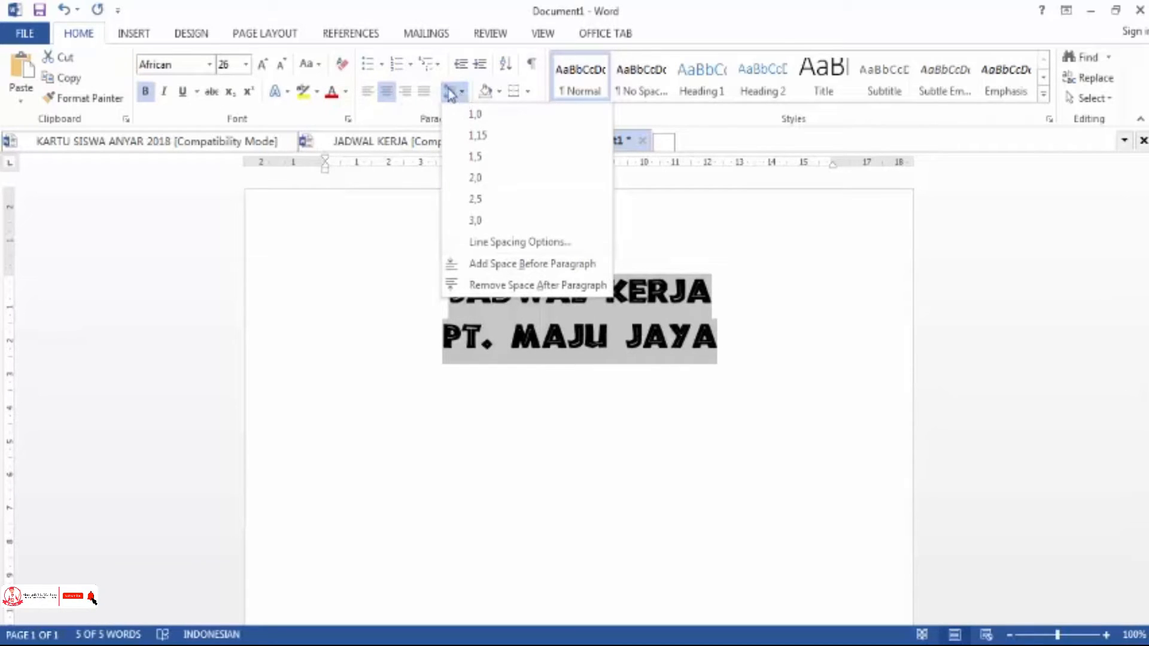
pyautogui.click(496, 286)
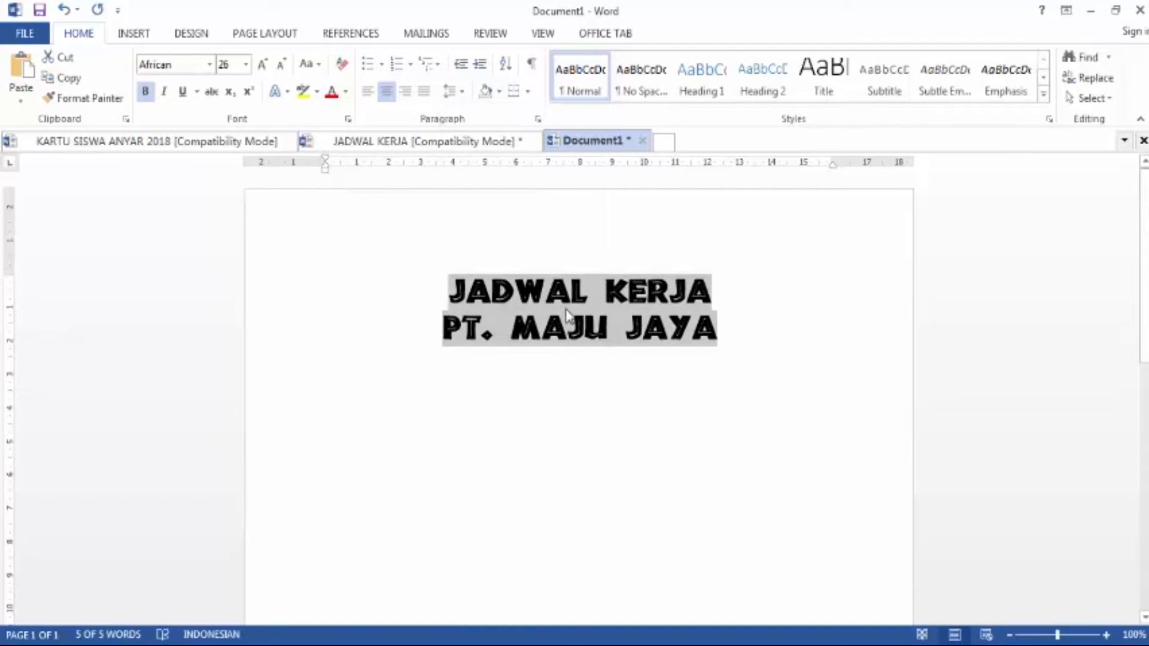
pyautogui.click(721, 331)
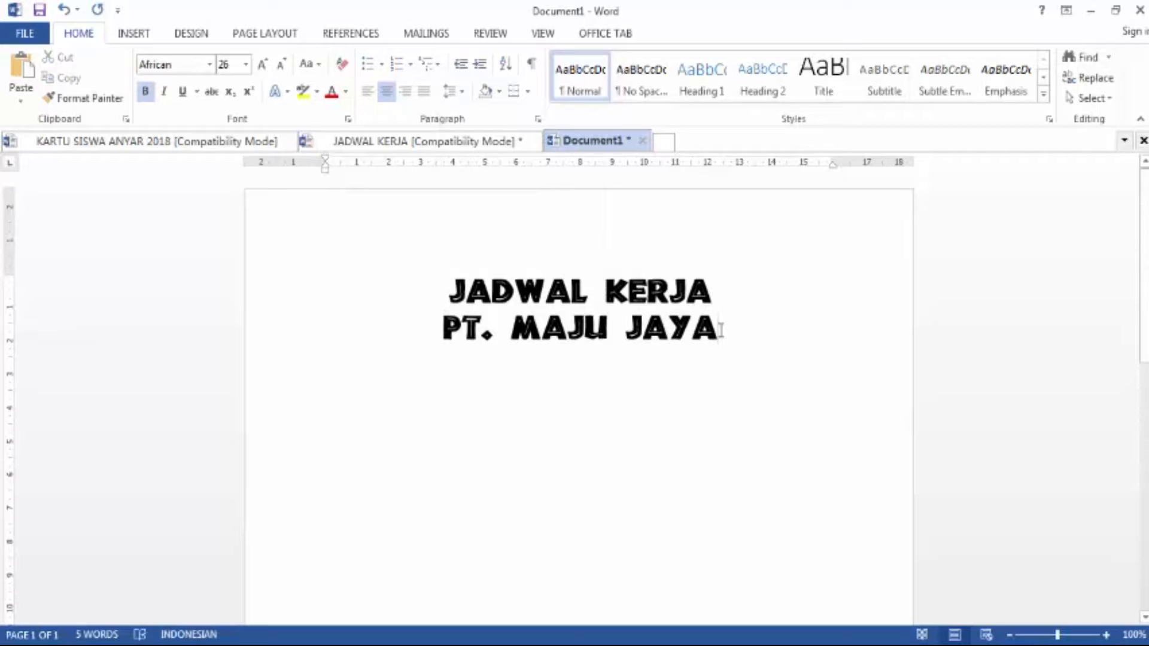
# Place the insertion point on a new left-aligned line directly below the PT. MAJU JAYA heading
pyautogui.hotkey('ctrl', 'l')
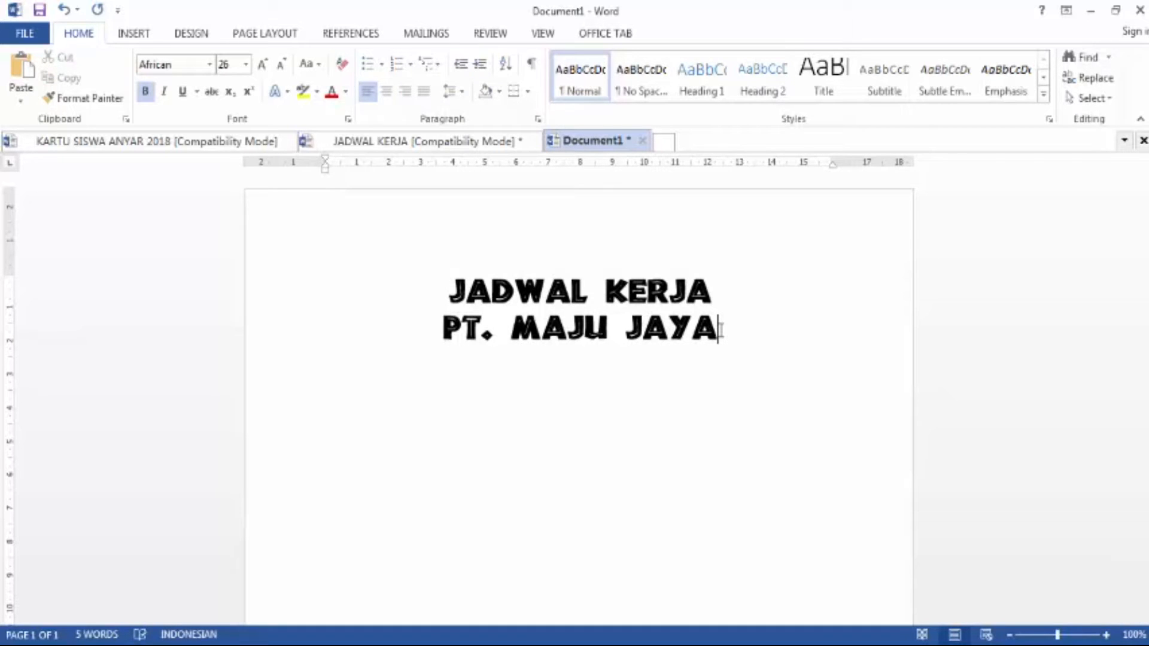
pyautogui.scroll(-3, 790, 320)
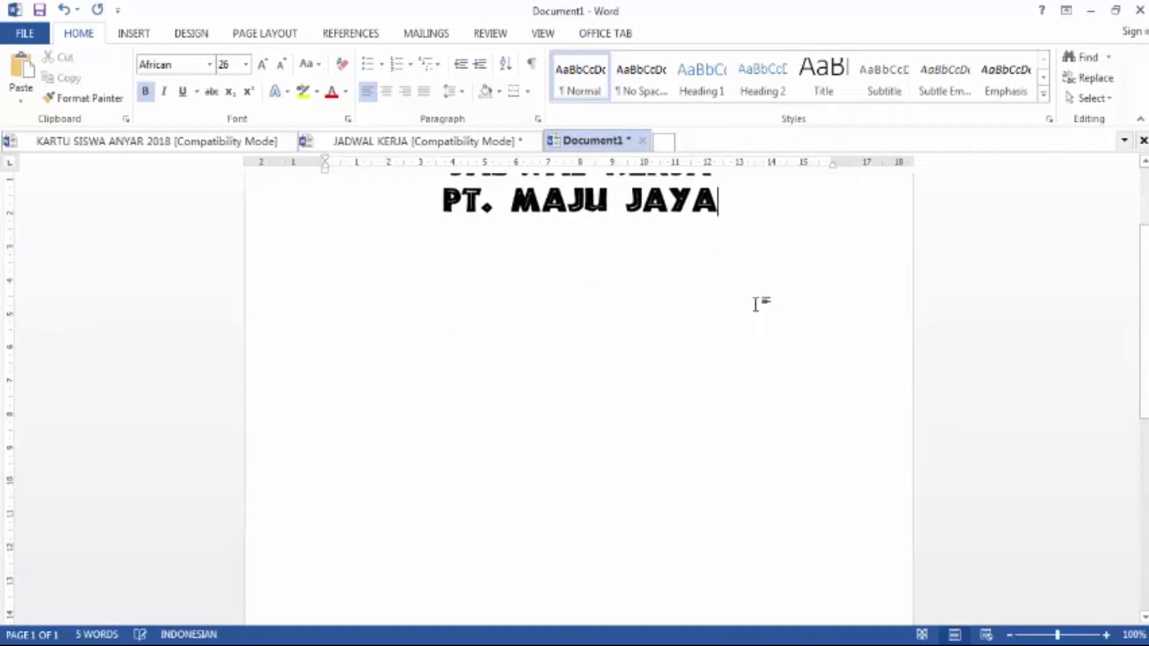
pyautogui.scroll(2, 748, 293)
pyautogui.click(720, 261)
pyautogui.click(721, 289)
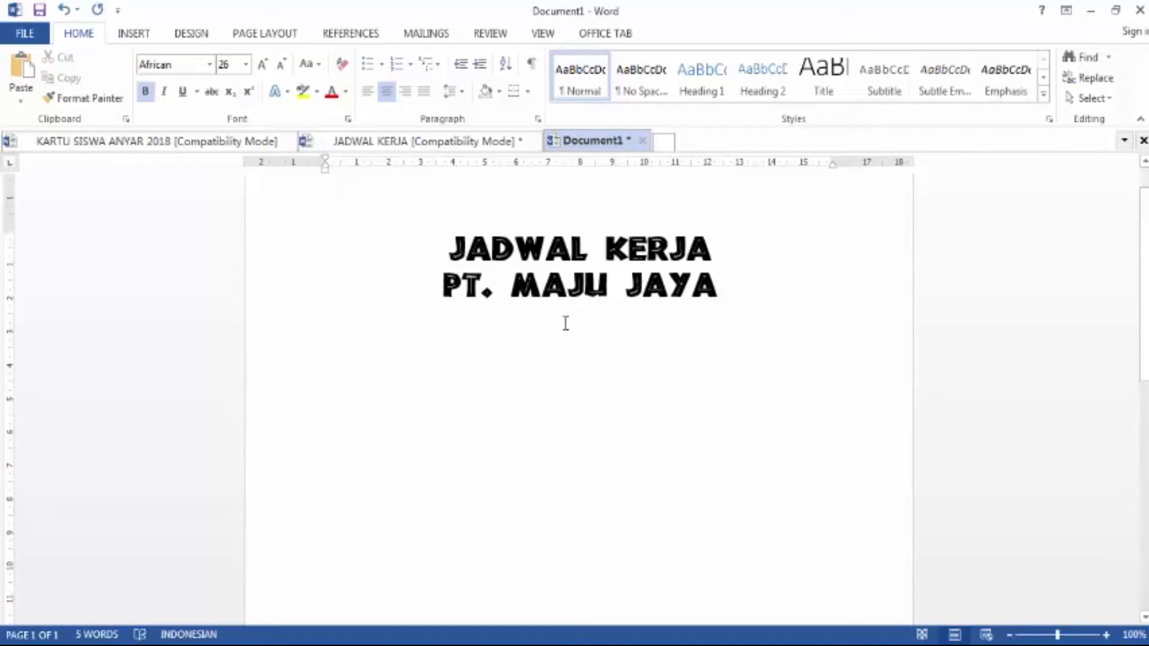
pyautogui.doubleClick(519, 331)
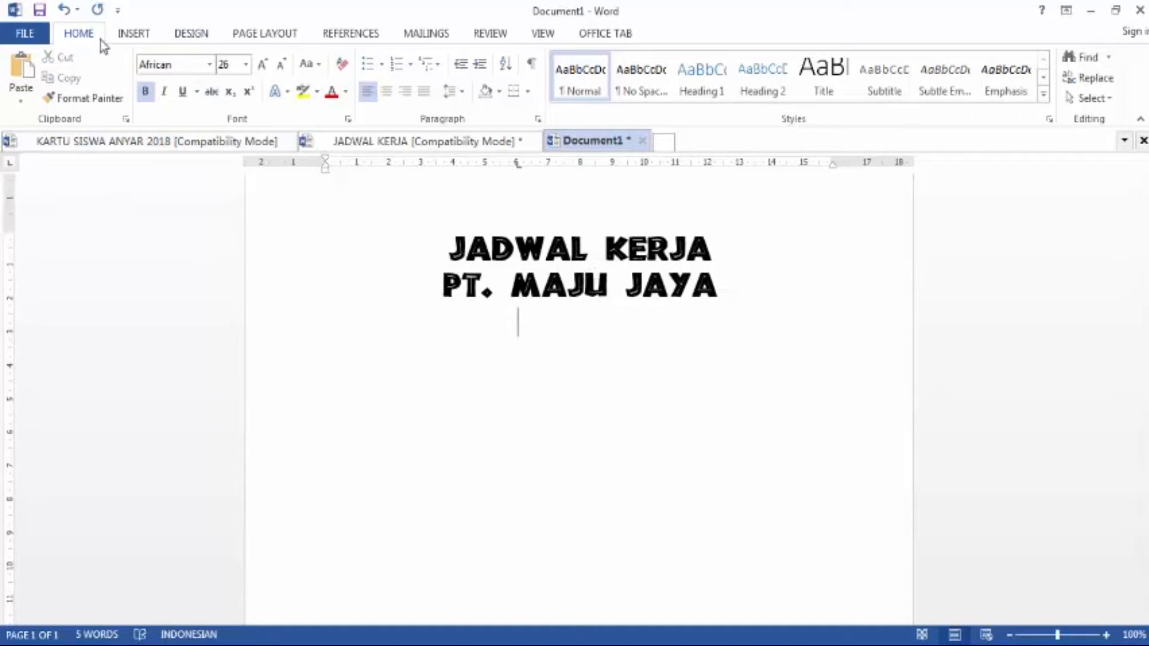
# Check the column layout in the JADWAL KERJA document and insert a table of 3 columns and 7 rows below the new document's heading
pyautogui.click(128, 35)
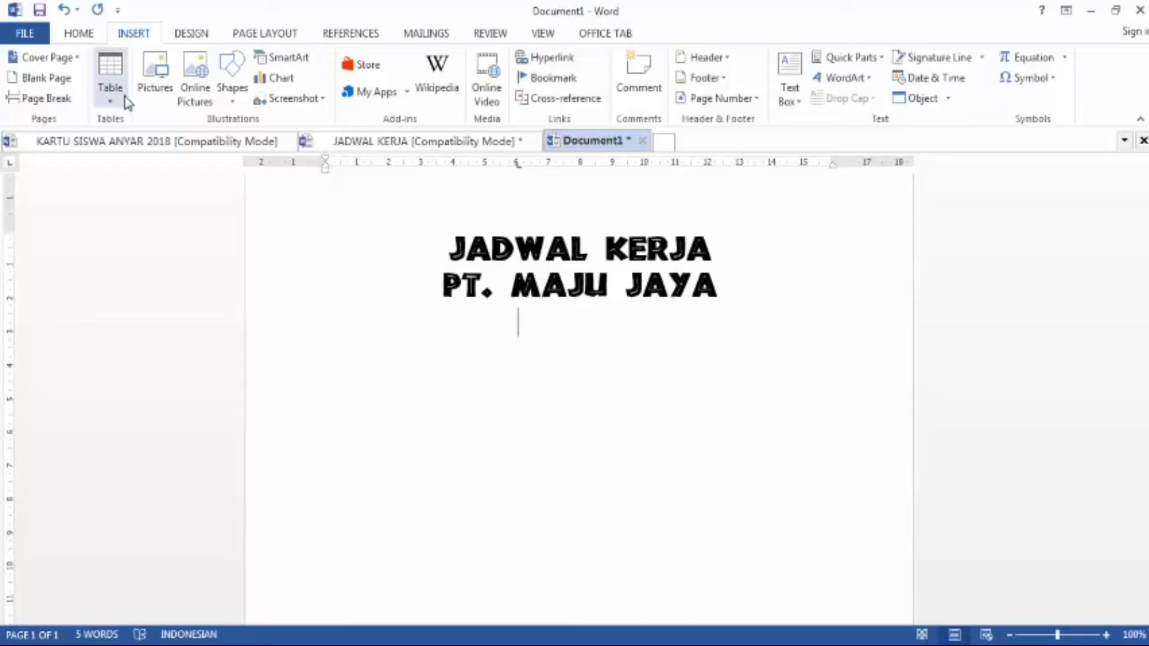
pyautogui.click(109, 101)
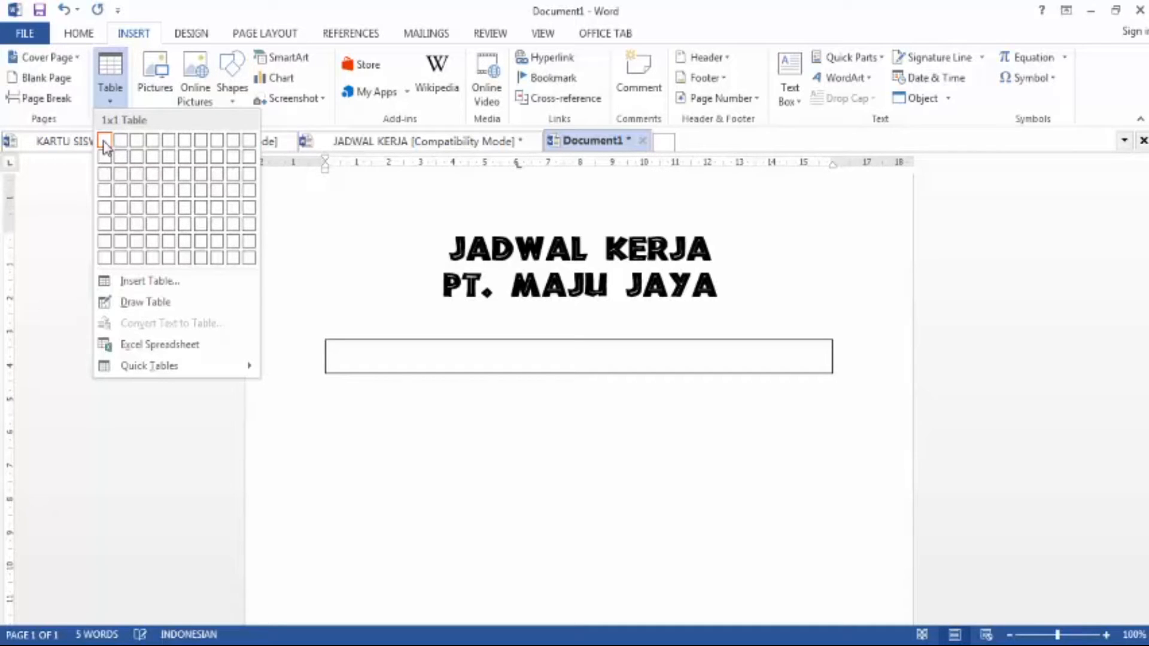
pyautogui.click(443, 147)
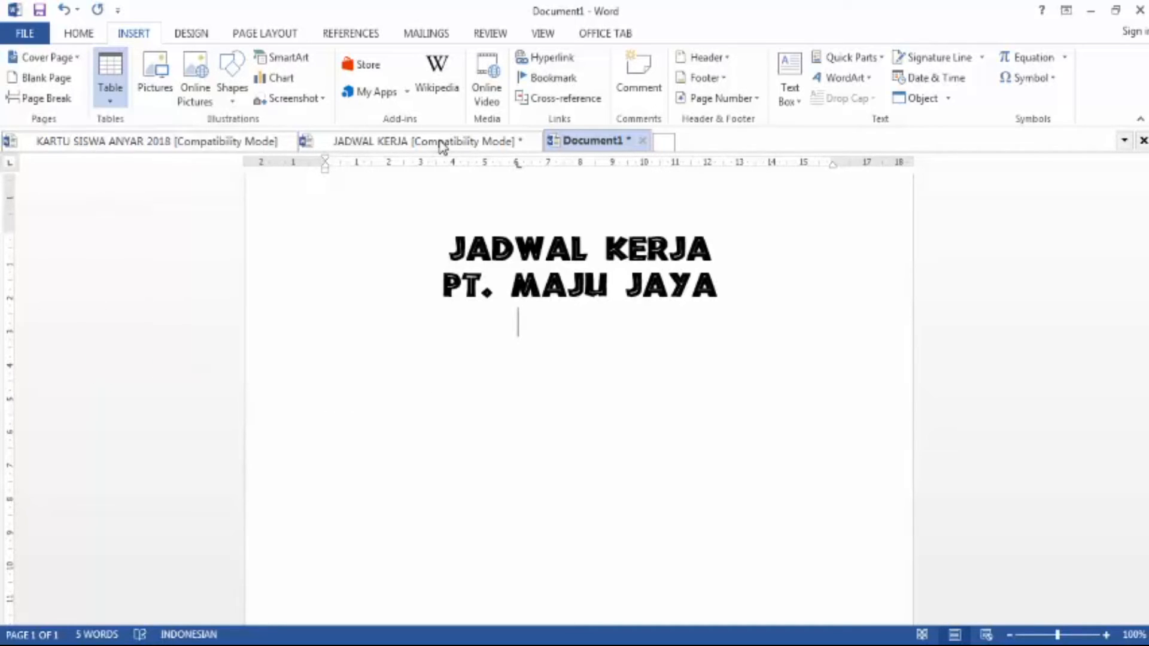
pyautogui.click(443, 143)
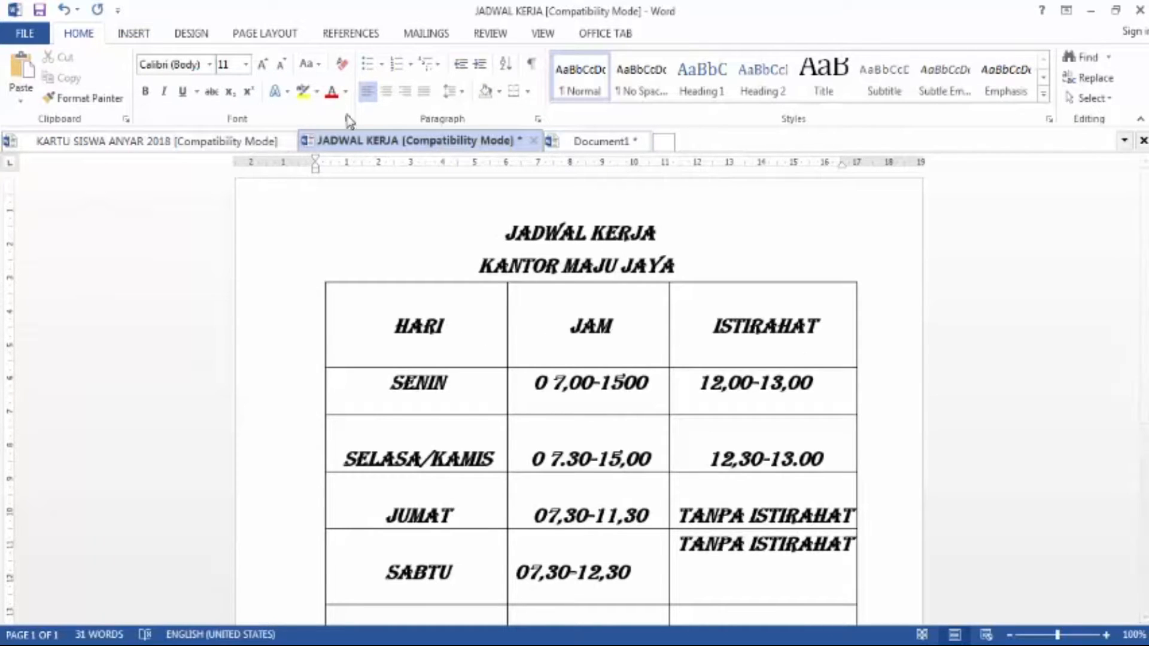
pyautogui.click(580, 144)
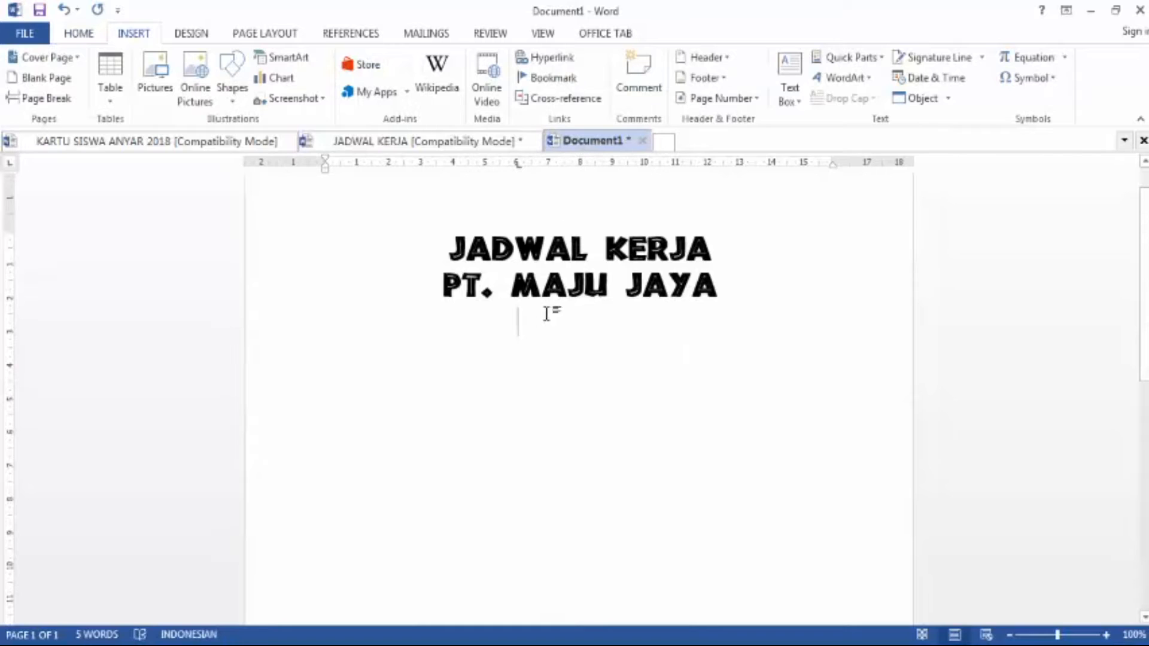
pyautogui.click(110, 84)
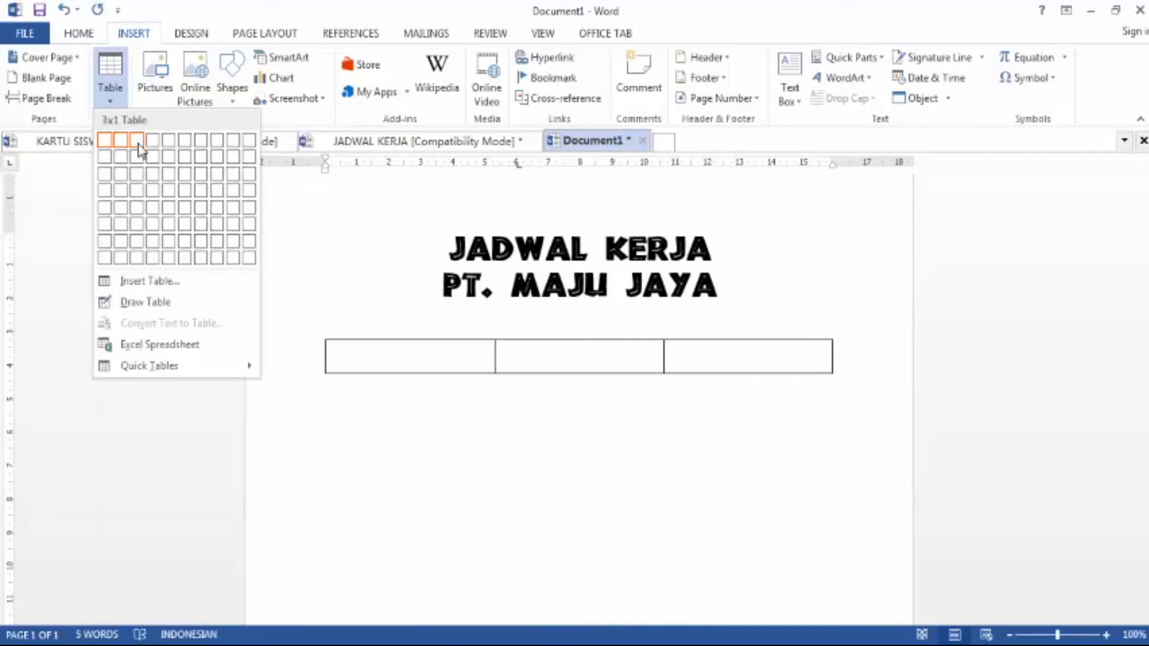
pyautogui.click(138, 236)
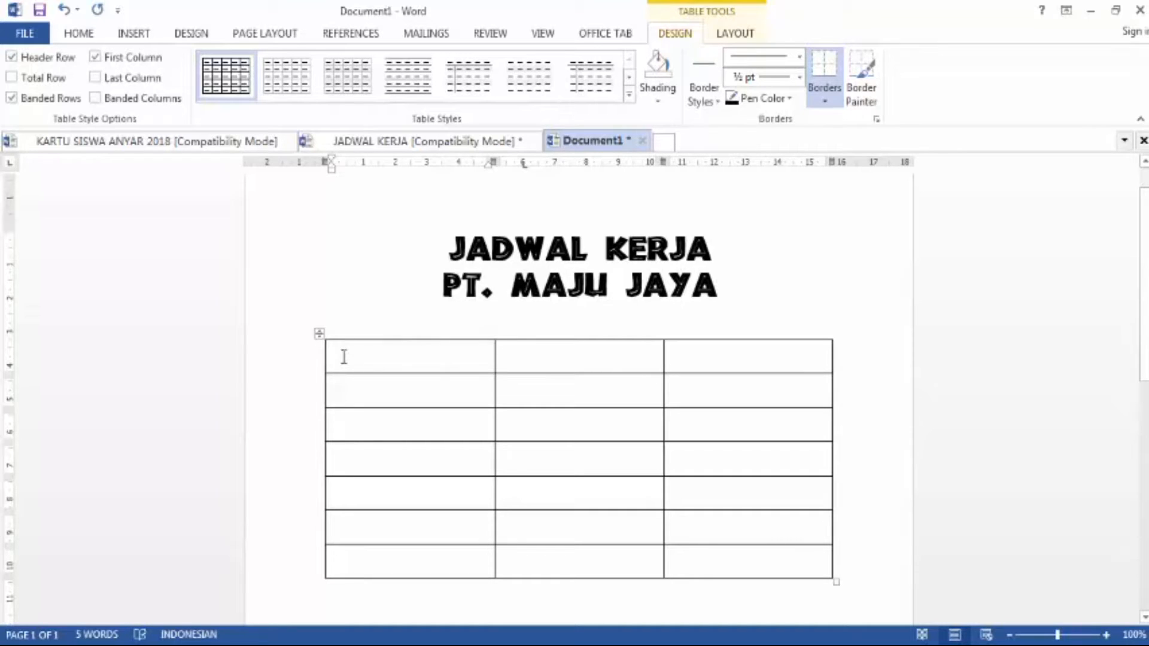
# Fill the table's header row with HARI, JAM and ISTIRAHAT, following the JADWAL KERJA document
pyautogui.write('HARI')
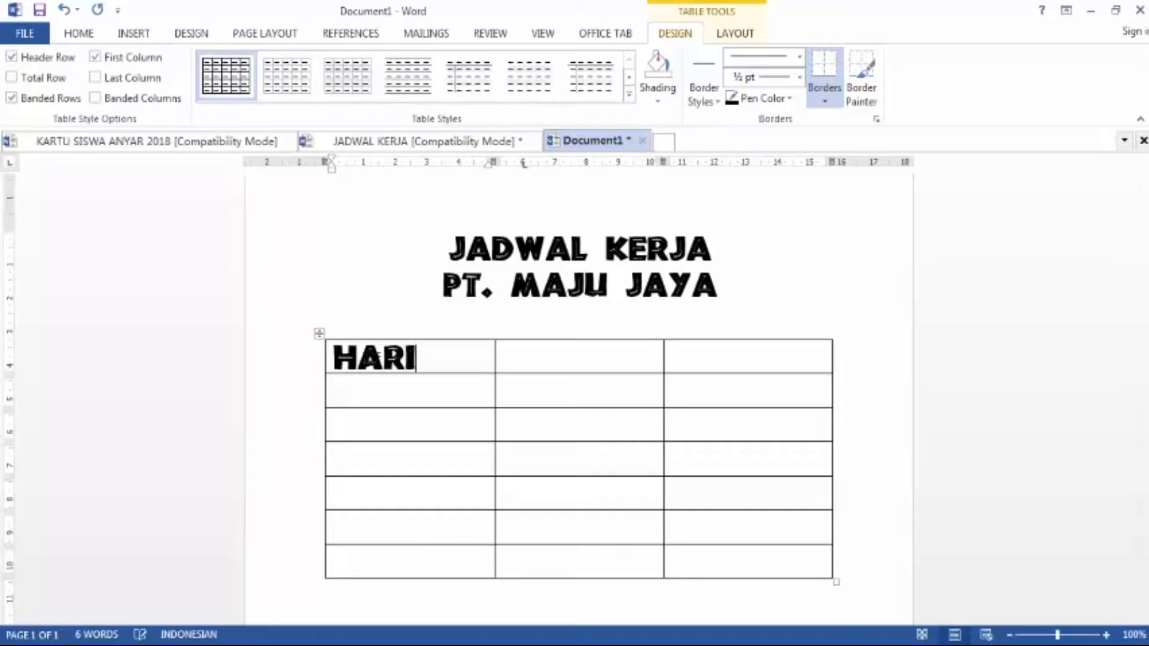
pyautogui.press('Tab')
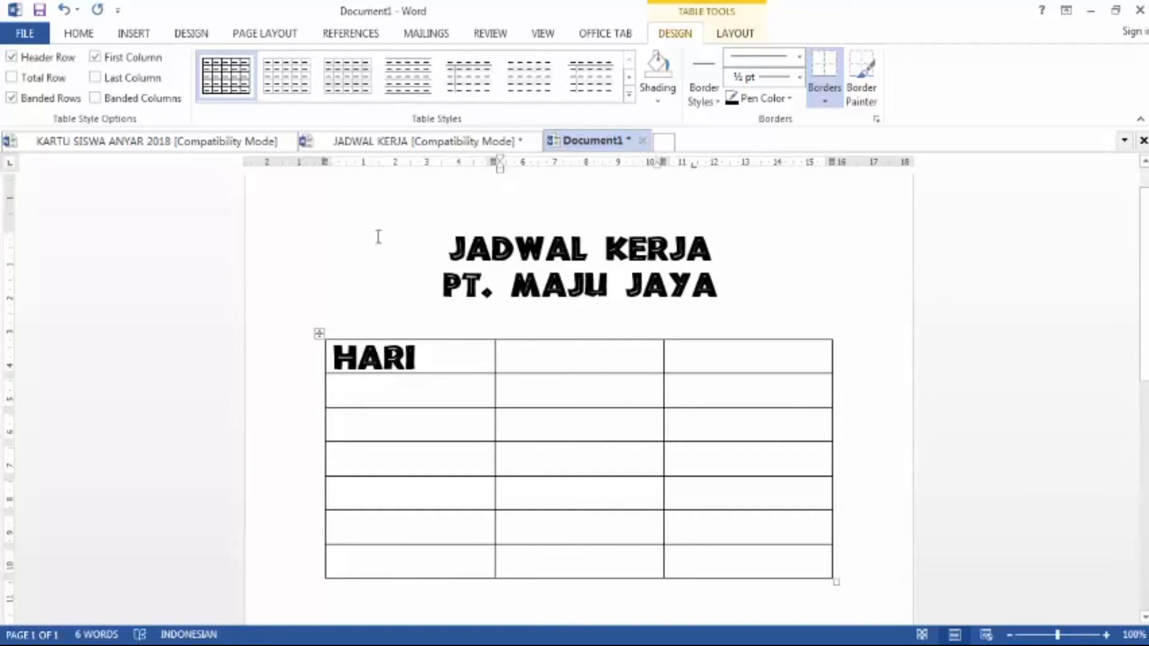
pyautogui.click(371, 142)
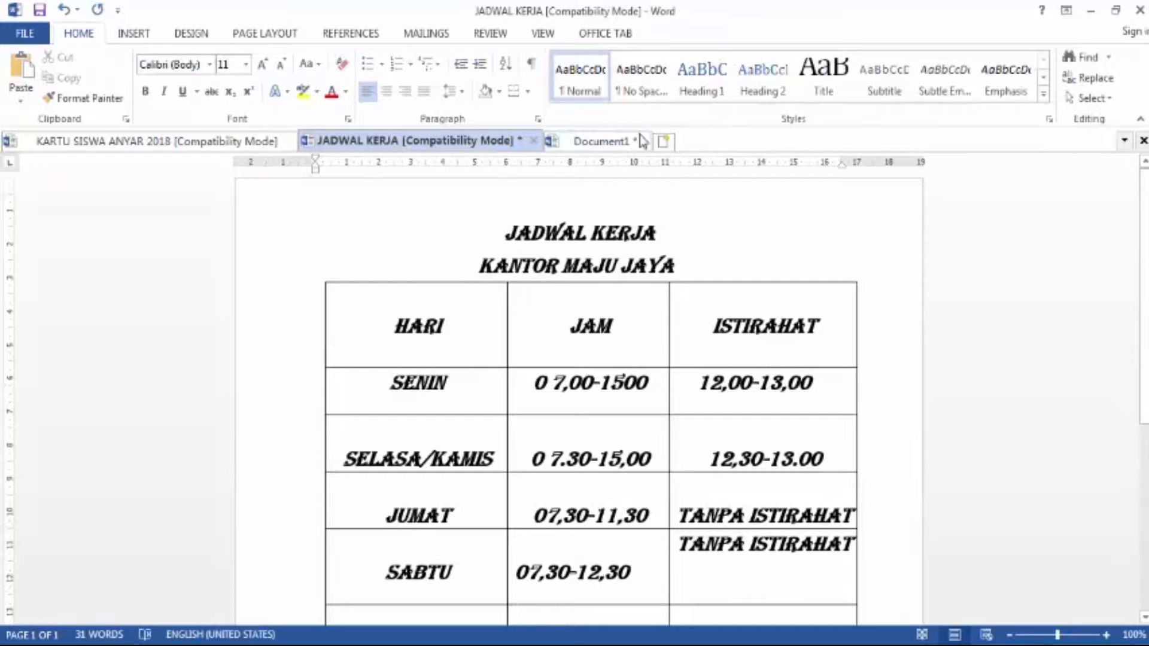
pyautogui.click(622, 141)
pyautogui.write('JAM')
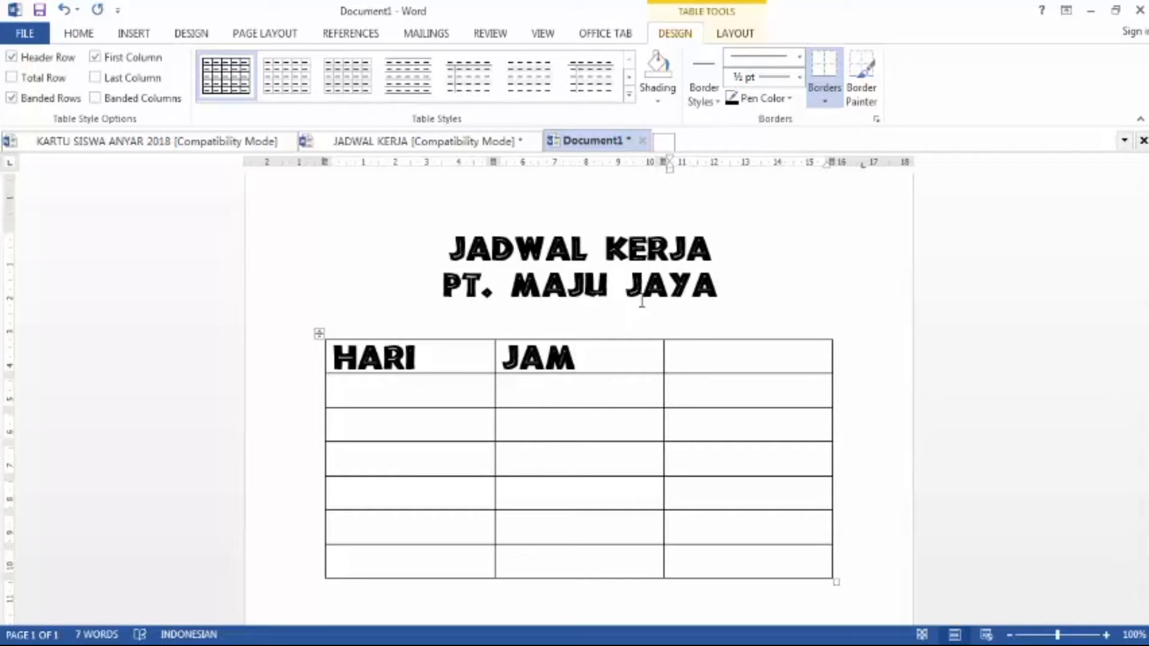
pyautogui.press('Tab')
pyautogui.write('ISTIRAHAT')
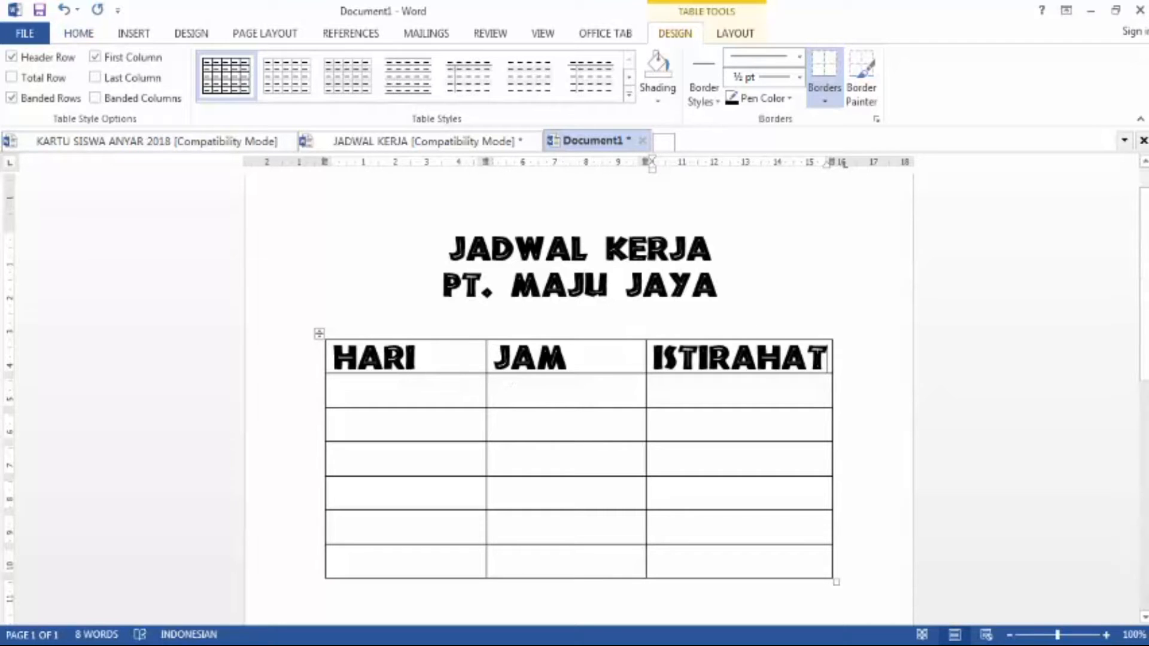
# Format the table's header row in Times New Roman and center its text
pyautogui.moveTo(829, 358); pyautogui.dragTo(444, 355)
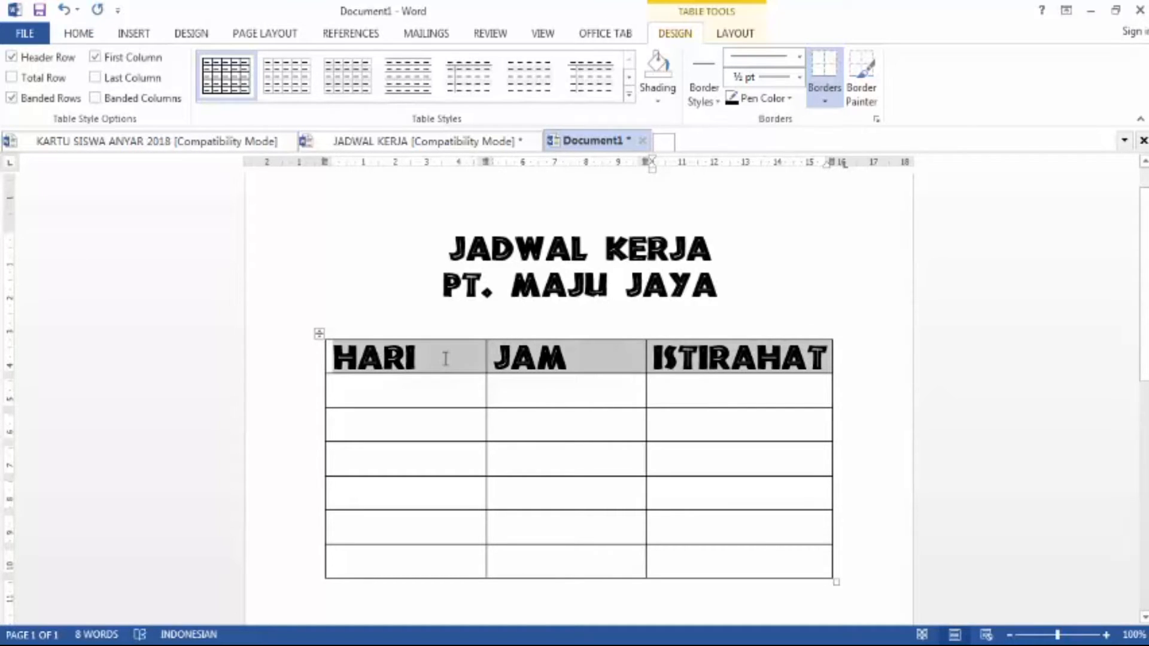
pyautogui.click(80, 35)
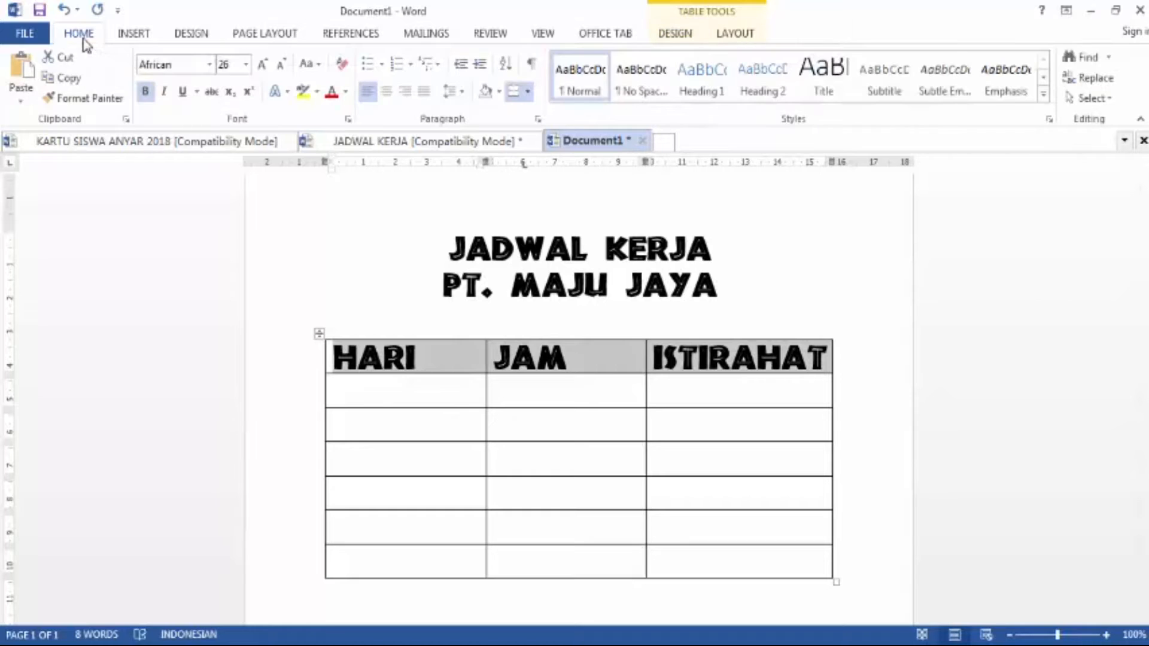
pyautogui.click(209, 65)
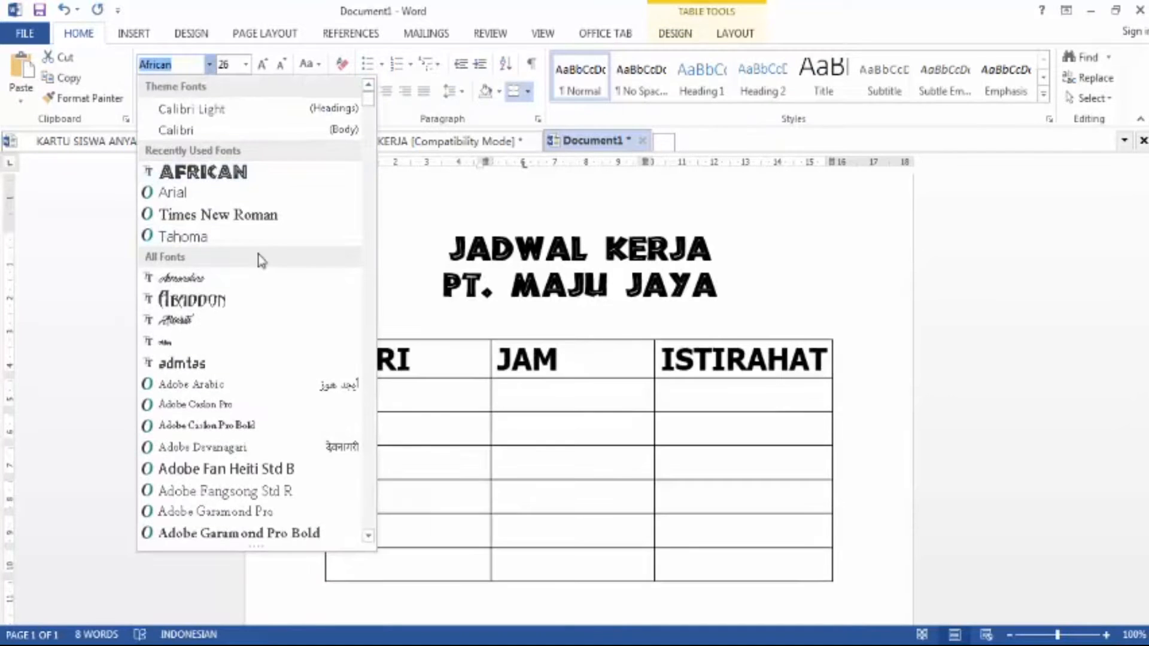
pyautogui.click(198, 215)
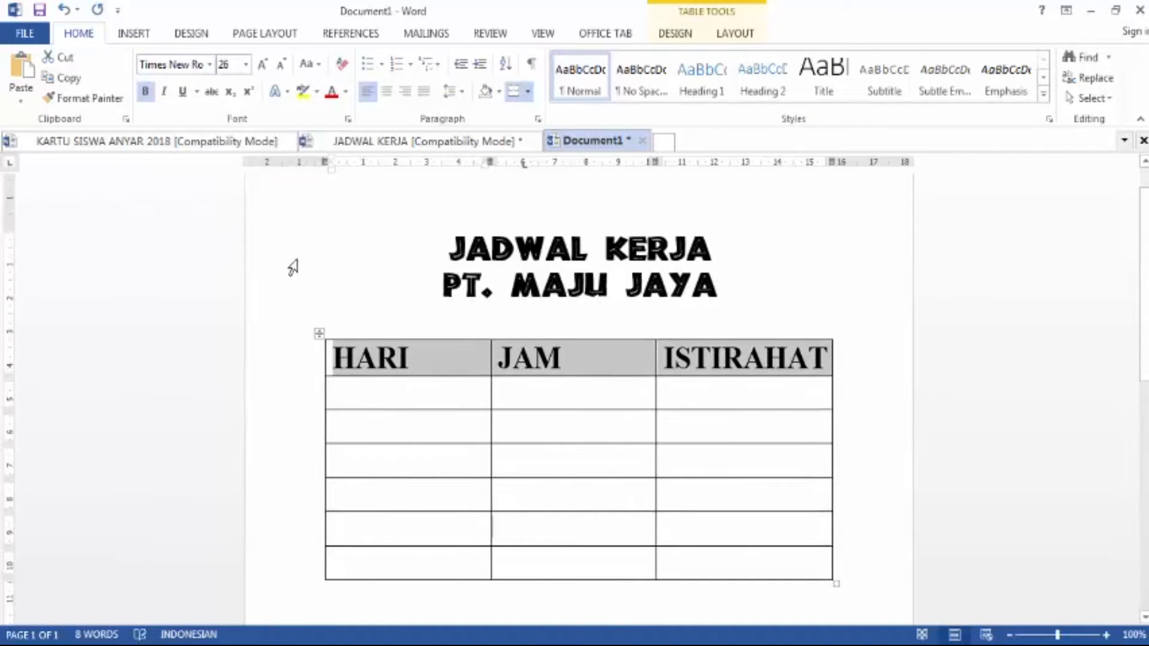
pyautogui.click(386, 91)
pyautogui.moveTo(493, 361); pyautogui.dragTo(493, 362)
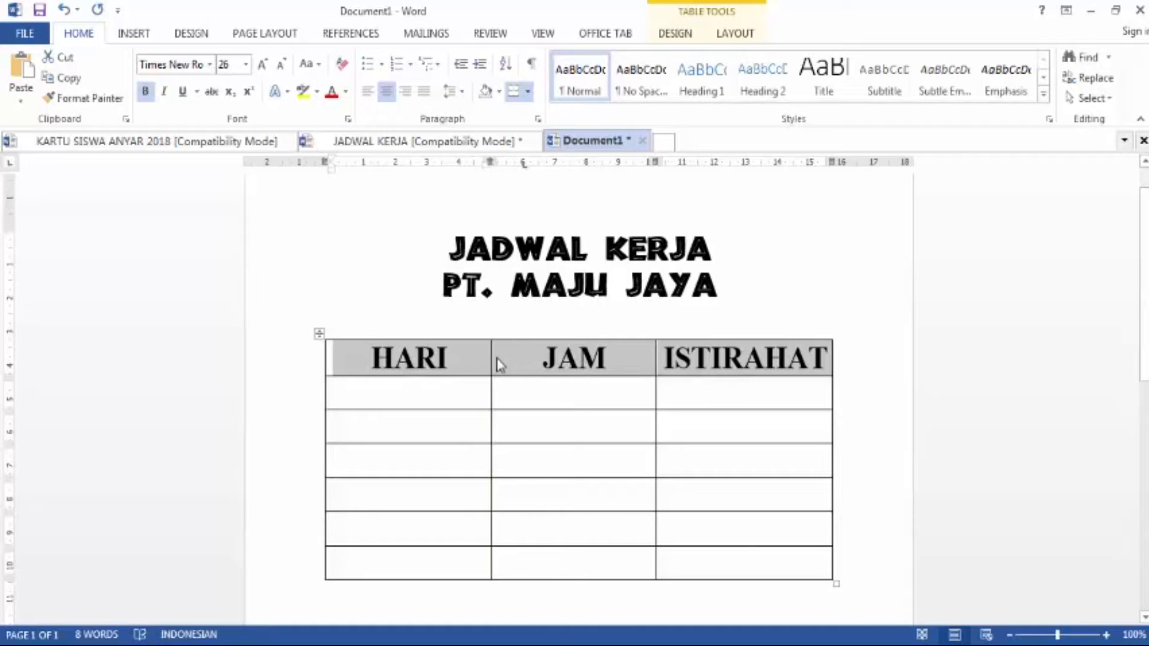
pyautogui.moveTo(489, 358); pyautogui.dragTo(490, 357)
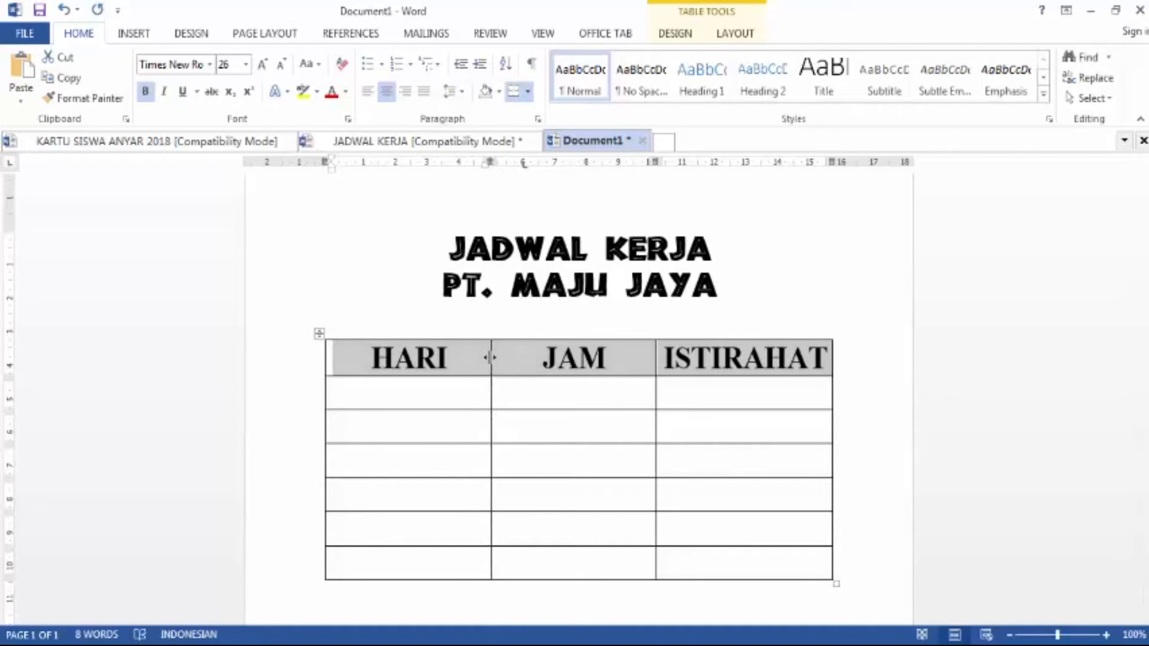
pyautogui.moveTo(490, 358); pyautogui.dragTo(437, 357)
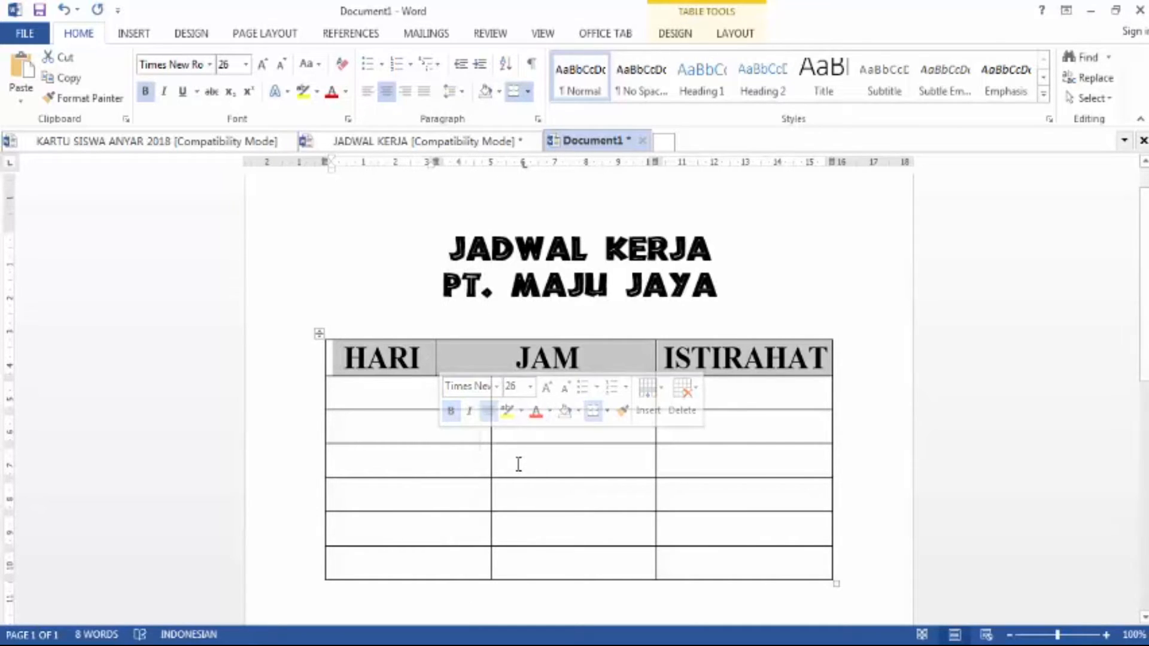
pyautogui.hotkey('ctrl', 'z')
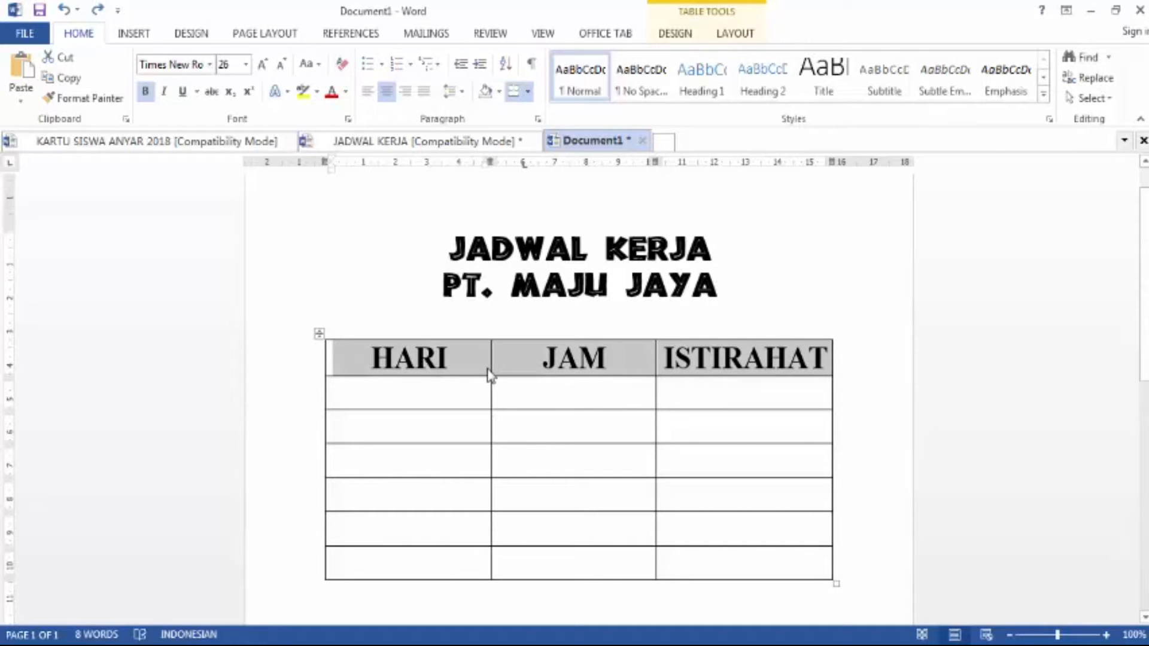
pyautogui.moveTo(489, 365); pyautogui.dragTo(449, 365)
pyautogui.hotkey('ctrl', 'z')
# Deselect the header row and narrow the whole HARI column to about 4 cm and the JAM column to about 4.8 cm
pyautogui.click(527, 430)
pyautogui.moveTo(507, 368); pyautogui.dragTo(527, 432)
pyautogui.click(483, 389)
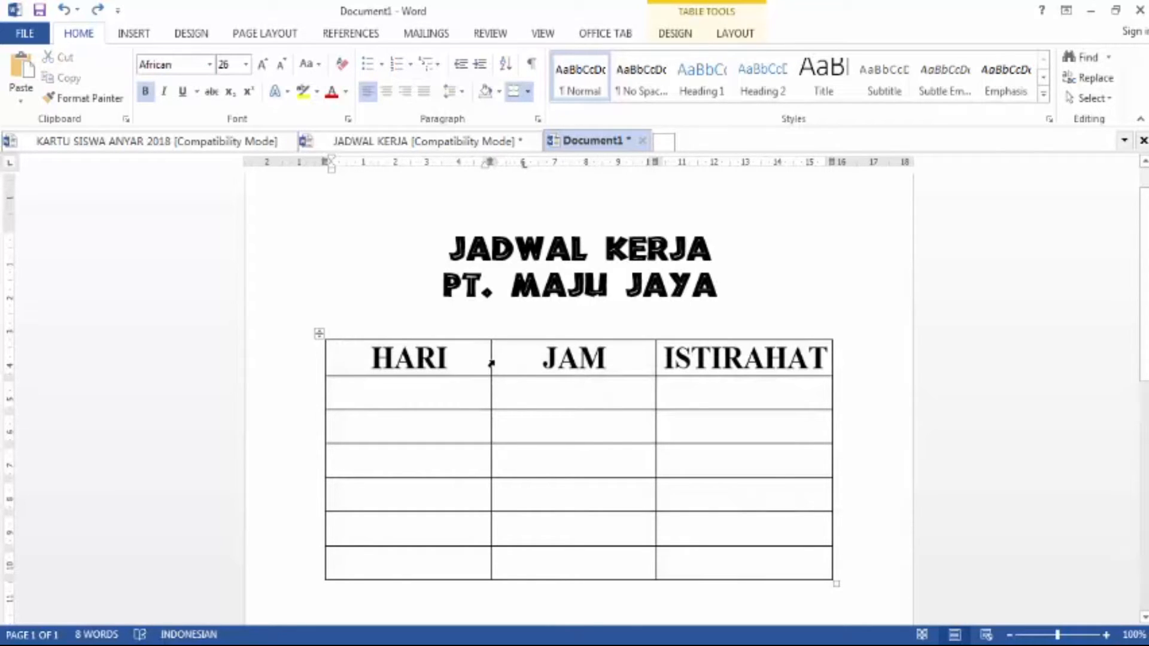
pyautogui.moveTo(489, 362); pyautogui.dragTo(444, 363)
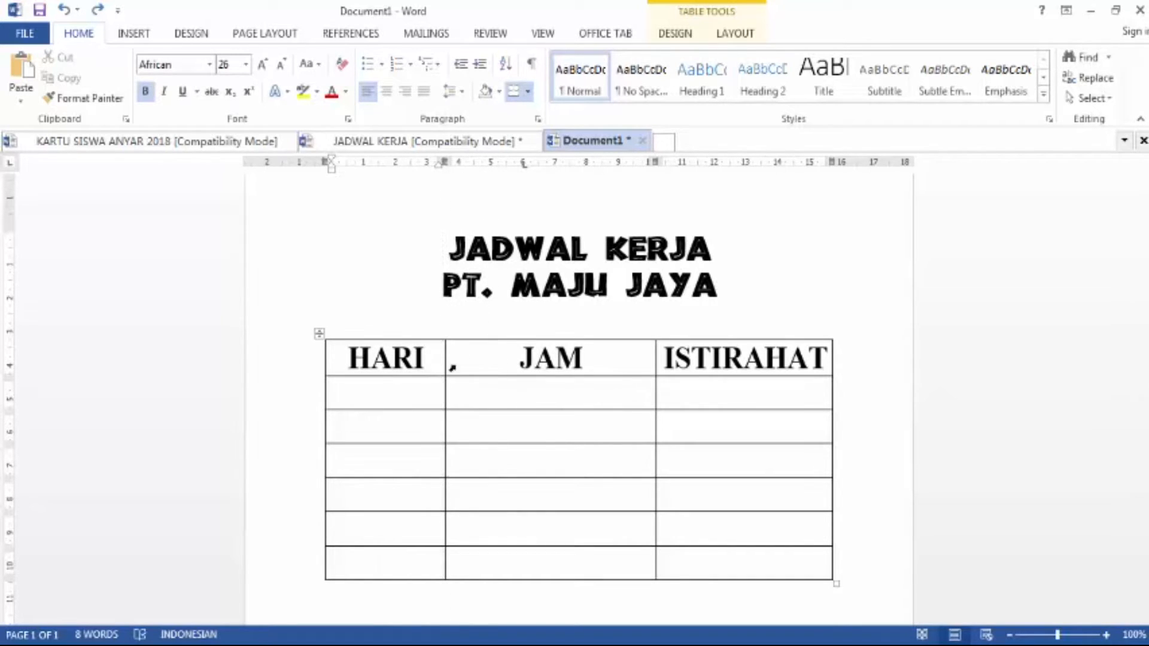
pyautogui.moveTo(655, 365); pyautogui.dragTo(591, 366)
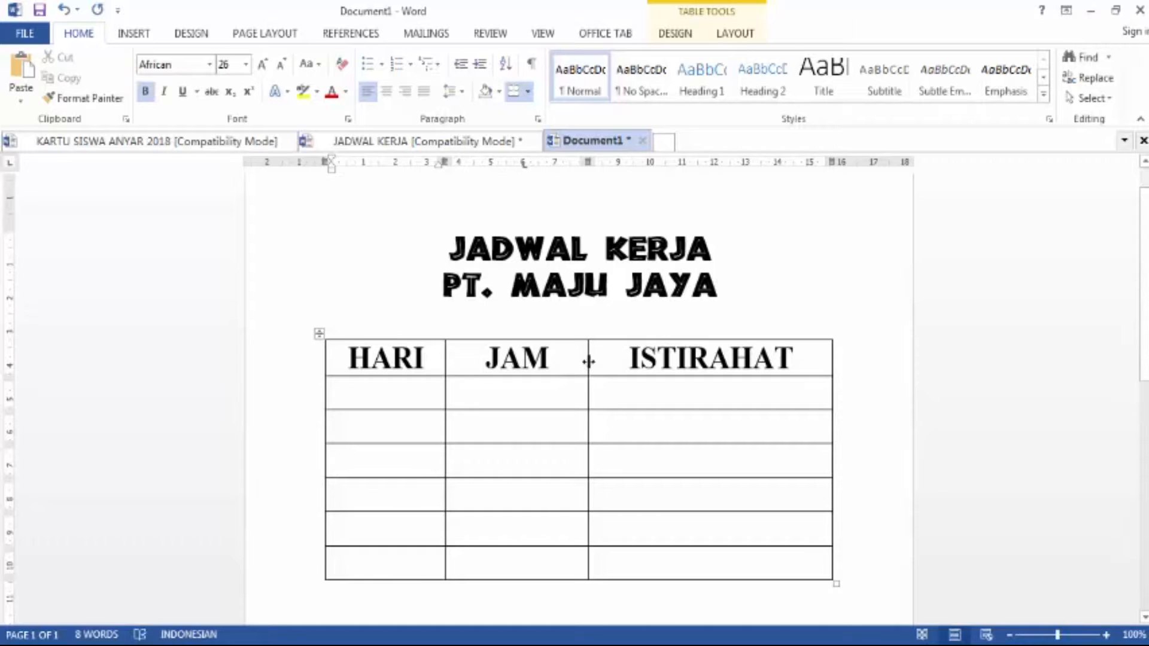
pyautogui.moveTo(589, 360); pyautogui.dragTo(605, 360)
pyautogui.moveTo(444, 364); pyautogui.dragTo(452, 362)
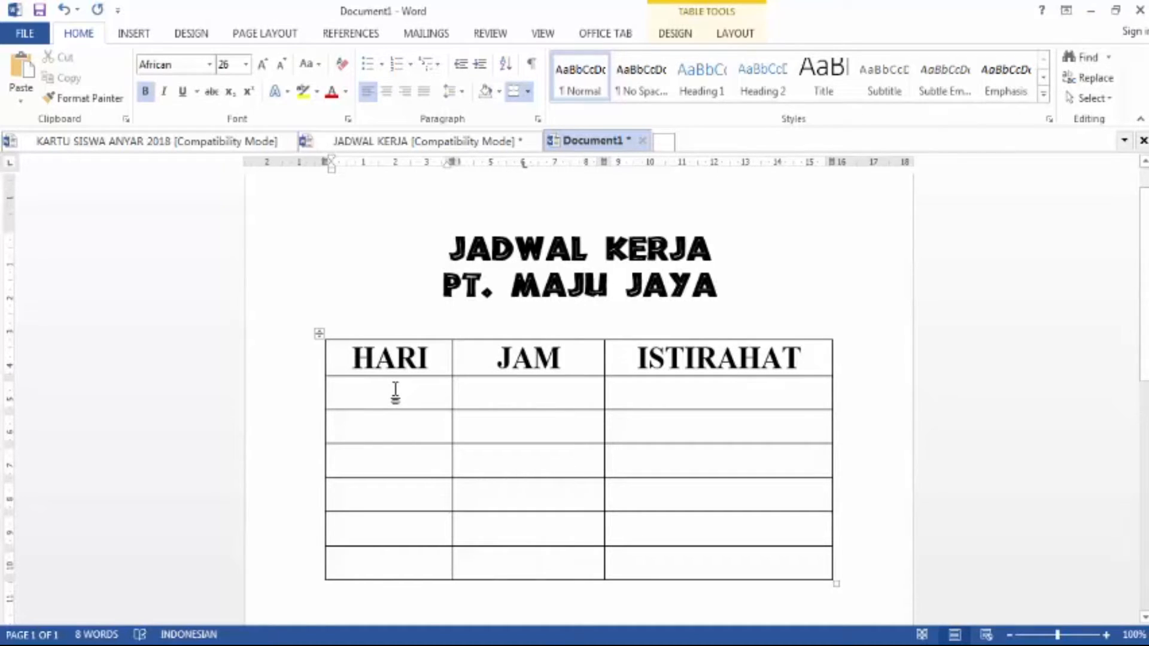
pyautogui.click(366, 399)
pyautogui.write('S')
pyautogui.press('BackSpace')
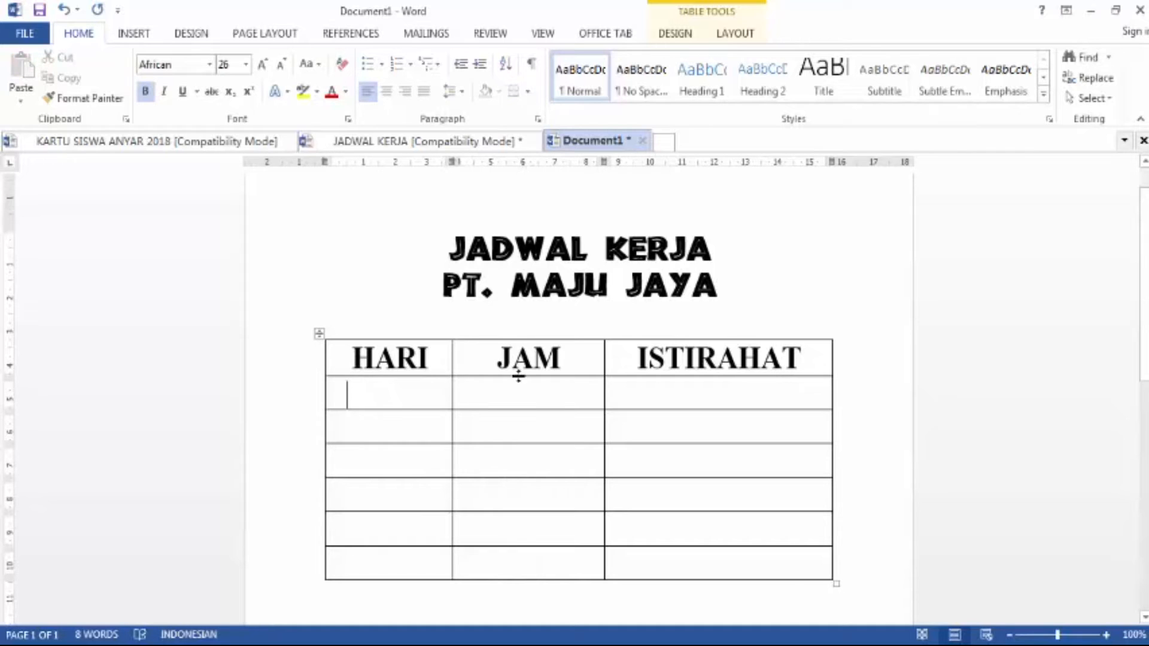
pyautogui.moveTo(815, 357); pyautogui.dragTo(371, 359)
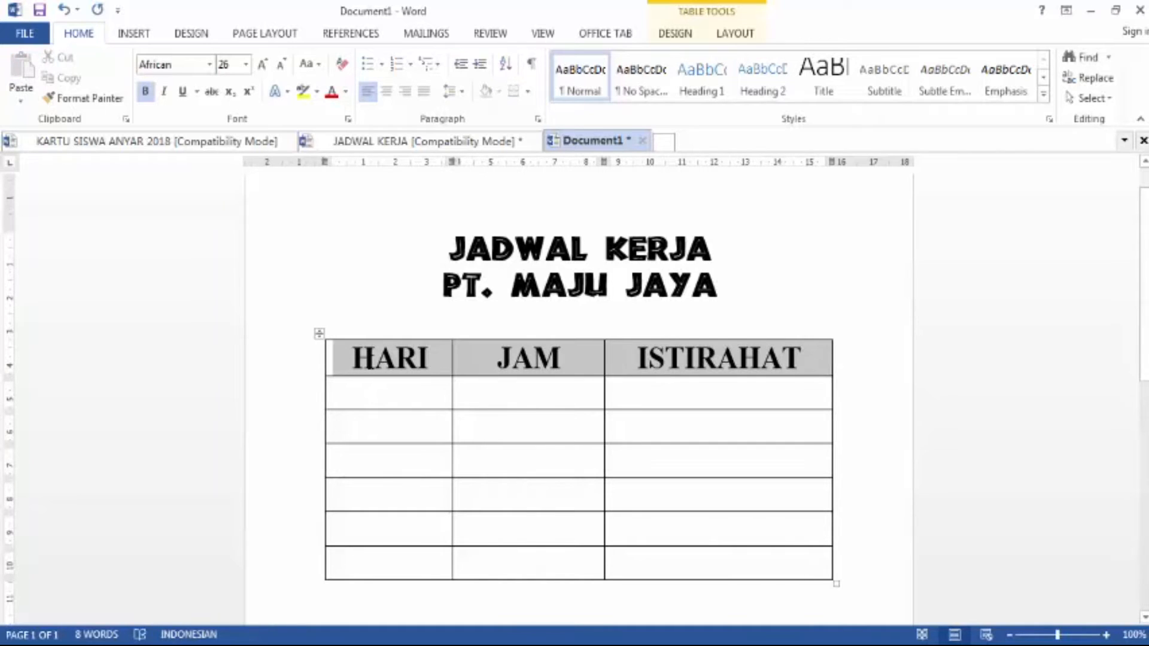
pyautogui.click(357, 395)
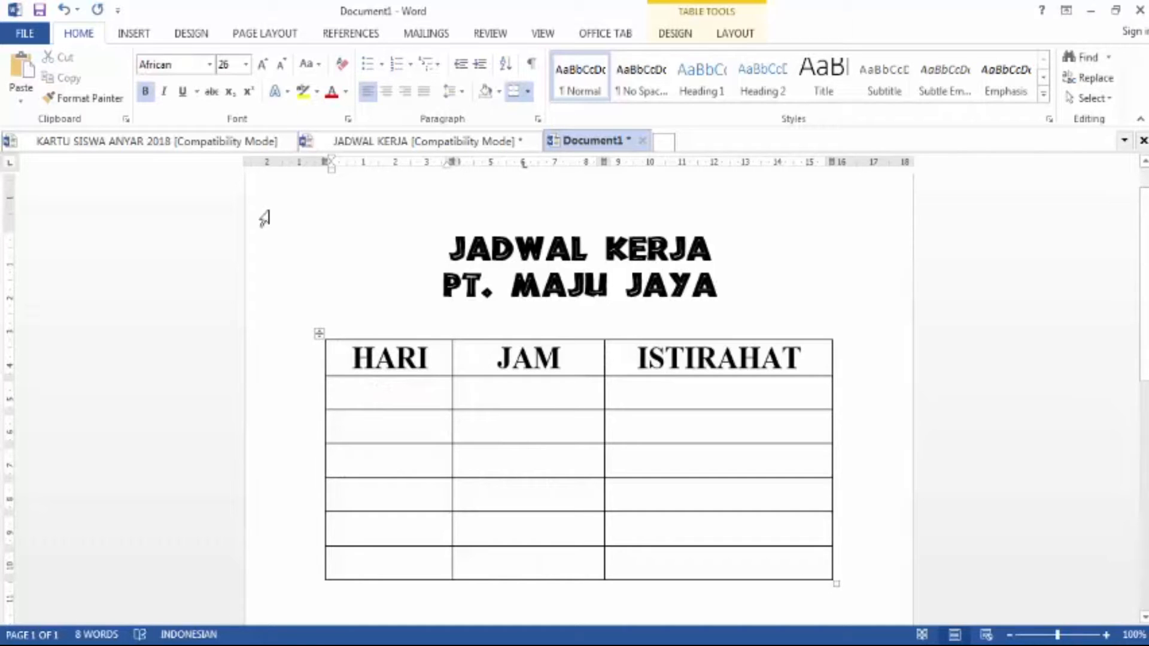
pyautogui.click(379, 357)
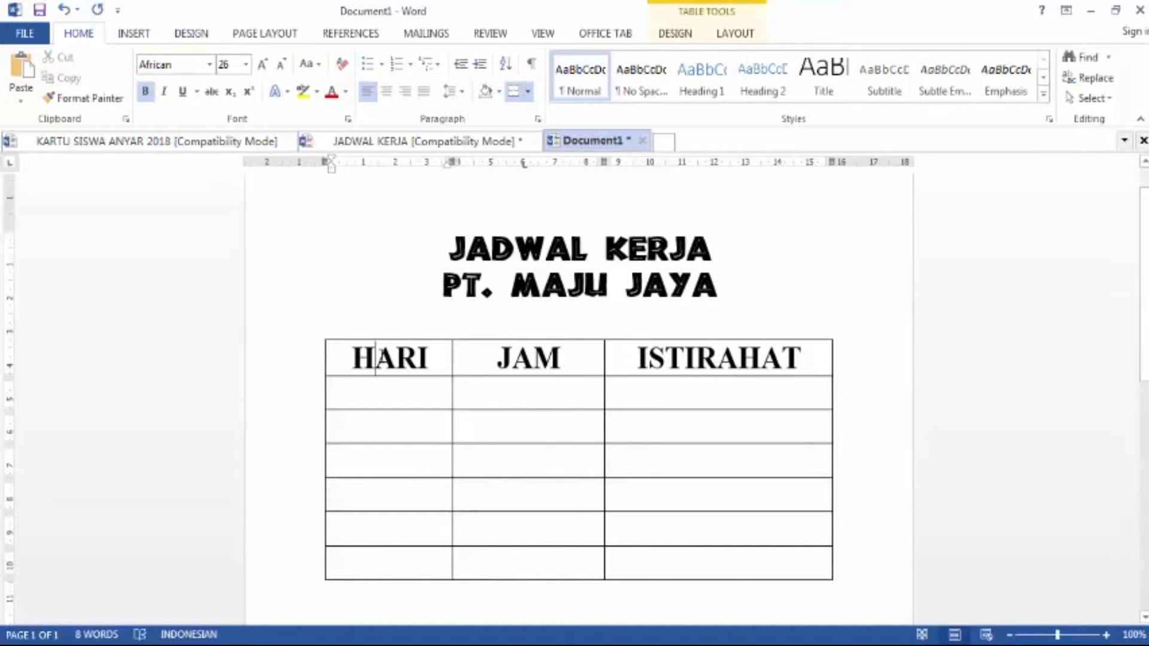
pyautogui.click(390, 404)
# Set the font of the six empty rows below the table header to Times New Roman
pyautogui.moveTo(346, 393); pyautogui.dragTo(735, 578)
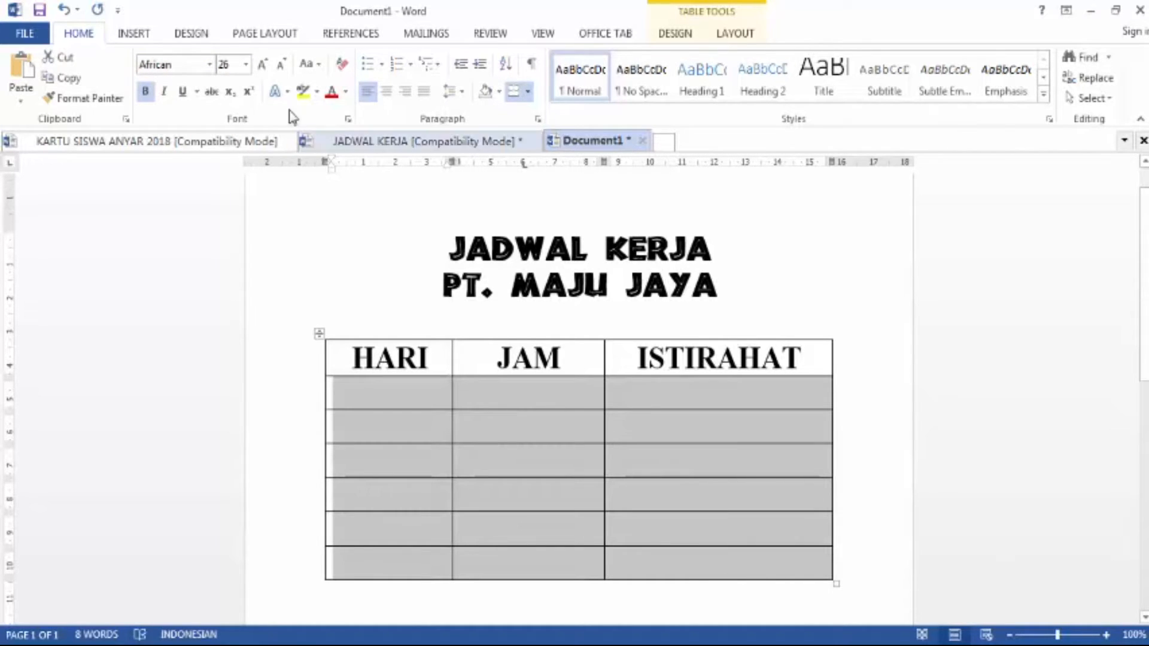
pyautogui.click(209, 64)
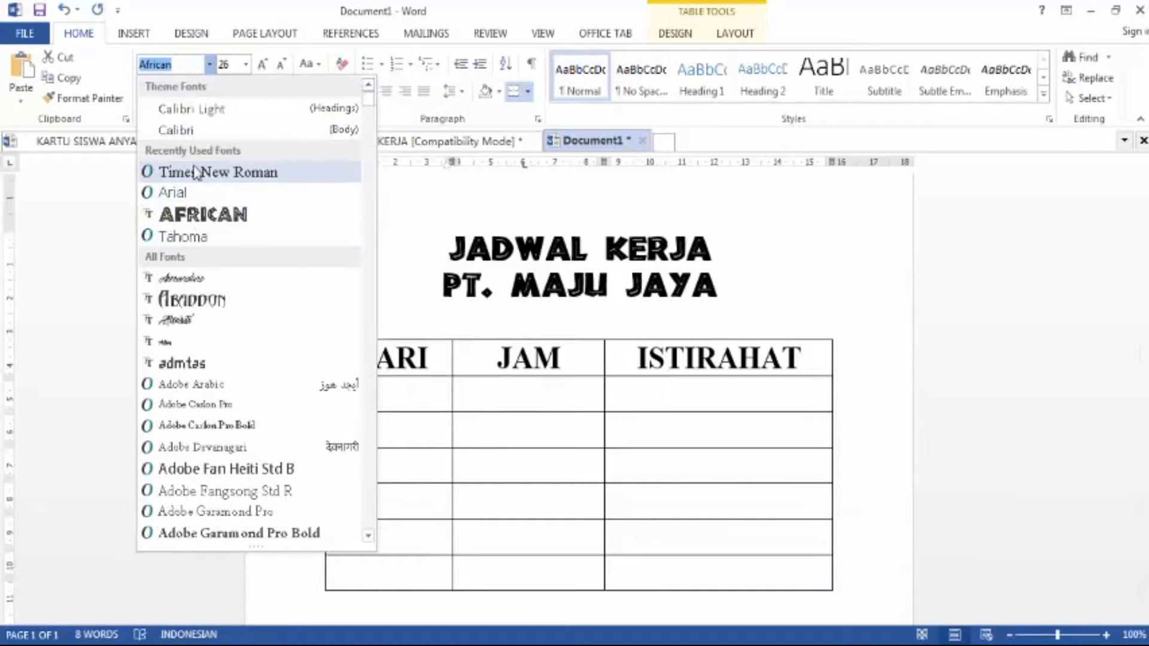
pyautogui.click(197, 174)
# Fill the HARI column below the header with SENIN, SELASA, RABU, KAMIS, JUMAT and SABTU, one day per row
pyautogui.click(369, 380)
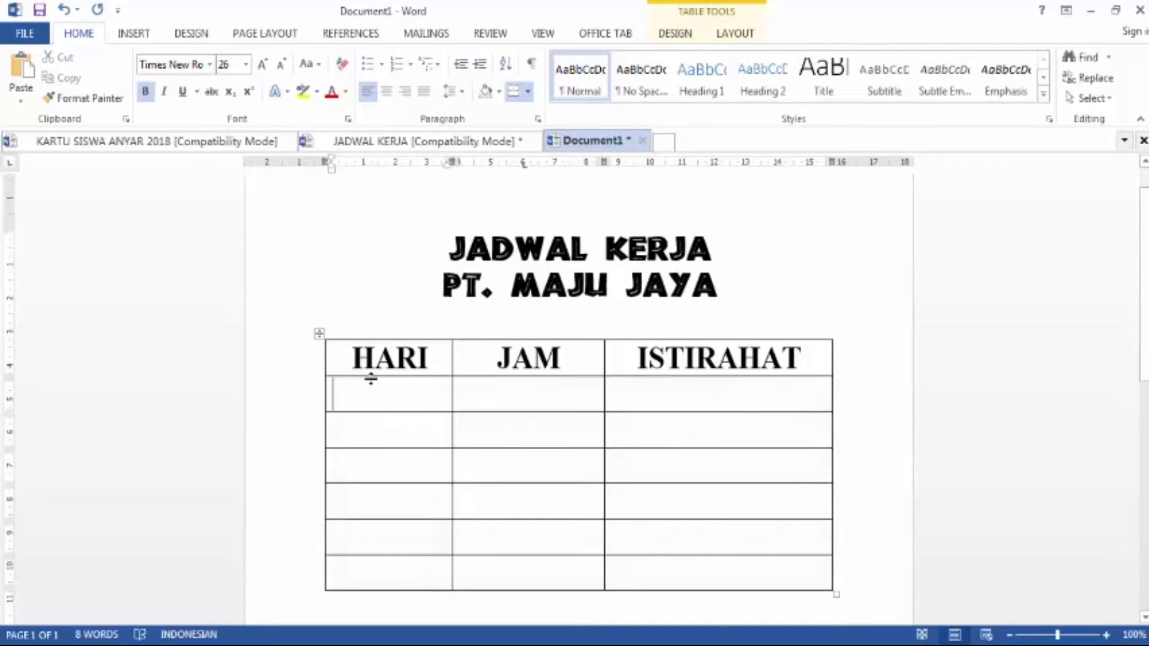
pyautogui.write('SENI')
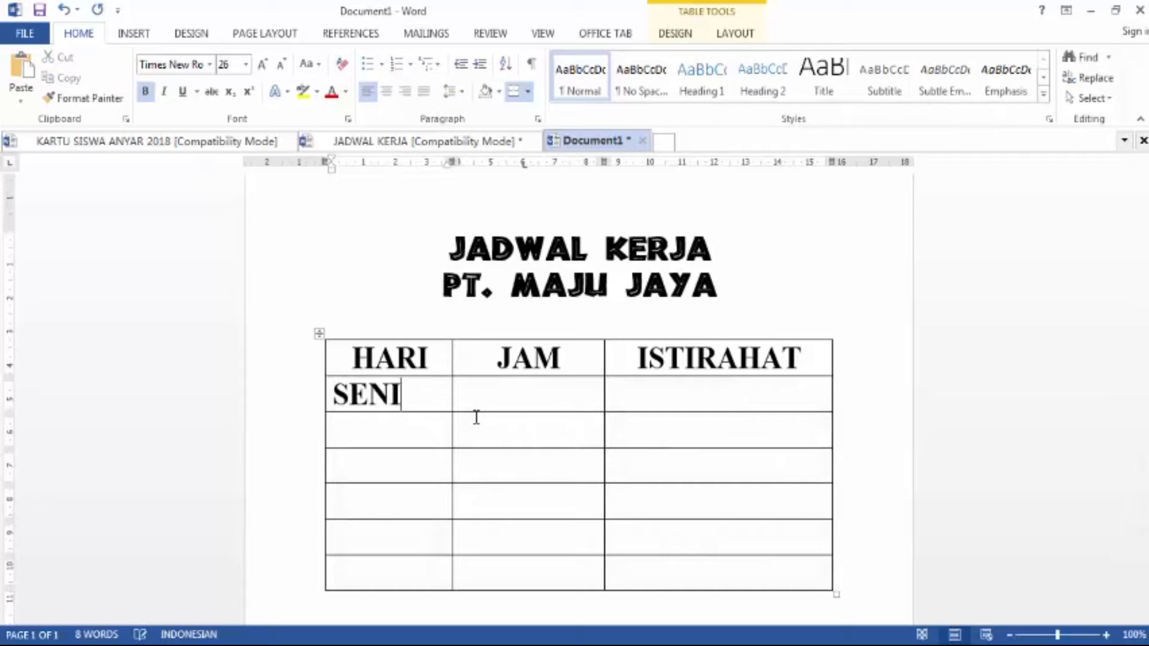
pyautogui.write('N SELASA ')
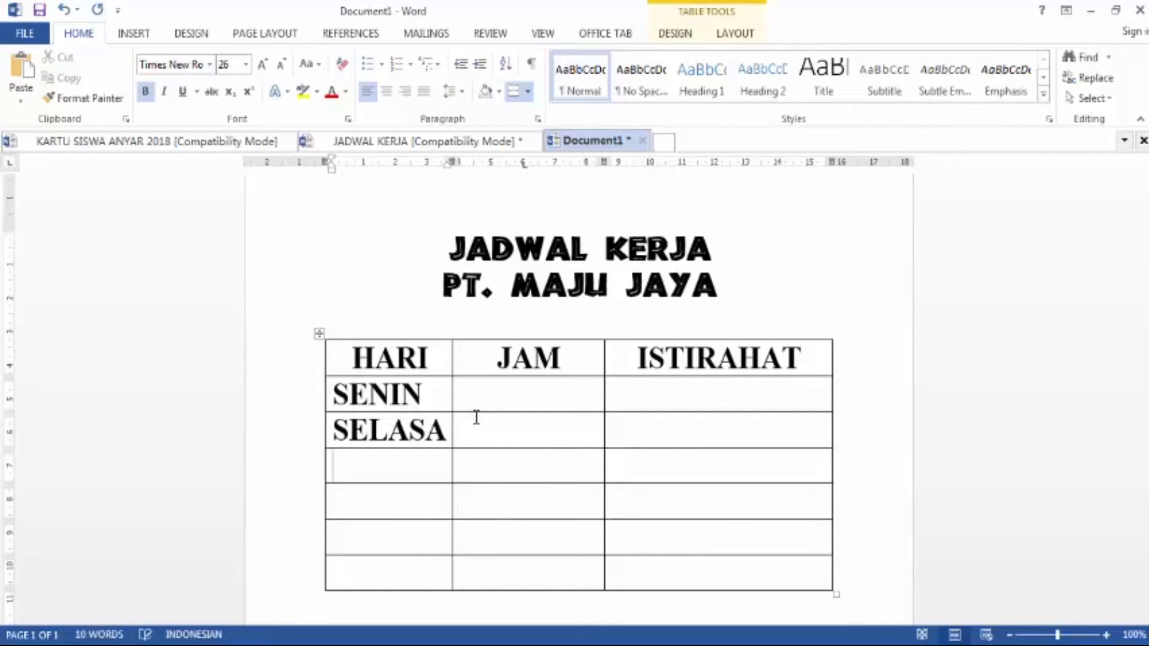
pyautogui.write('RABU ')
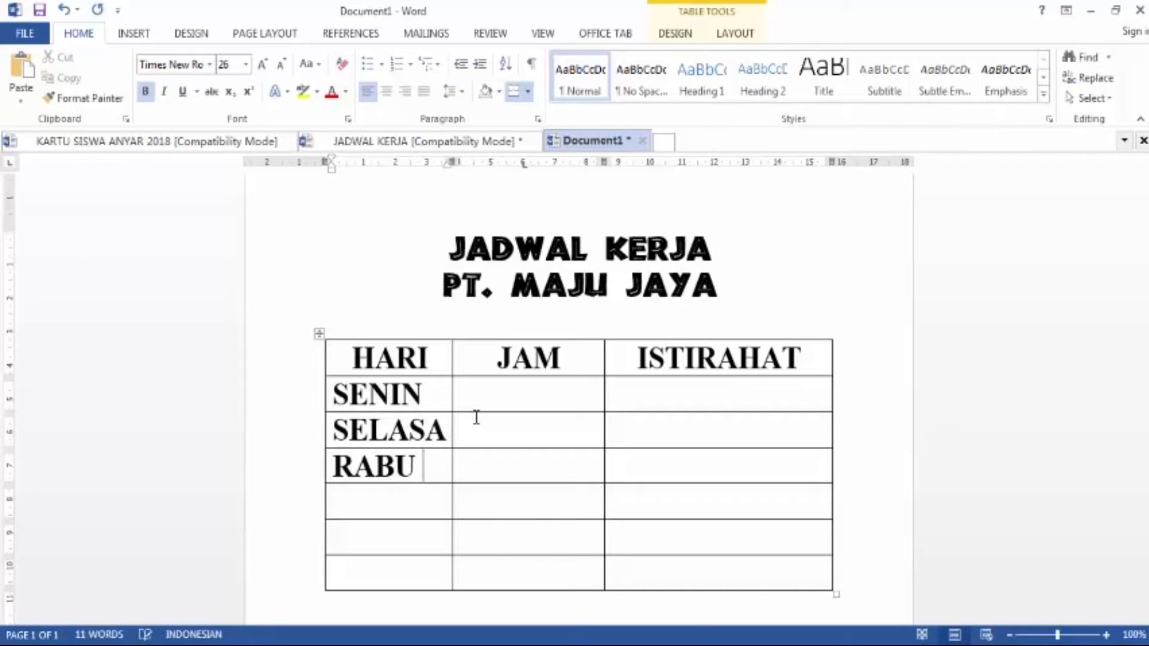
pyautogui.write('KAMIS')
pyautogui.press('Down')
pyautogui.write('JUMAT')
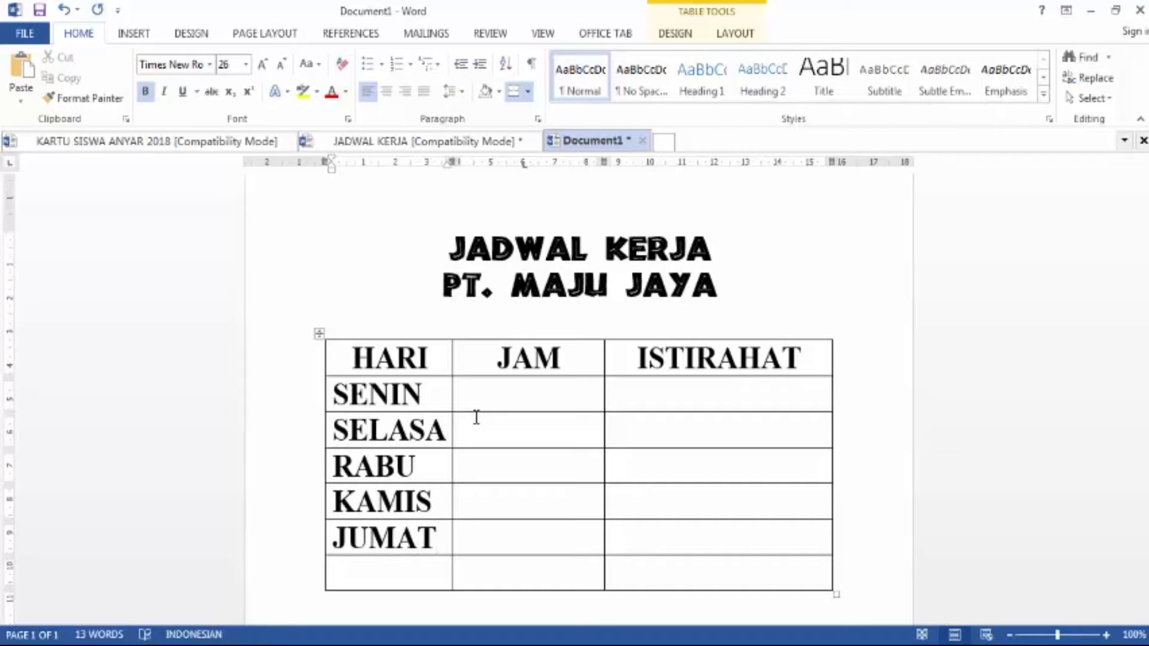
pyautogui.press('Down')
pyautogui.write('SA')
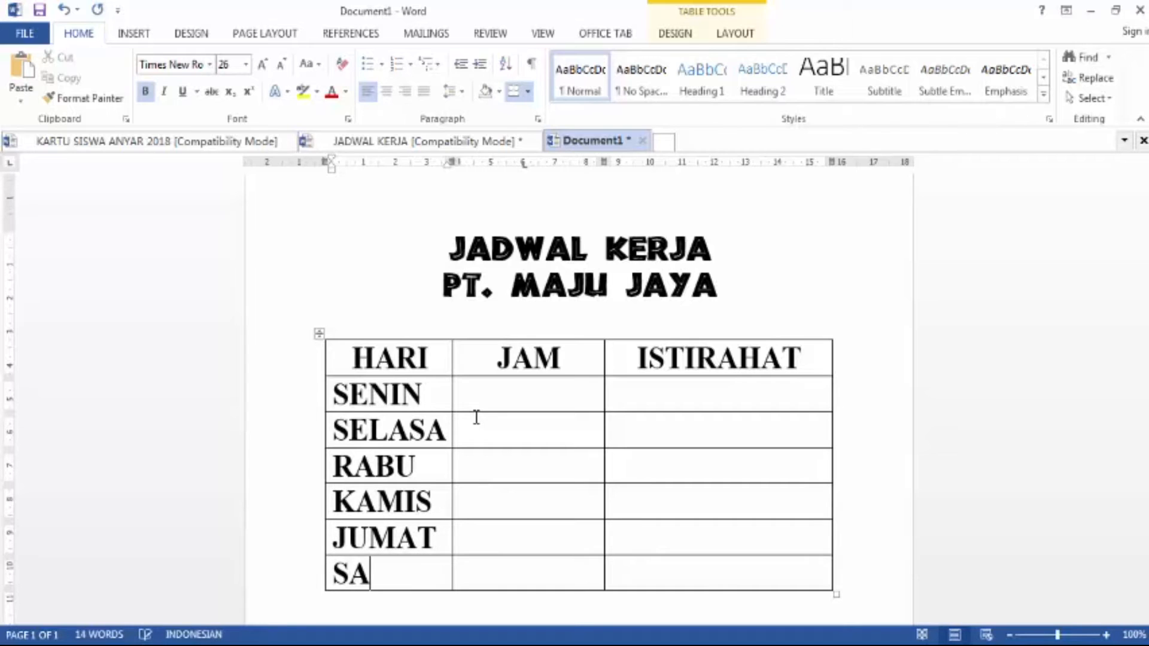
pyautogui.write('BTU')
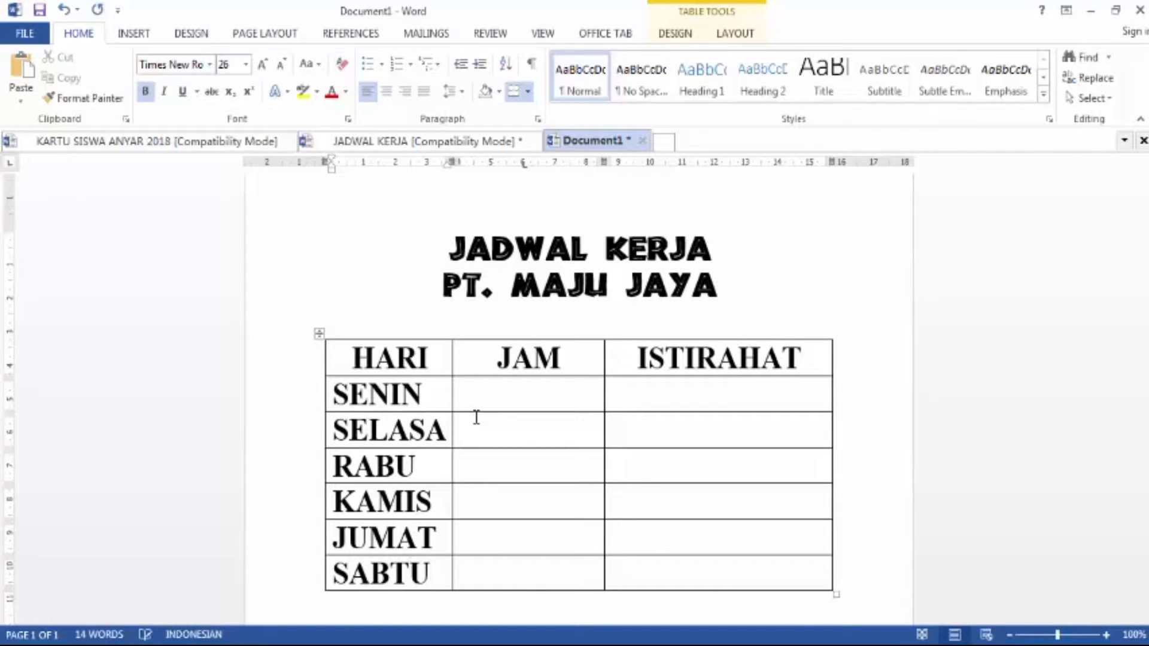
pyautogui.scroll(-3, 559, 448)
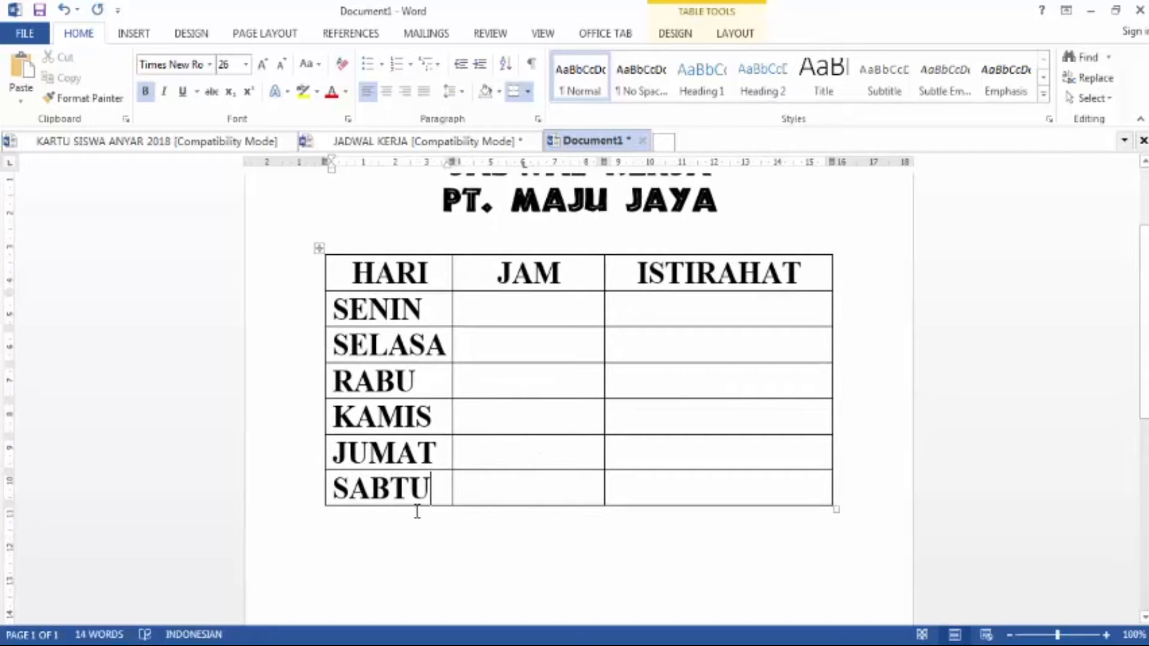
# Try adding an empty row from the end of the SABTU row, and undo it
pyautogui.click(847, 490)
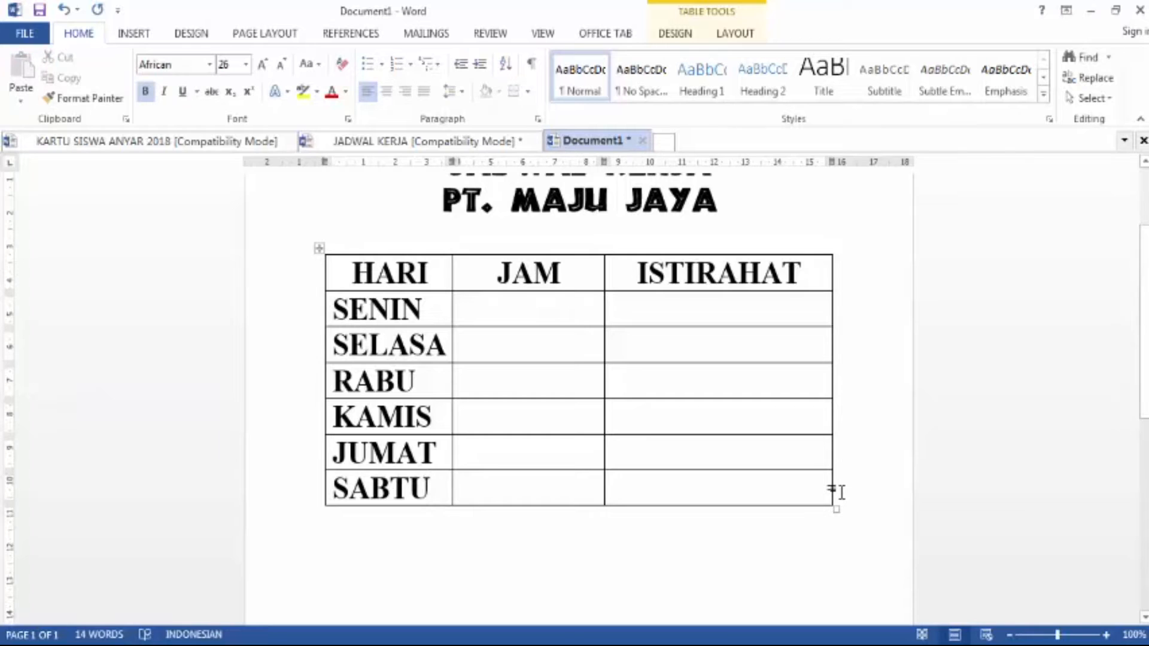
pyautogui.press('Return')
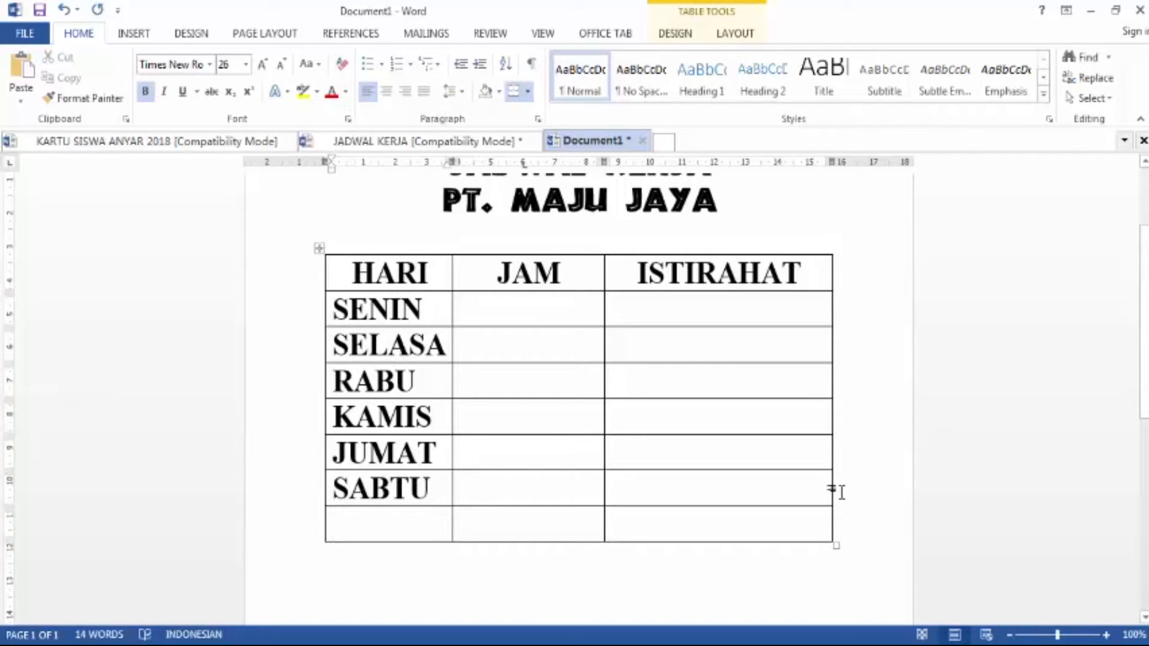
pyautogui.hotkey('ctrl', 'z')
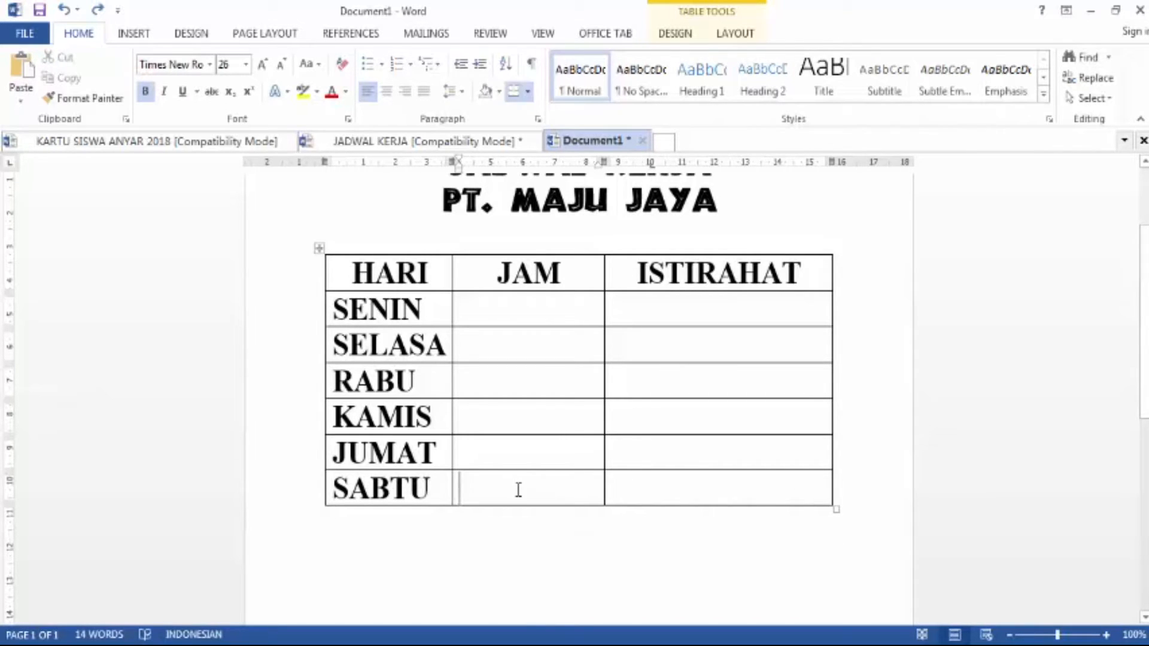
# Add a row below SABTU and enter MINGGU in its HARI cell
pyautogui.click(441, 487)
pyautogui.press('Tab')
pyautogui.press('Tab')
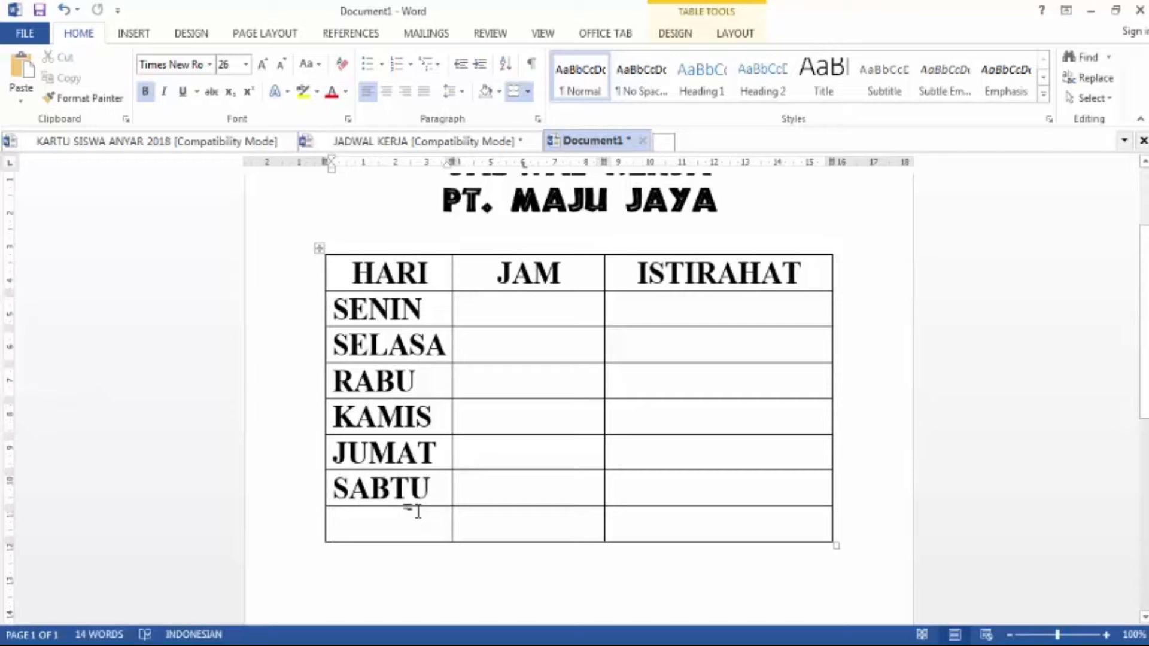
pyautogui.write('MINGGU')
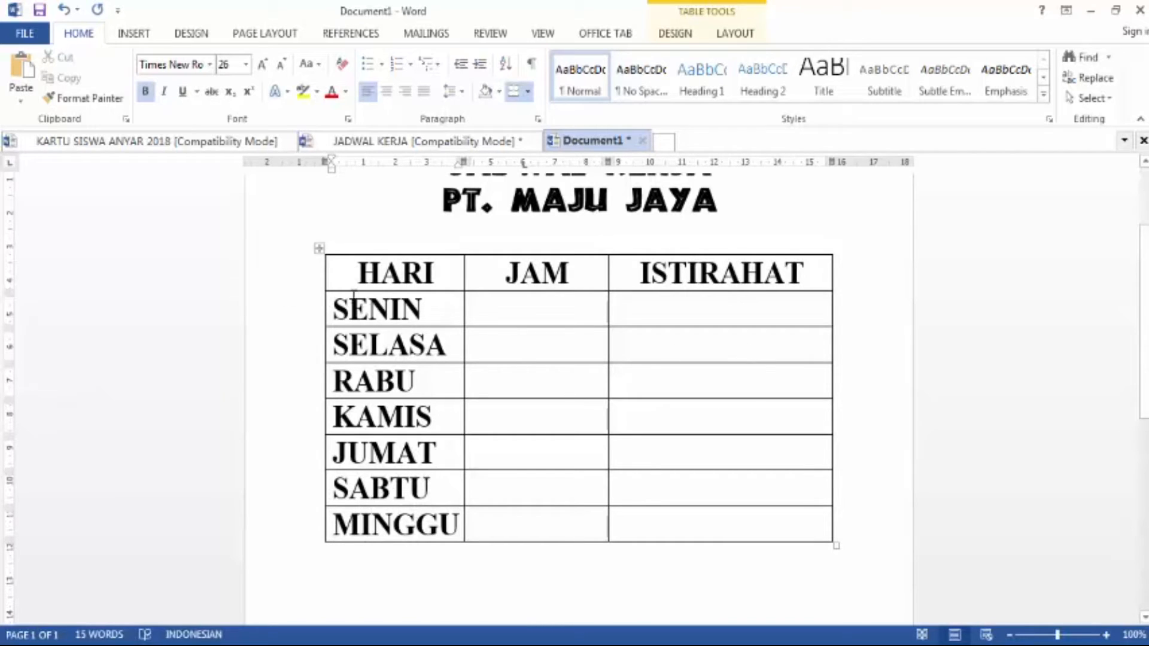
# Enlarge the whole table proportionally to about 17.5 cm wide, making its rows slightly taller
pyautogui.scroll(-2, 838, 467)
pyautogui.scroll(1, 839, 464)
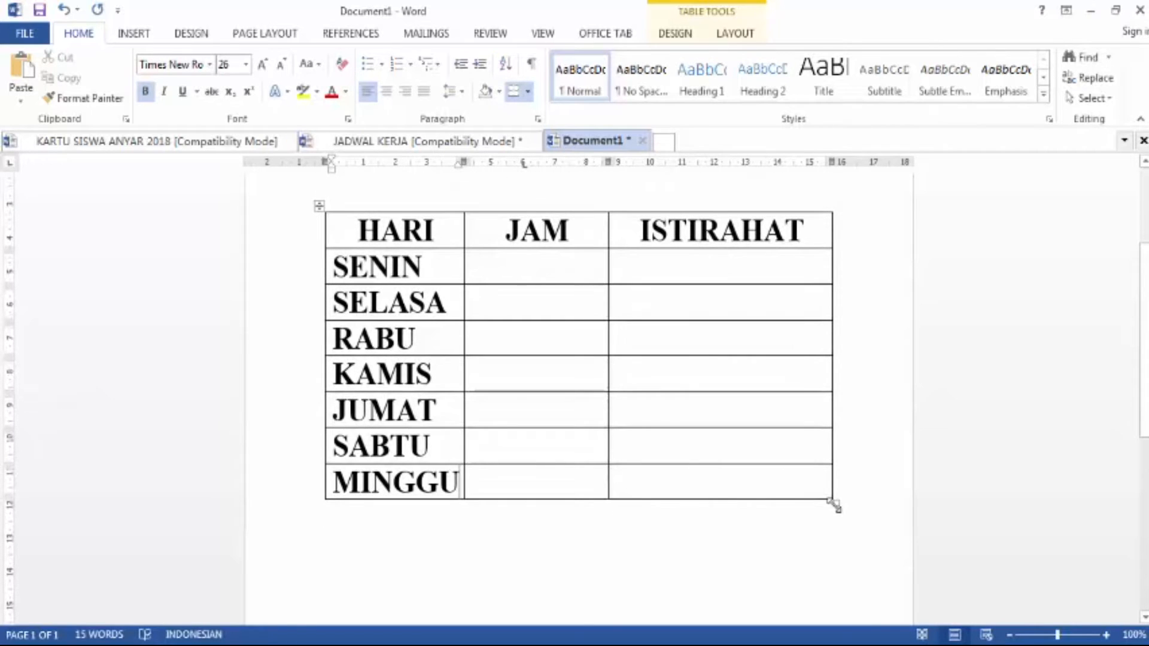
pyautogui.moveTo(835, 504); pyautogui.dragTo(885, 531)
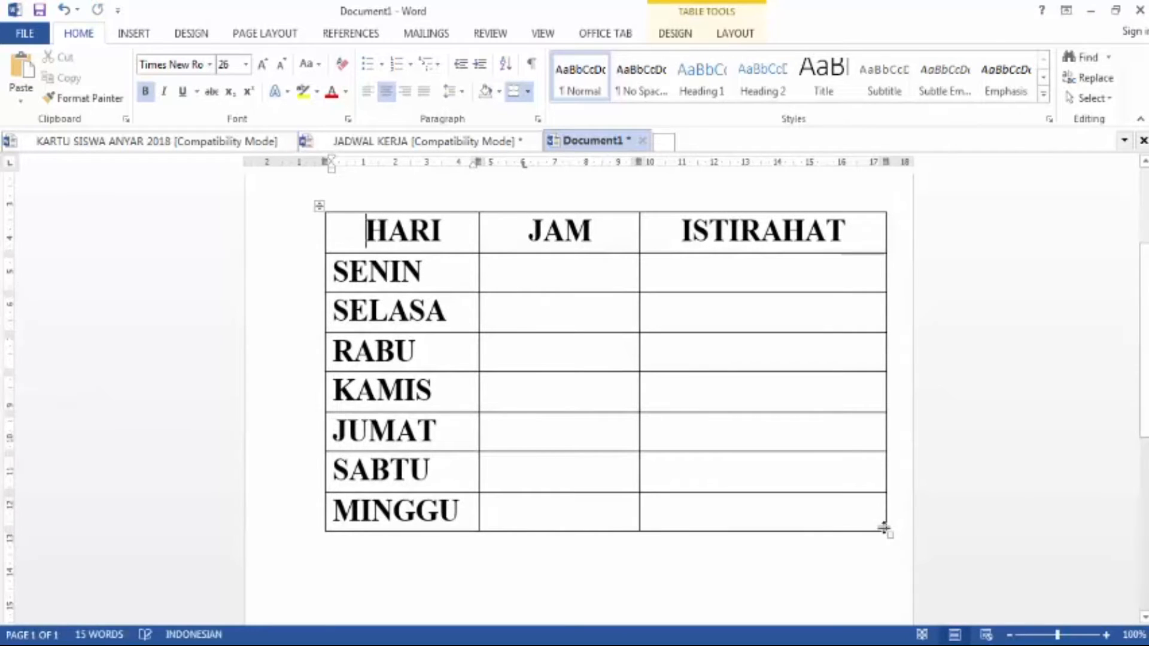
# Switch the page orientation to Landscape and check how the table fits on the page
pyautogui.scroll(5, 838, 431)
pyautogui.scroll(-5, 482, 267)
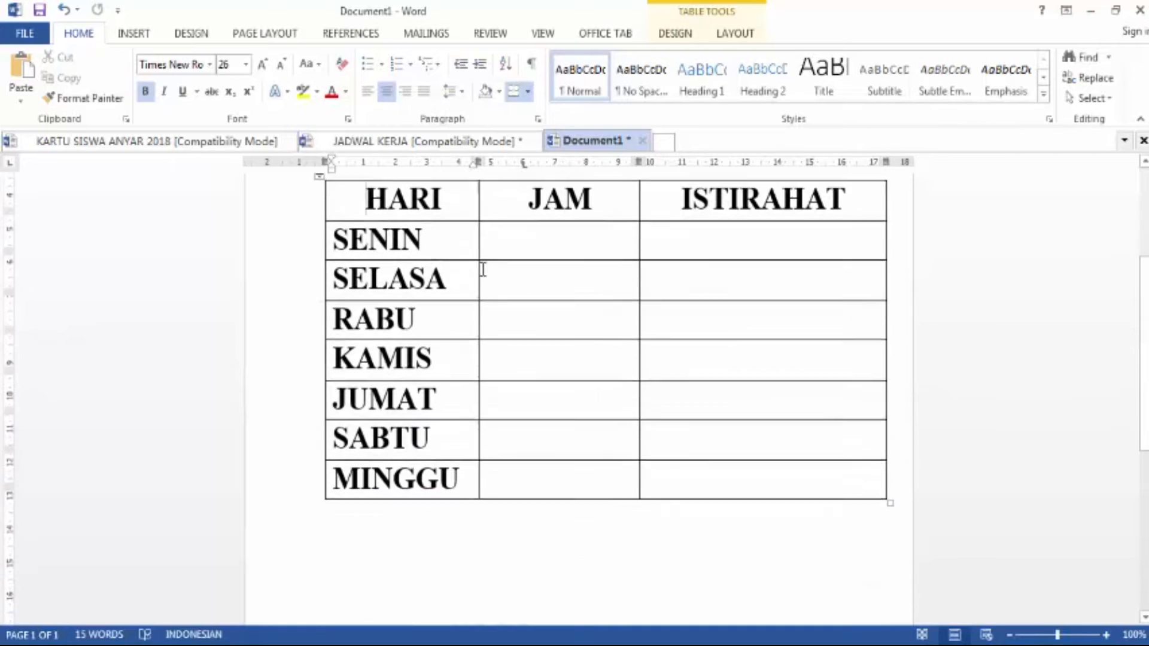
pyautogui.scroll(5, 505, 267)
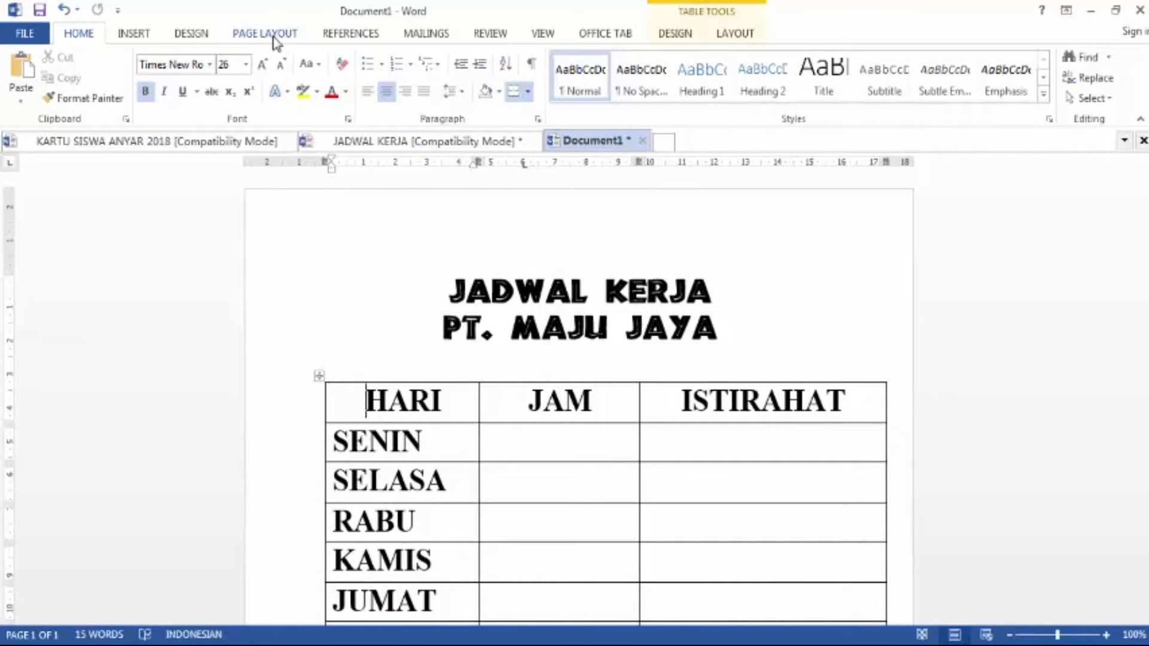
pyautogui.click(274, 37)
pyautogui.click(82, 99)
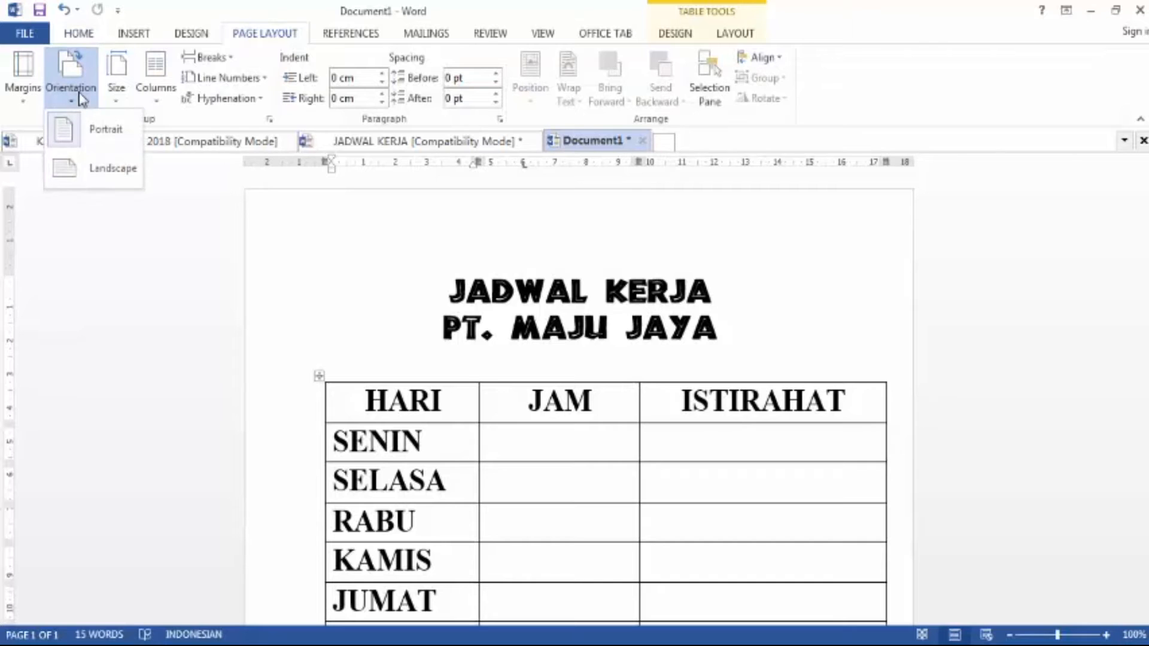
pyautogui.click(102, 176)
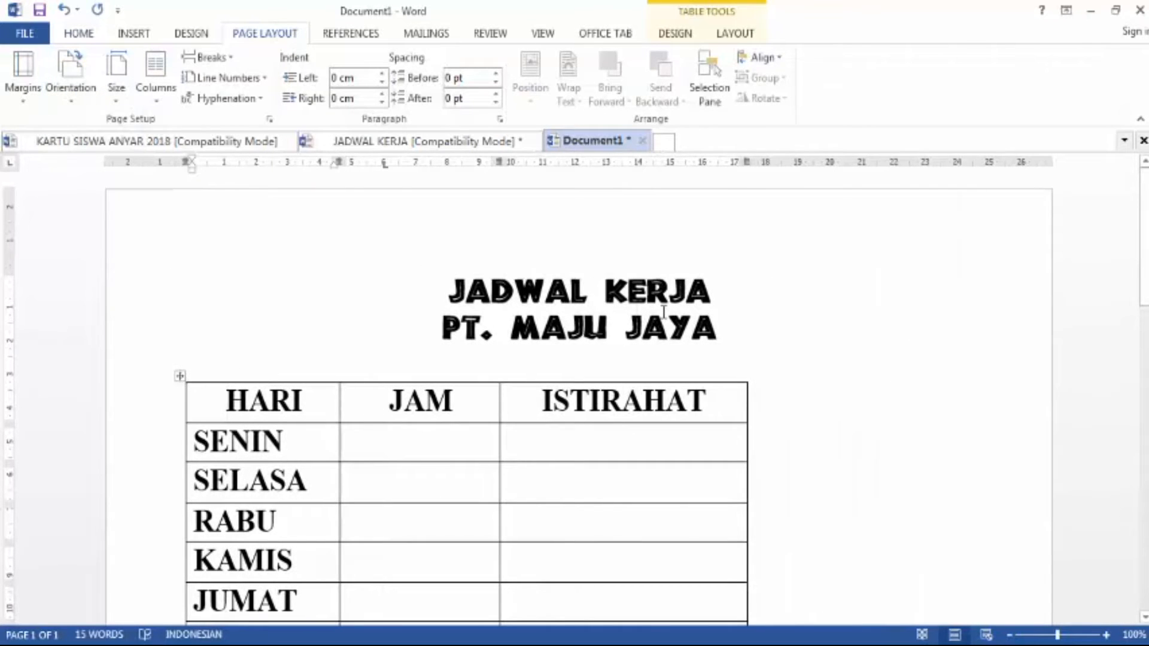
pyautogui.scroll(-7, 781, 289)
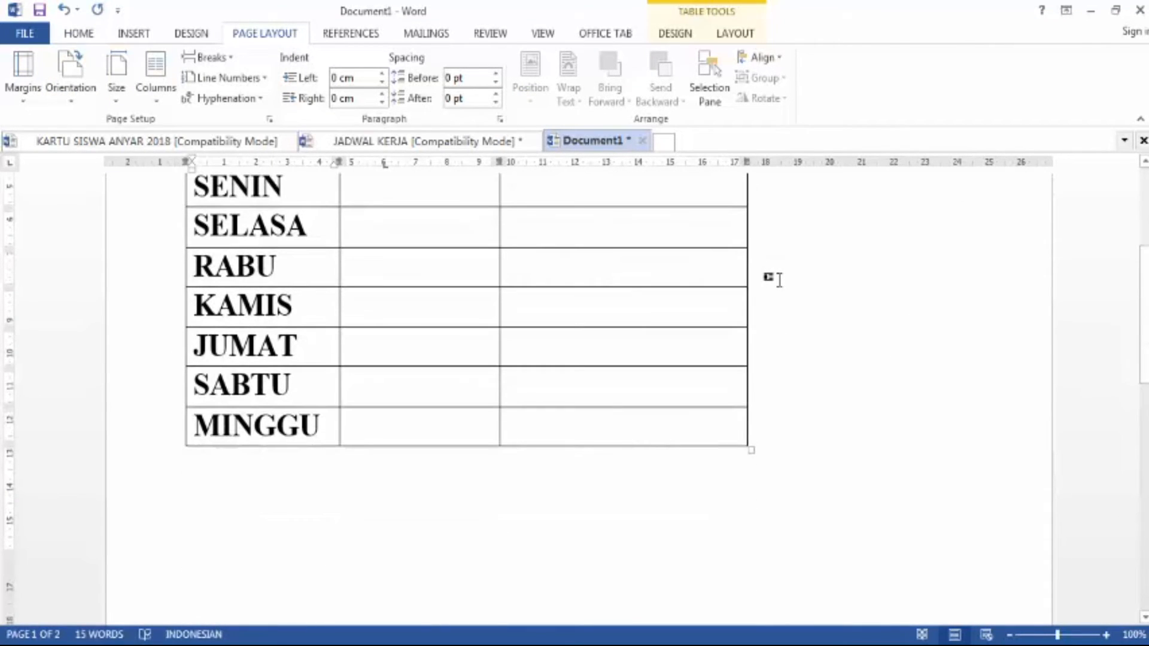
pyautogui.press('alt')
pyautogui.press('alt')
pyautogui.scroll(-3, 779, 279)
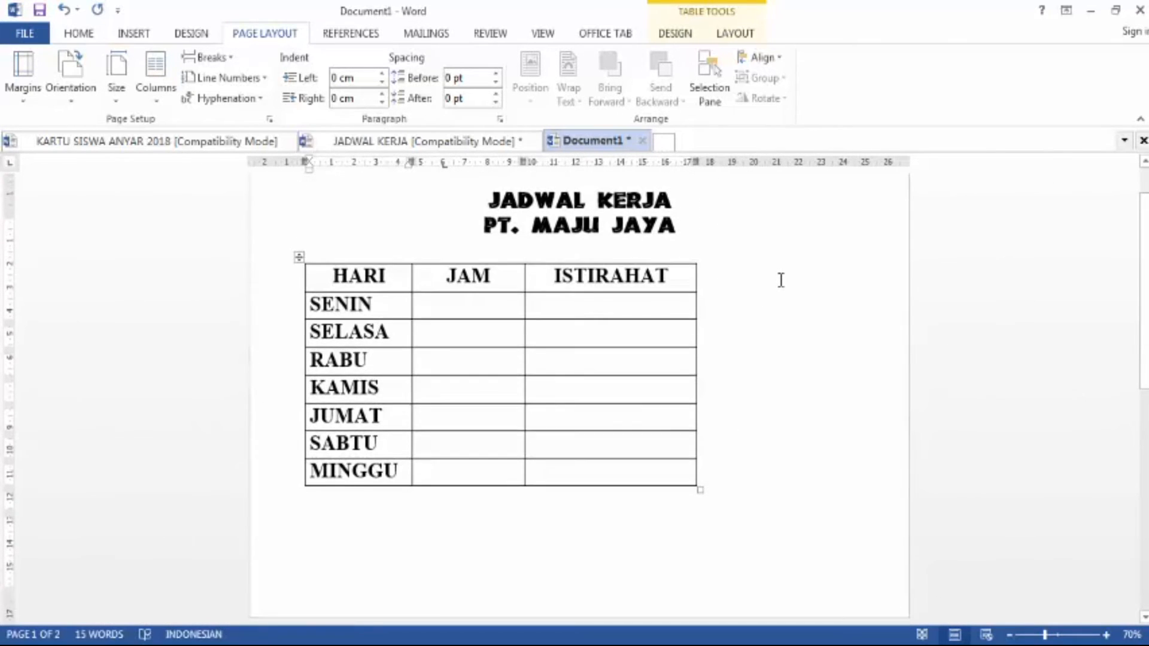
pyautogui.scroll(2, 781, 280)
pyautogui.scroll(1, 781, 280)
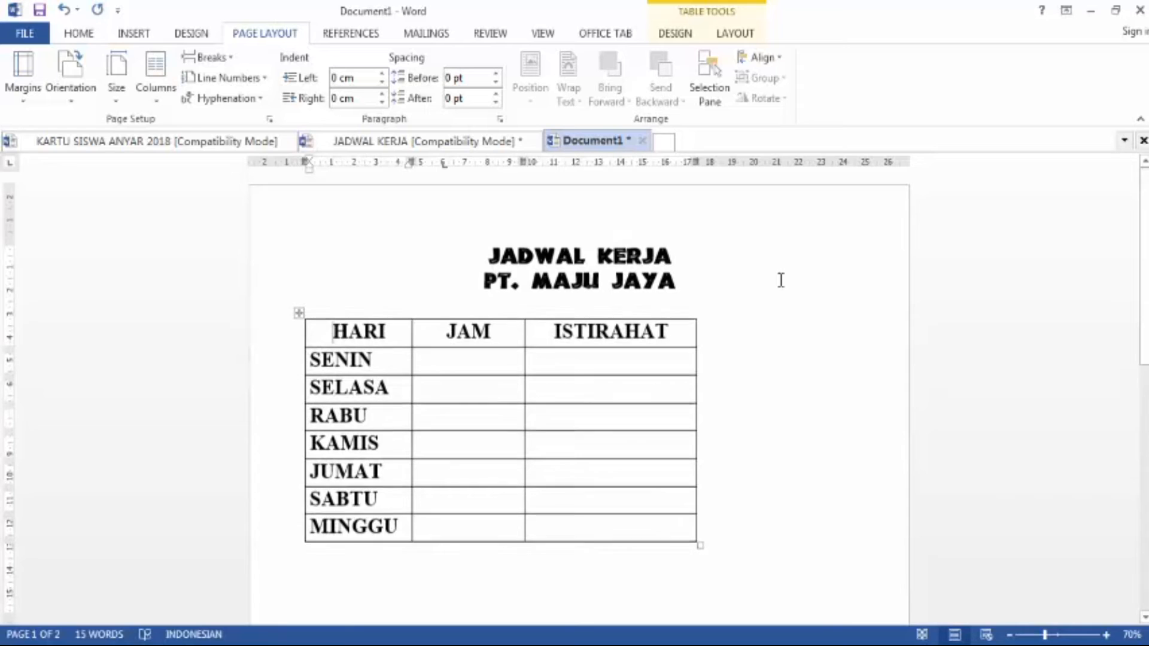
# Switch the page orientation back to Portrait and review the whole page
pyautogui.click(71, 89)
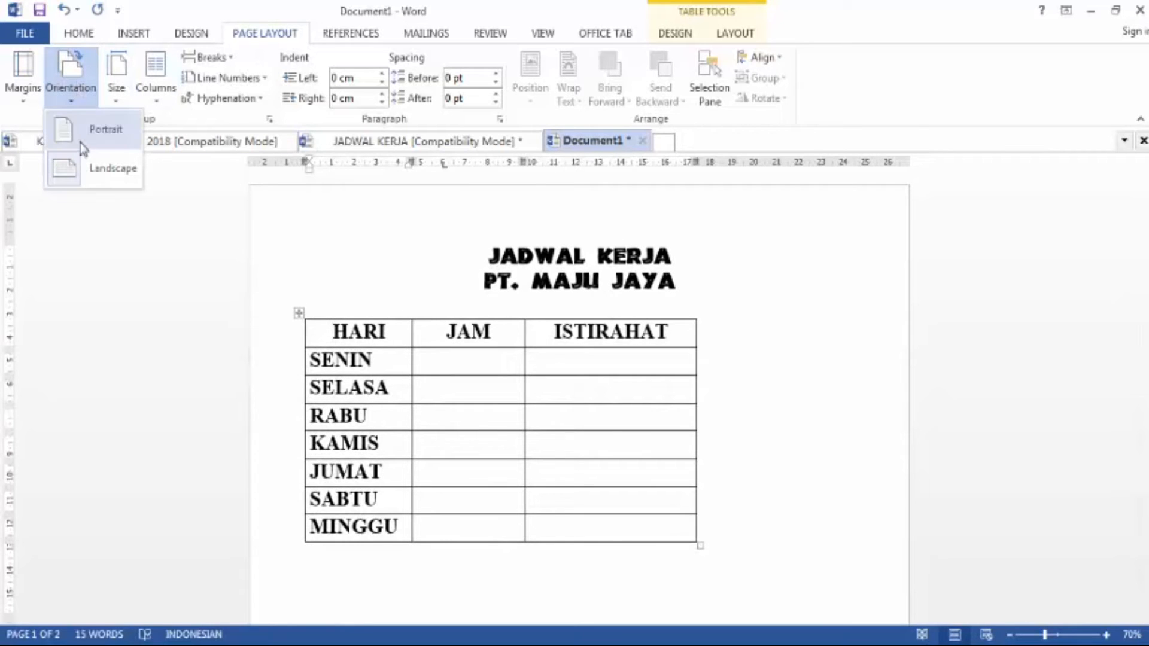
pyautogui.click(82, 132)
pyautogui.scroll(-2, 623, 339)
pyautogui.scroll(-7, 623, 339)
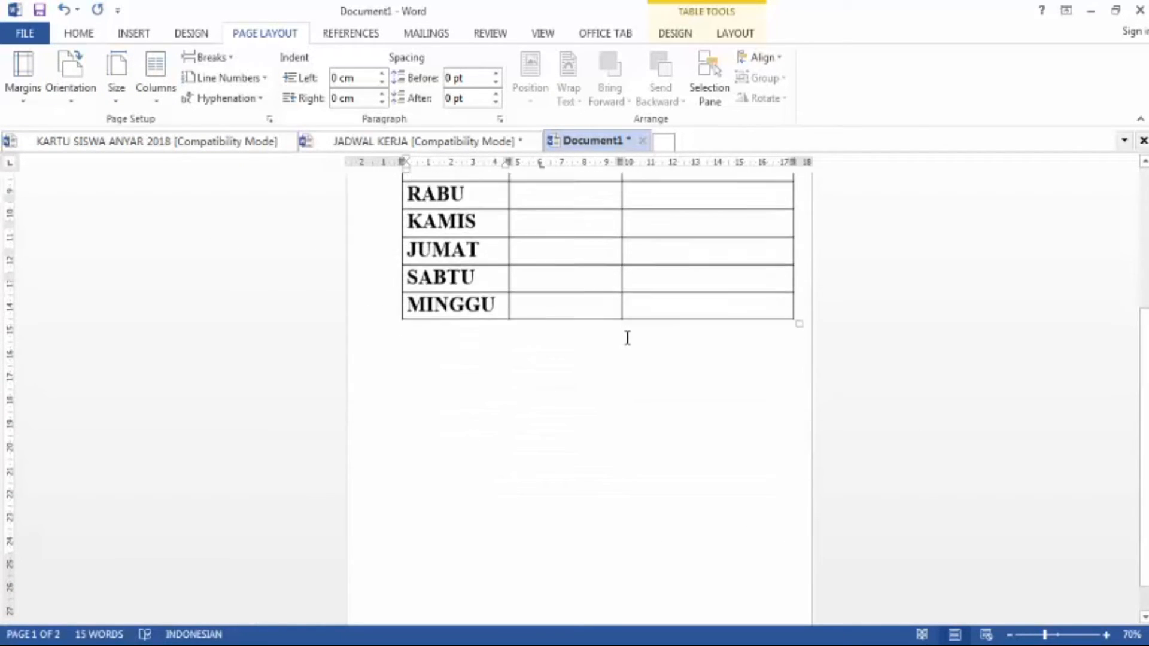
pyautogui.scroll(9, 626, 337)
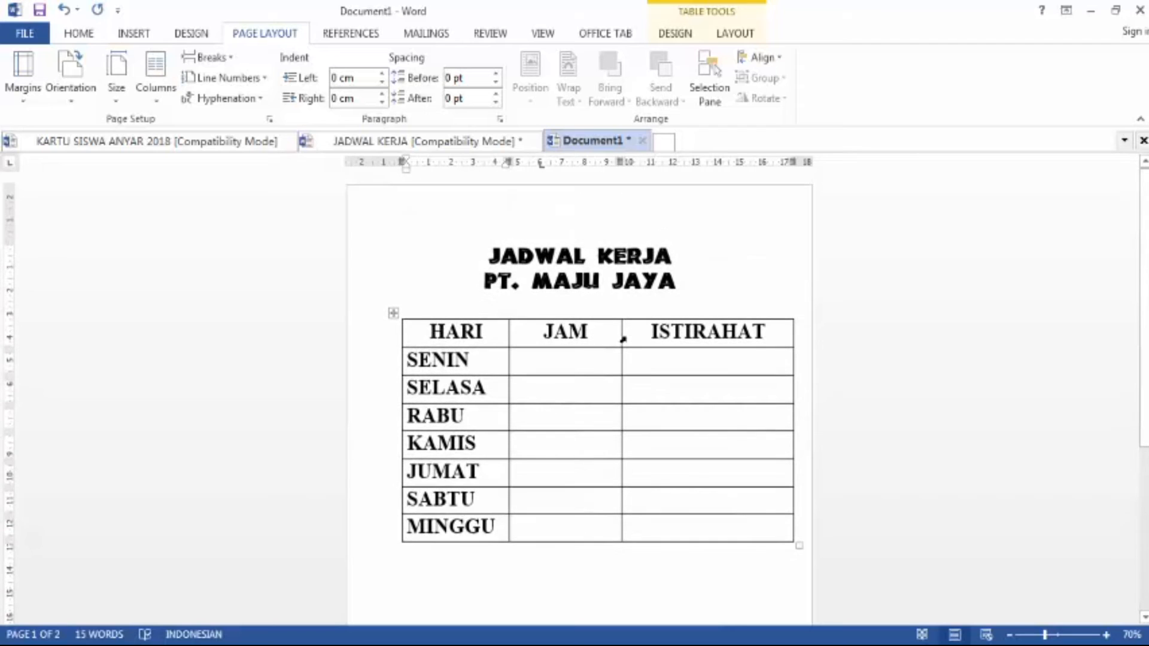
# Set the paper size to A4 and the page orientation to Landscape
pyautogui.click(116, 90)
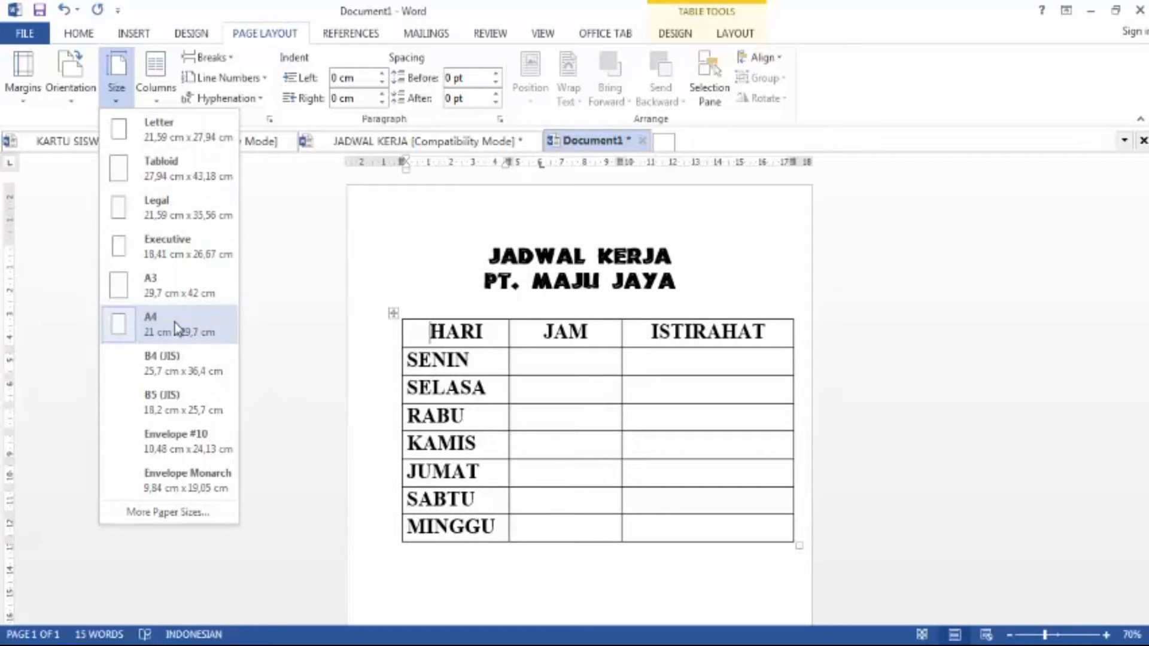
pyautogui.click(200, 340)
pyautogui.scroll(-3, 590, 324)
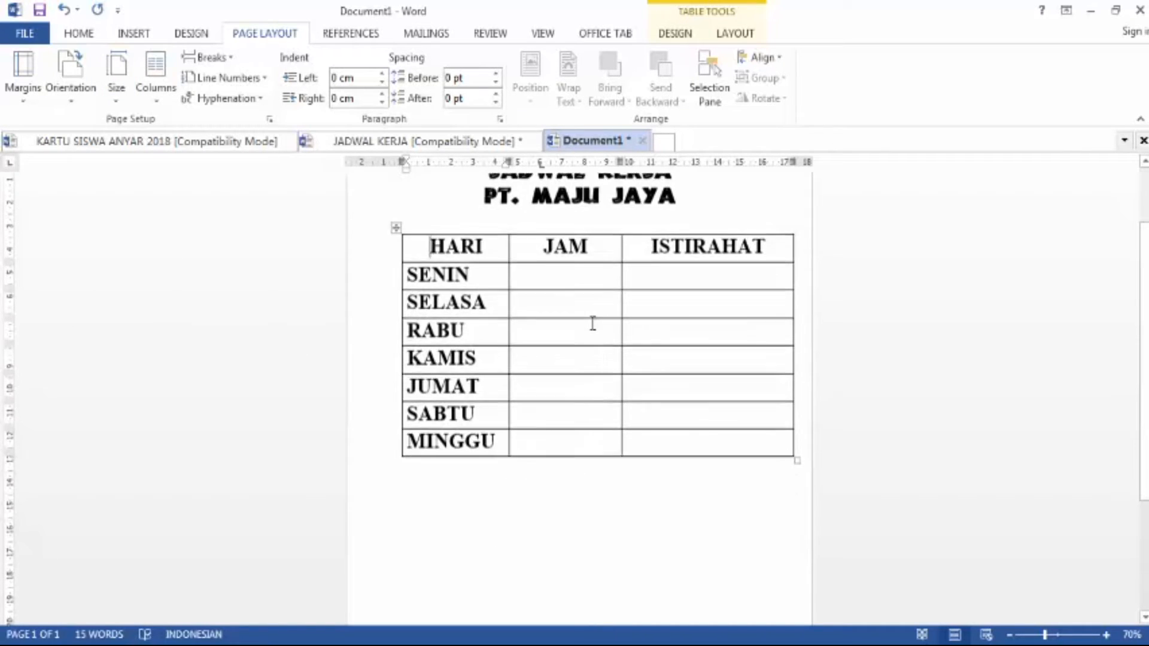
pyautogui.scroll(-2, 591, 323)
pyautogui.scroll(5, 590, 323)
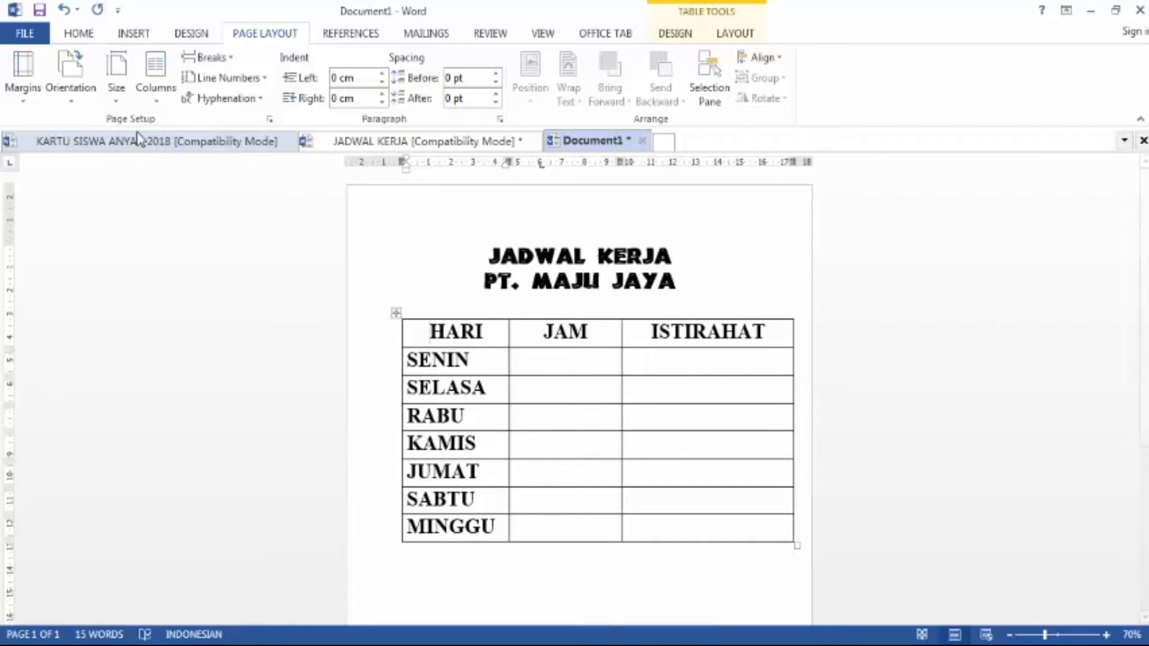
pyautogui.click(71, 75)
pyautogui.click(100, 170)
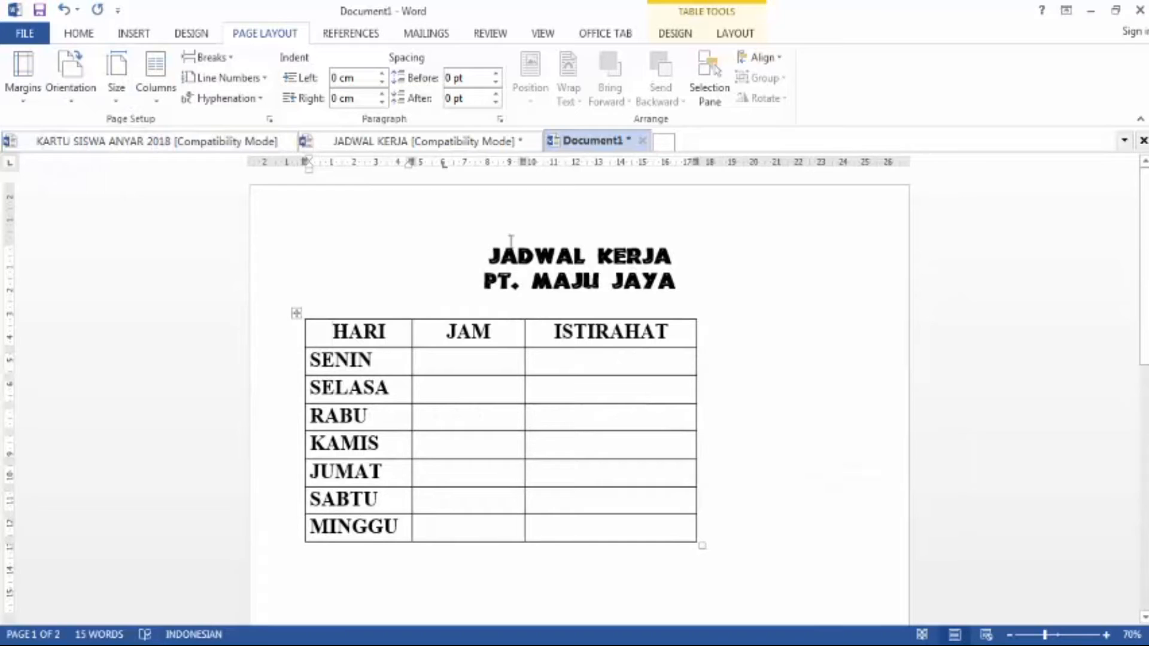
# Reduce the page's top margin to about 1.2 cm and insert a blank line between the heading and the table
pyautogui.moveTo(10, 245); pyautogui.dragTo(10, 216)
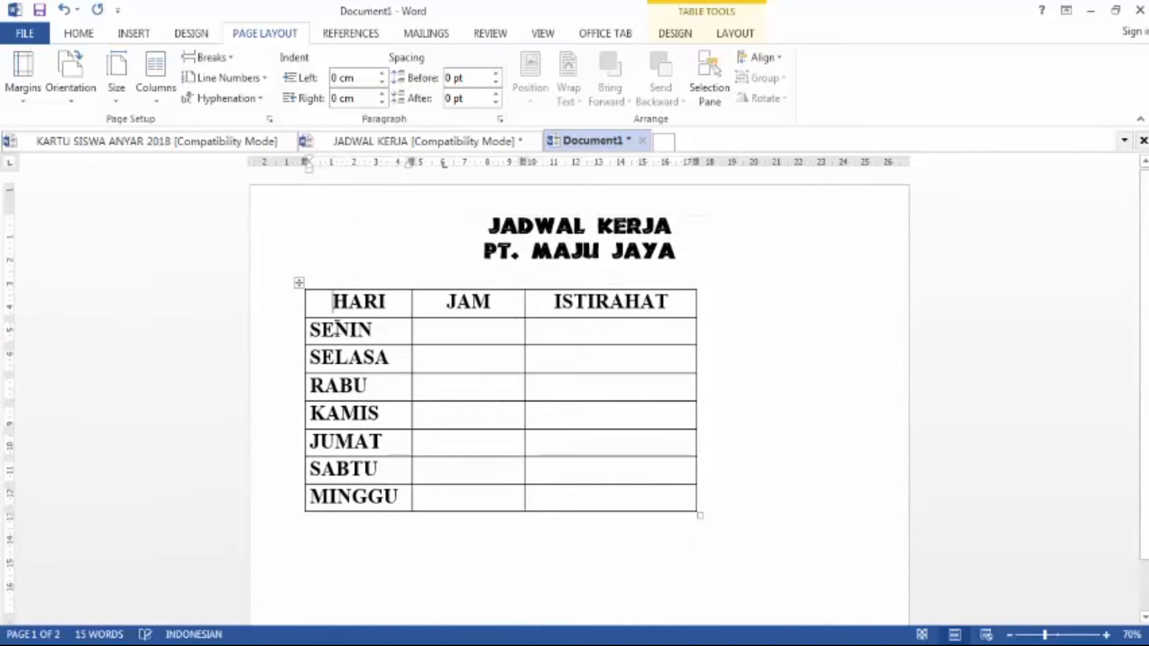
pyautogui.click(693, 257)
pyautogui.press('Return')
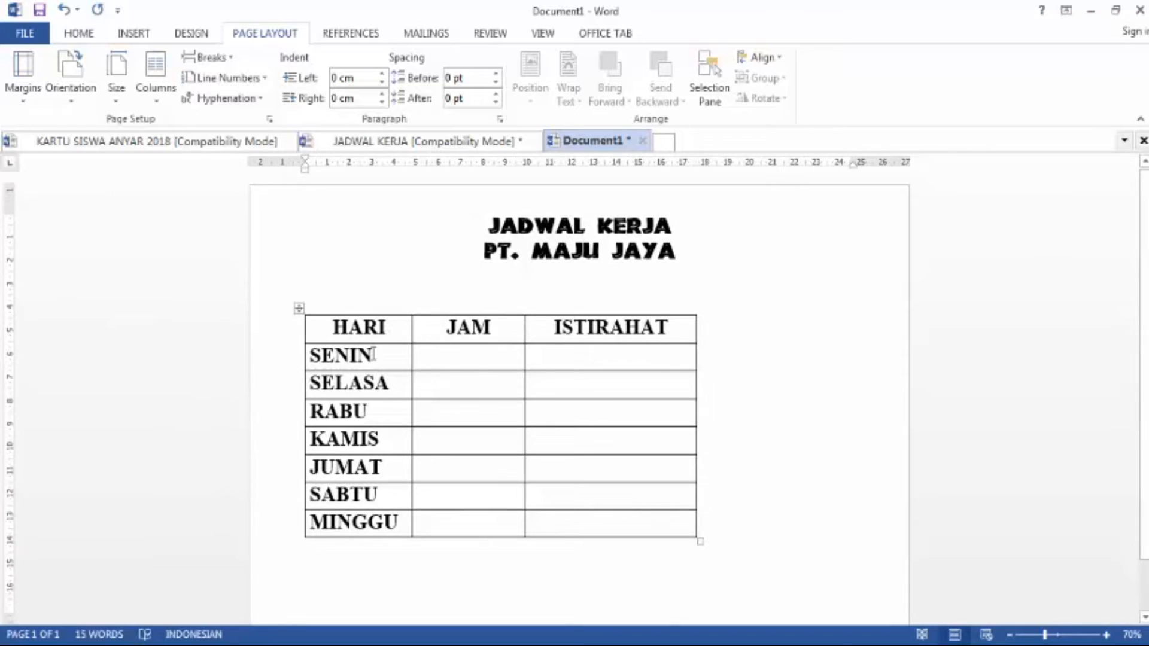
# Set the font size of all text in the table to 16
pyautogui.moveTo(336, 332); pyautogui.dragTo(623, 525)
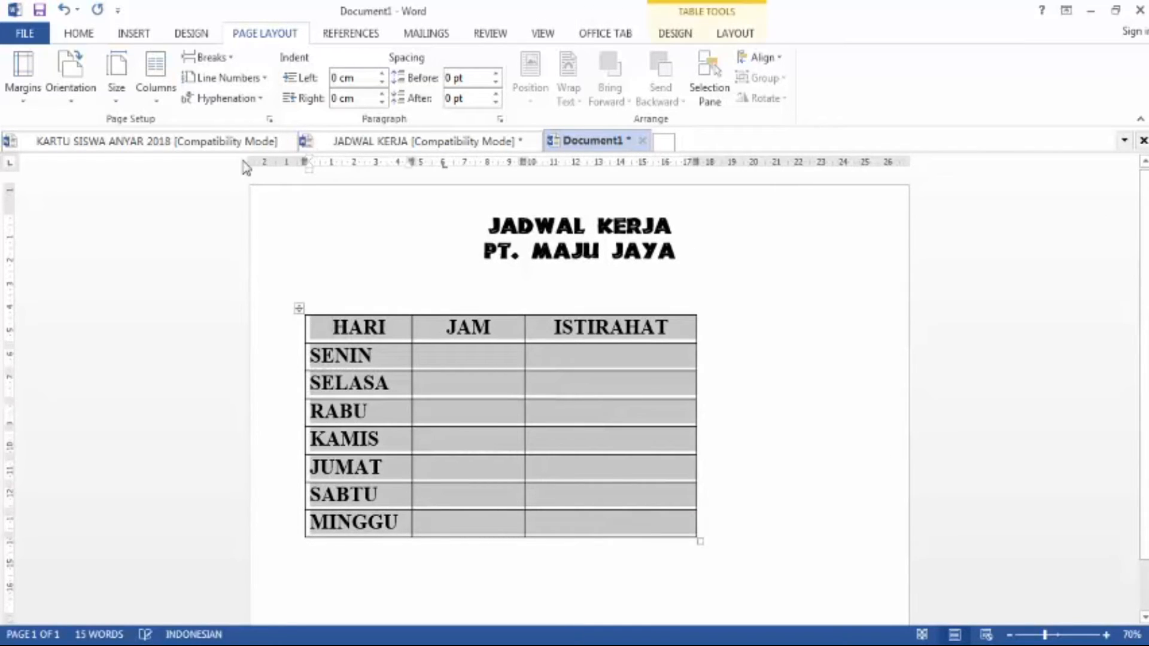
pyautogui.click(78, 35)
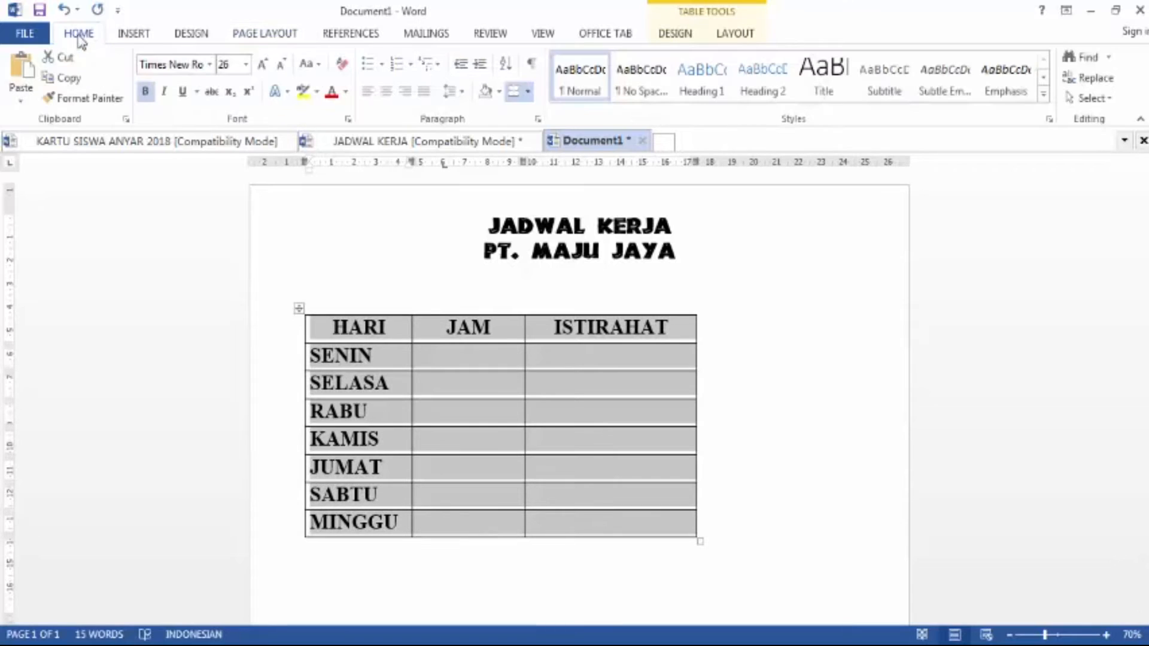
pyautogui.click(245, 64)
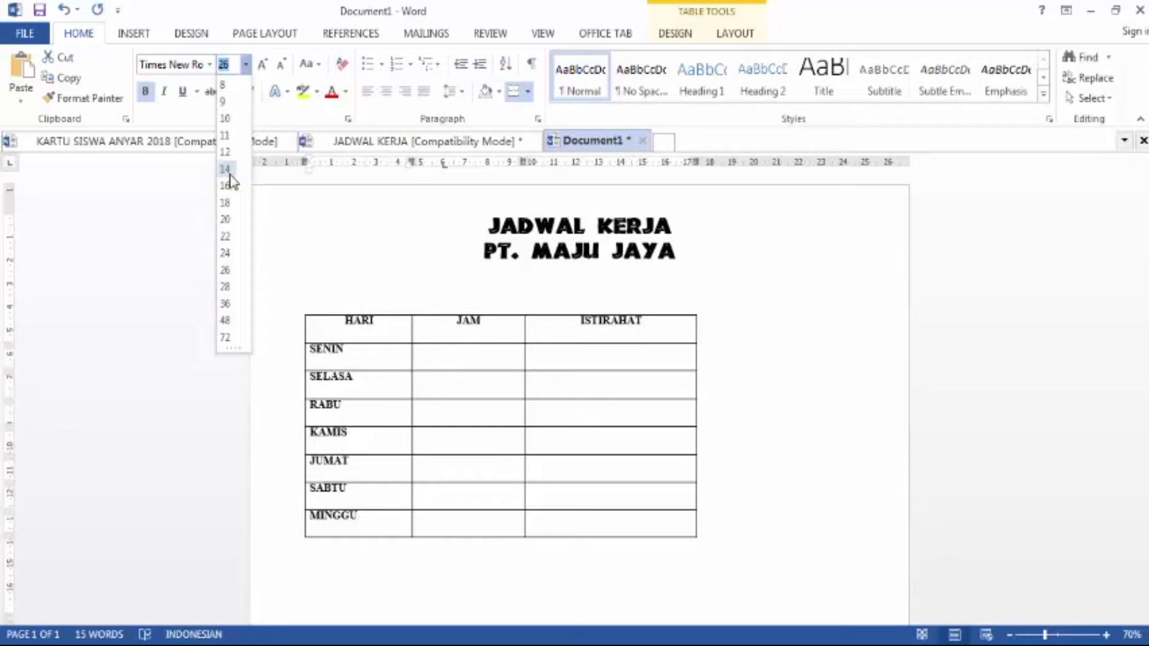
pyautogui.click(227, 186)
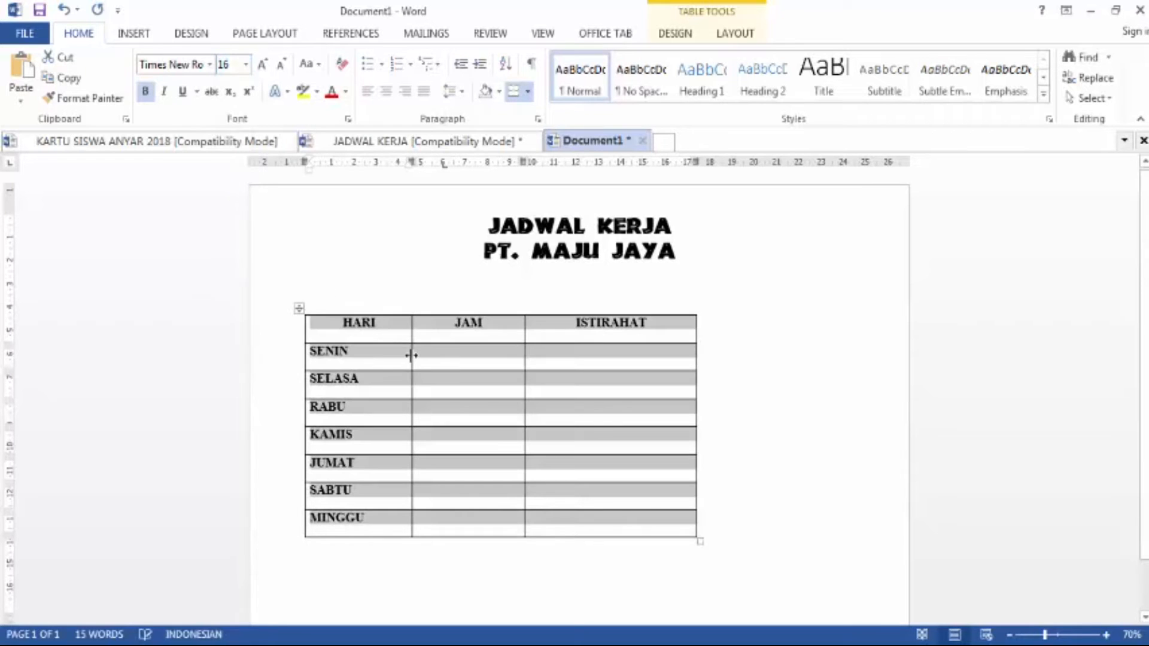
# Centre the text of all table cells both horizontally and vertically
pyautogui.press('alt')
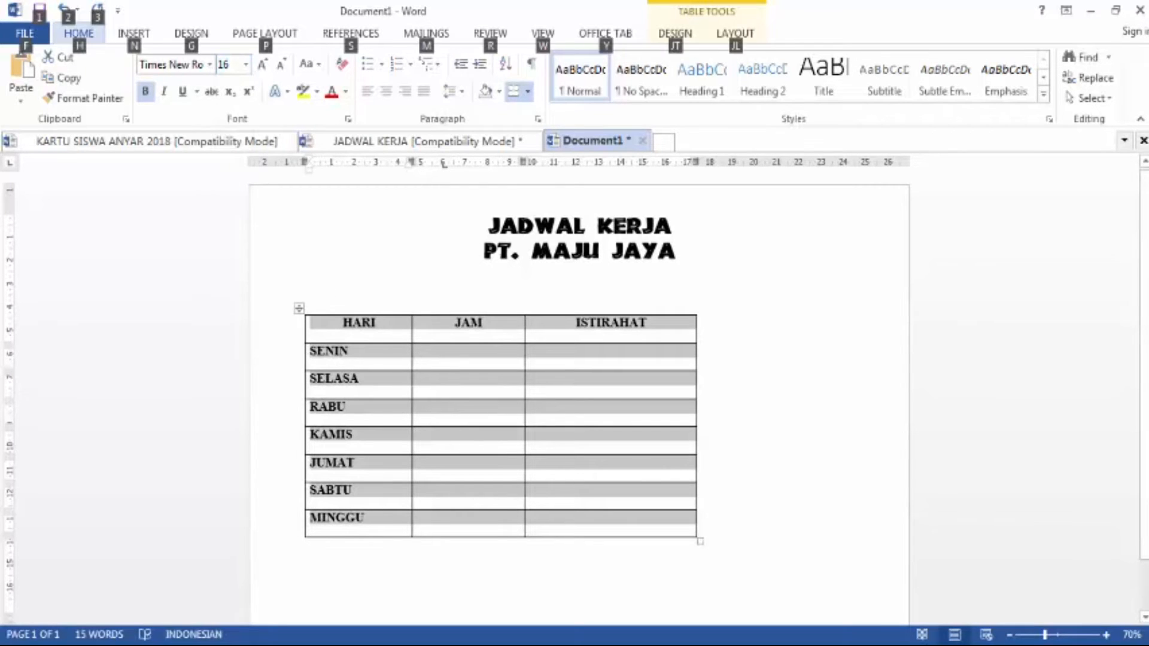
pyautogui.click(1059, 638)
pyautogui.scroll(3, 259, 380)
pyautogui.click(260, 380)
pyautogui.scroll(-2, 372, 402)
pyautogui.click(290, 322)
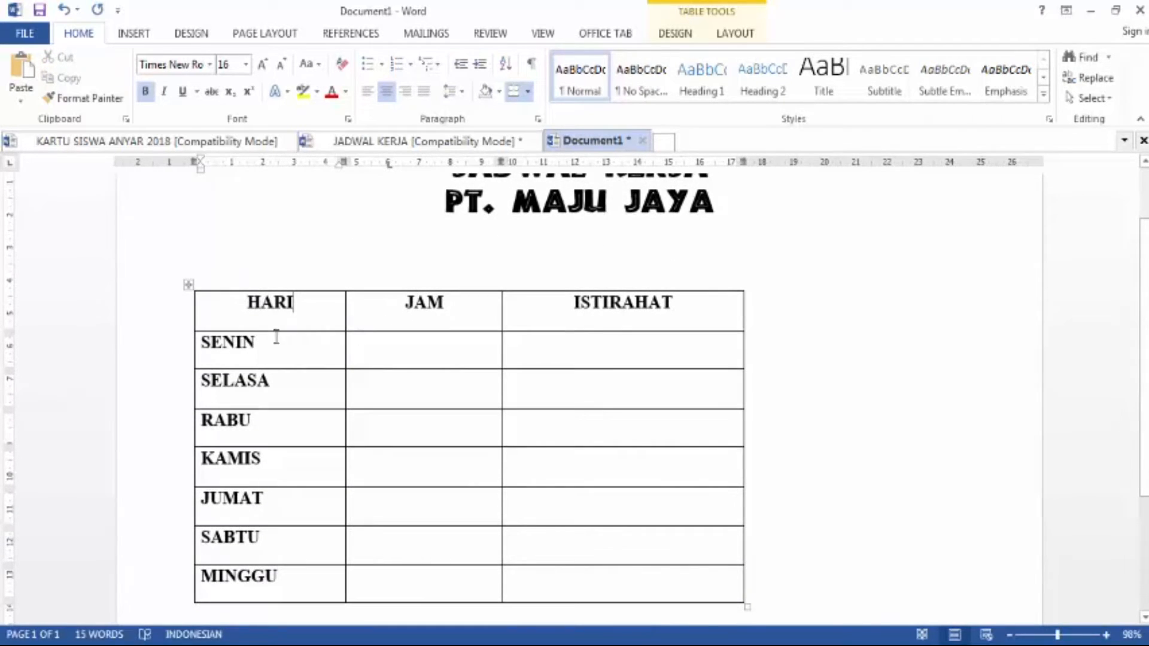
pyautogui.scroll(-1, 418, 611)
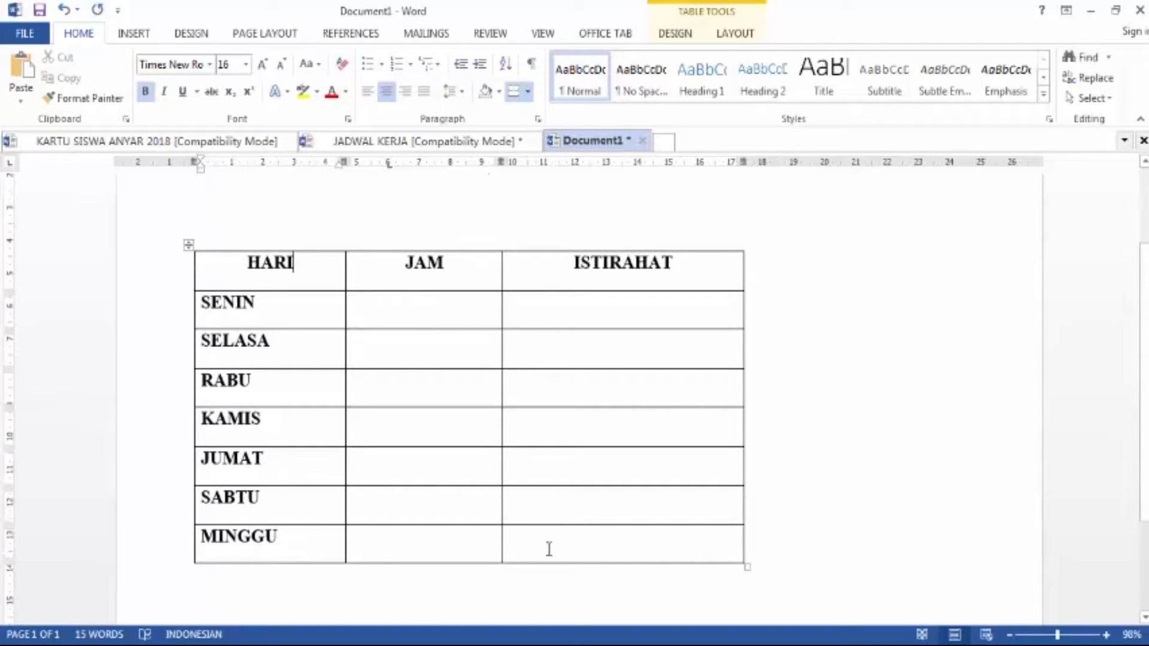
pyautogui.moveTo(552, 546); pyautogui.dragTo(264, 278)
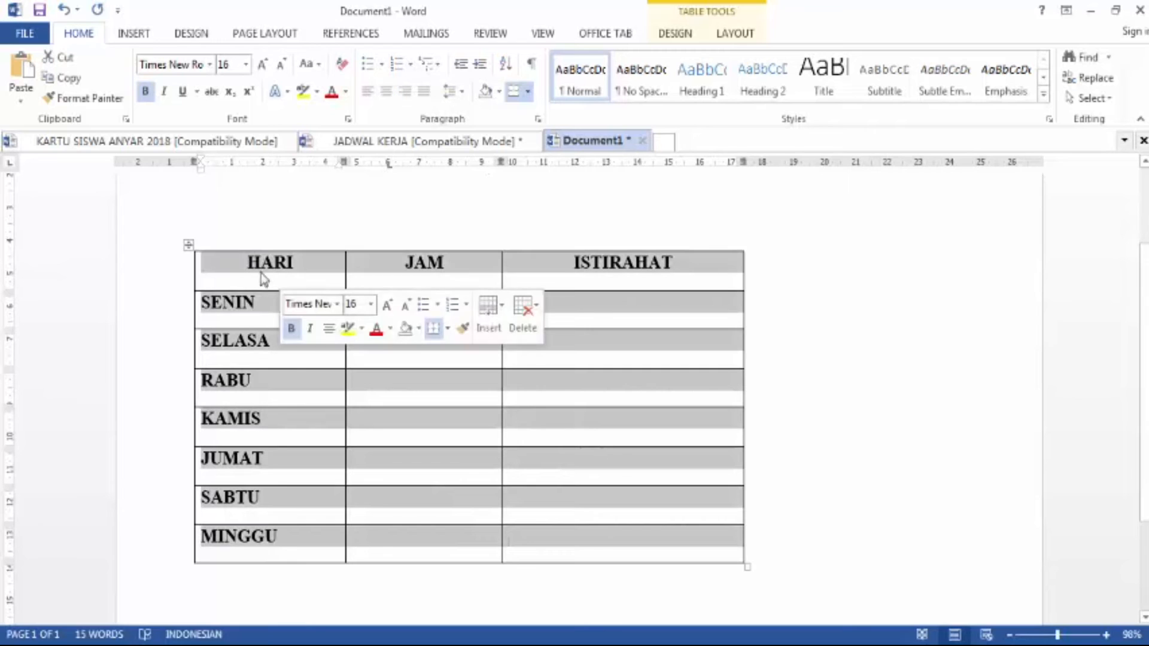
pyautogui.click(716, 36)
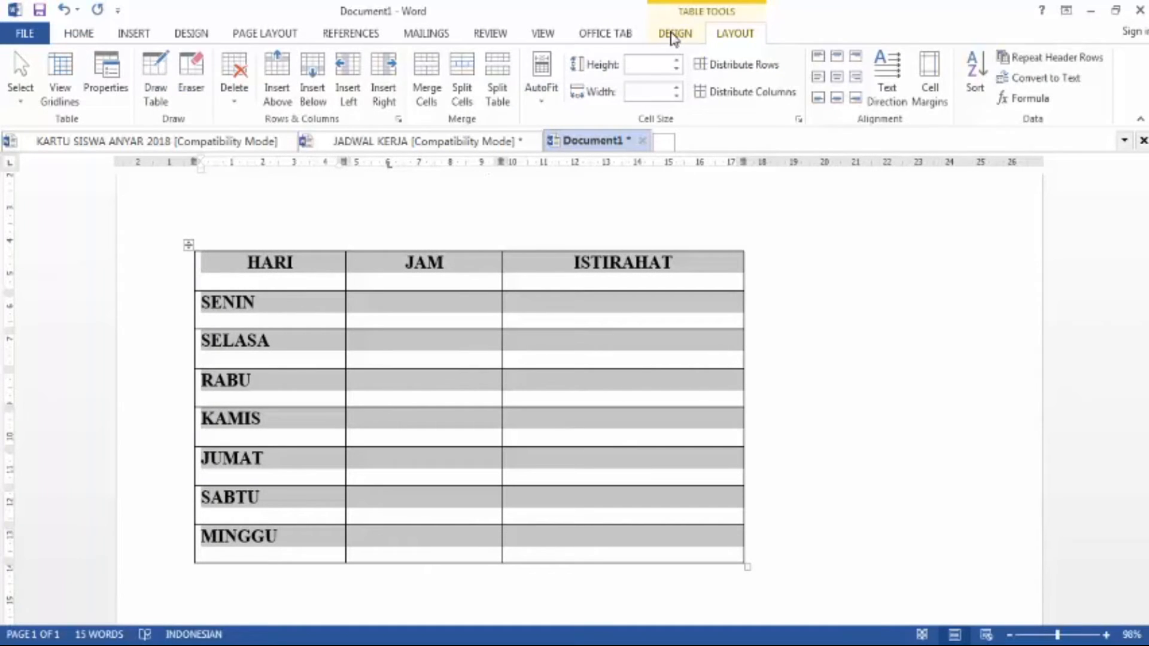
pyautogui.click(673, 36)
pyautogui.click(741, 36)
pyautogui.click(839, 79)
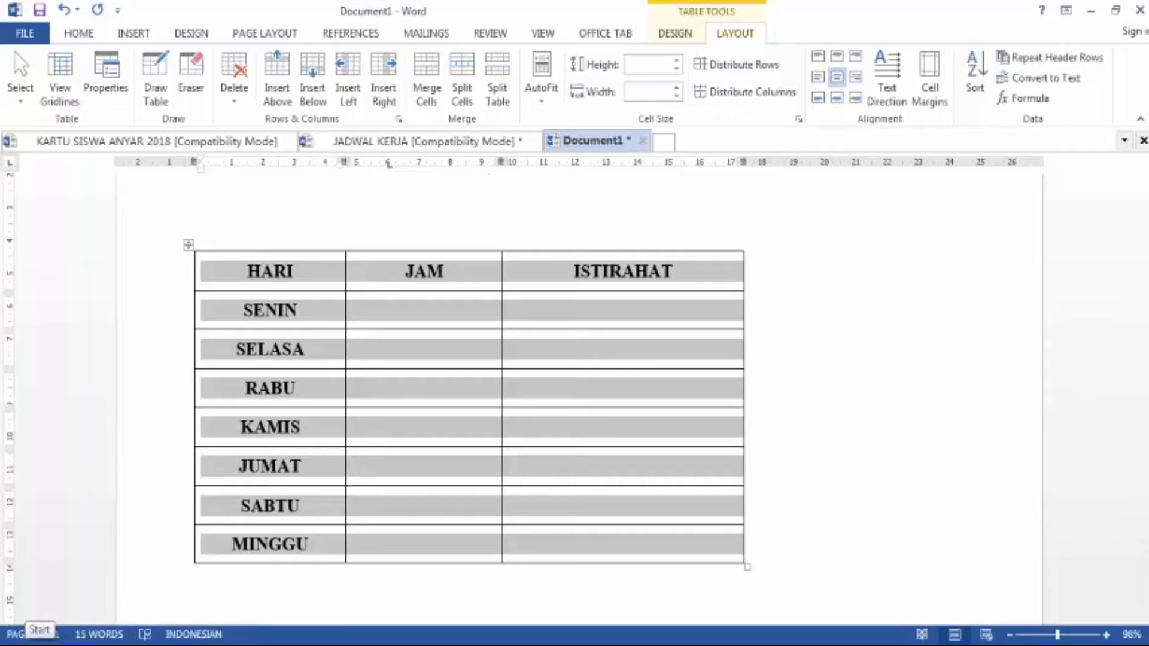
pyautogui.press('super')
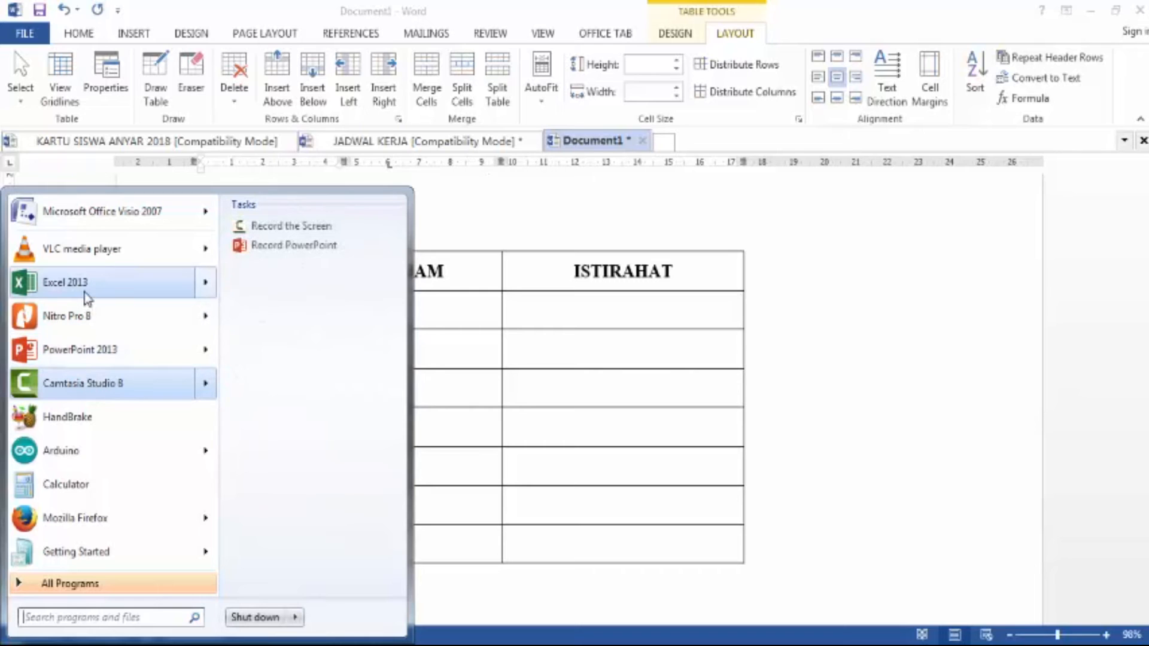
pyautogui.moveTo(85, 292)
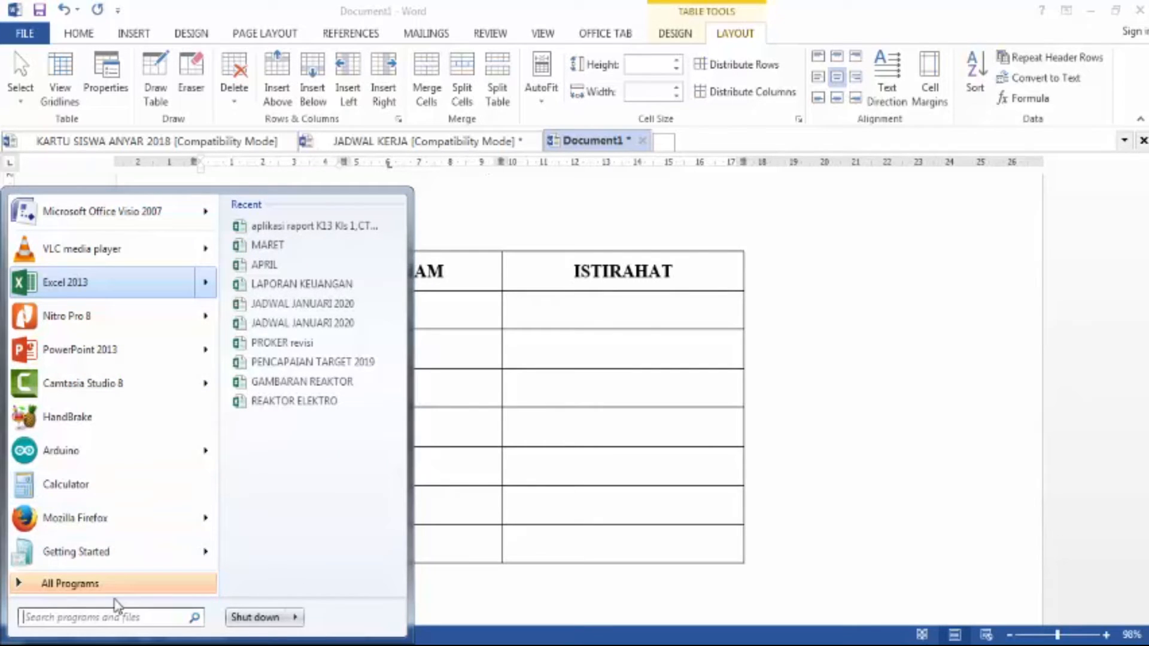
pyautogui.click(117, 586)
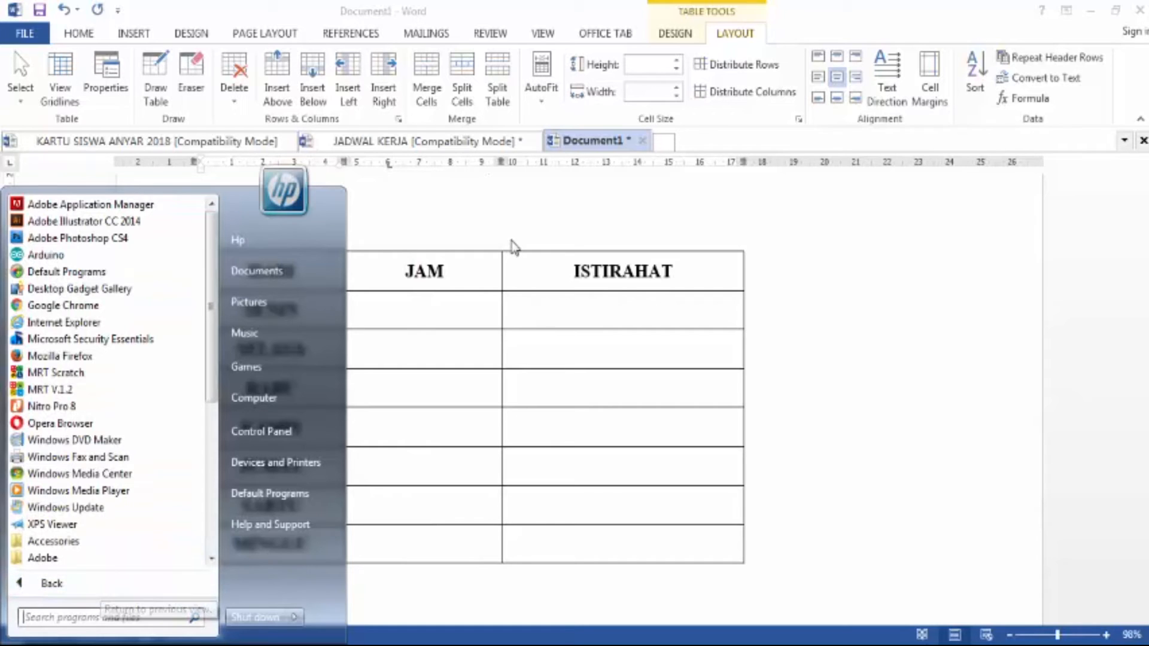
pyautogui.click(513, 227)
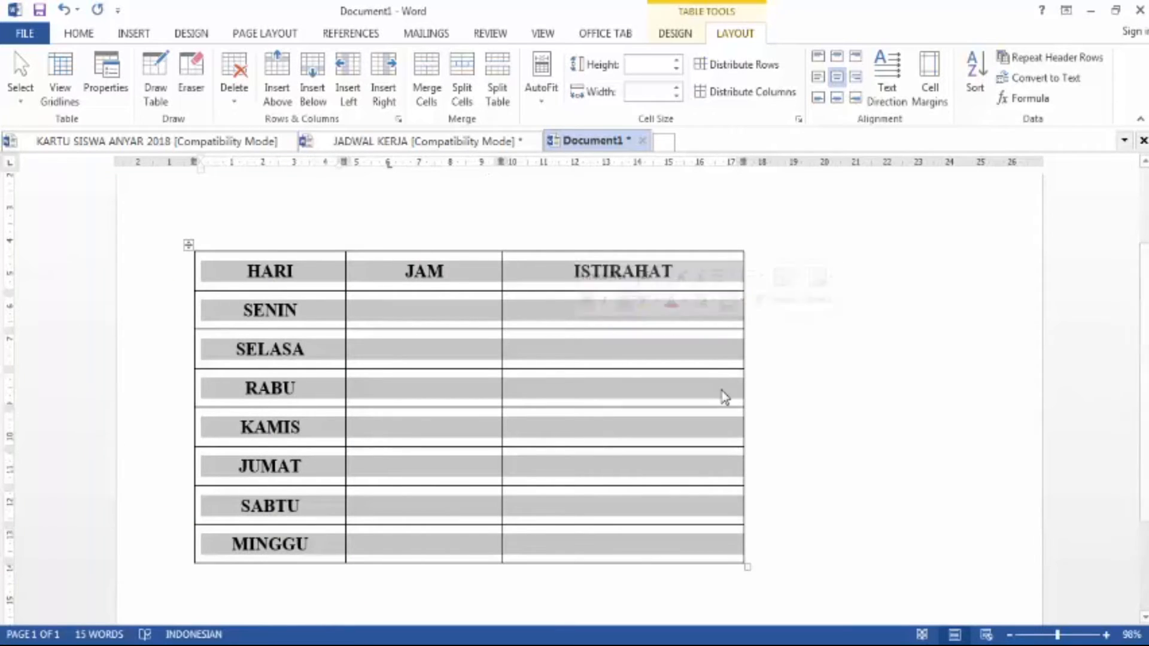
# Enlarge the whole table to about 25 cm wide, with rows about 1.5 cm high
pyautogui.click(723, 398)
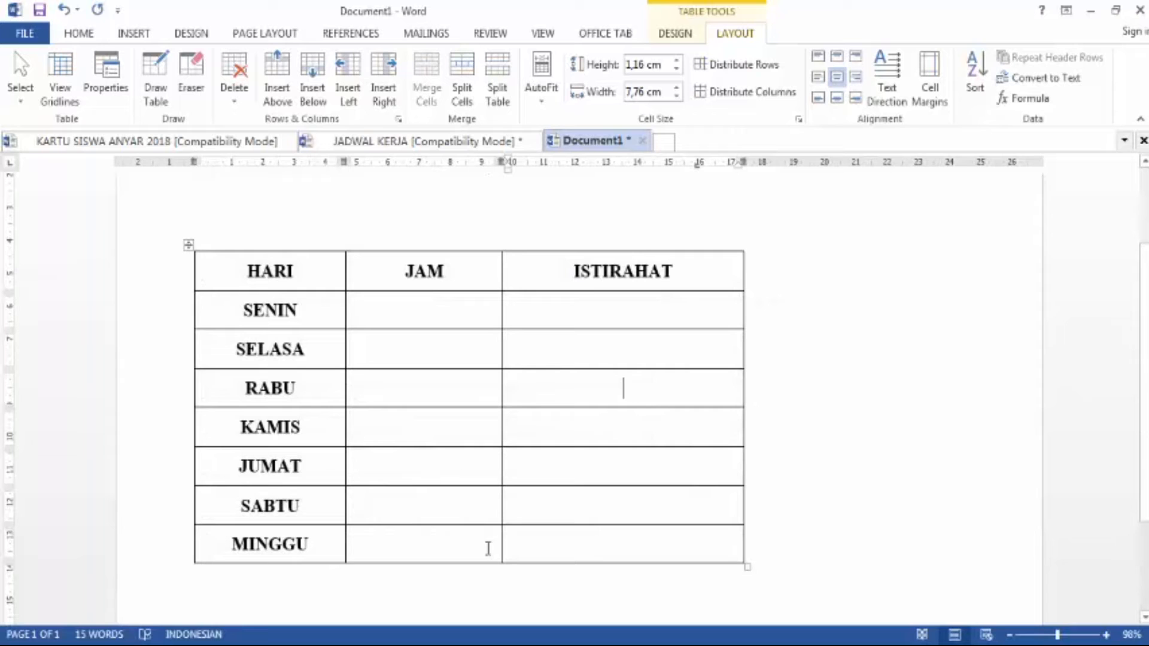
pyautogui.scroll(2, 367, 368)
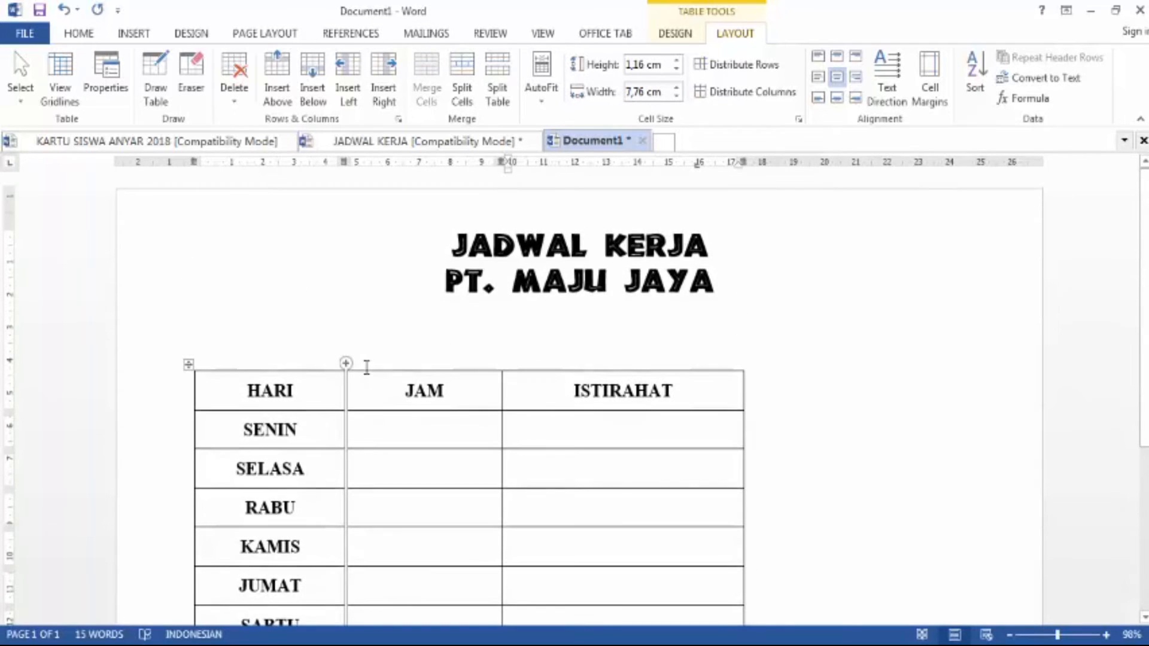
pyautogui.scroll(-3, 366, 368)
pyautogui.scroll(-2, 368, 366)
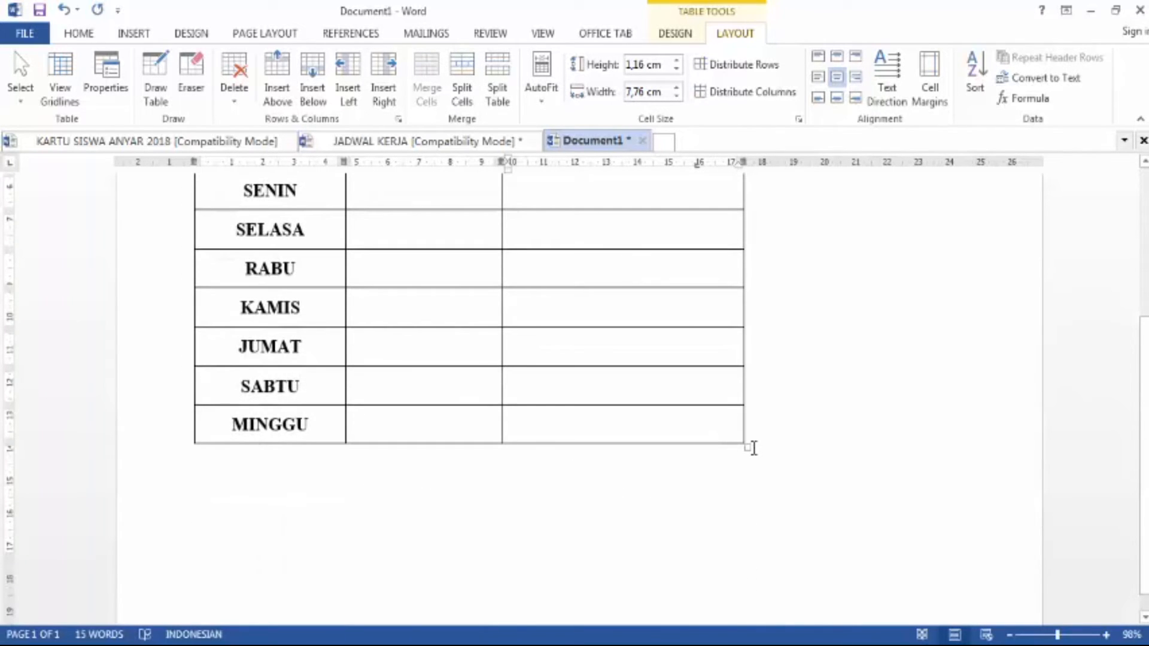
pyautogui.moveTo(748, 447); pyautogui.dragTo(969, 525)
pyautogui.scroll(5, 670, 429)
pyautogui.scroll(-2, 557, 355)
pyautogui.scroll(-3, 557, 354)
pyautogui.scroll(3, 530, 313)
# Enter the working hours 07.00 – 15.00 for SENIN in the JAM column
pyautogui.click(529, 313)
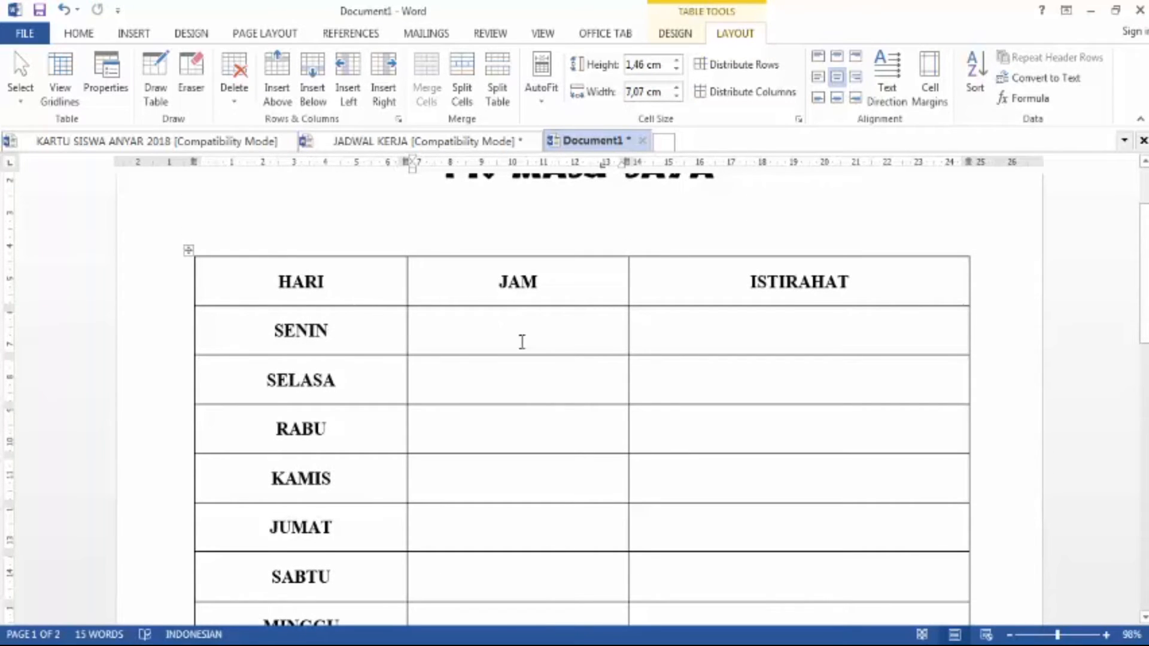
pyautogui.write('07.00')
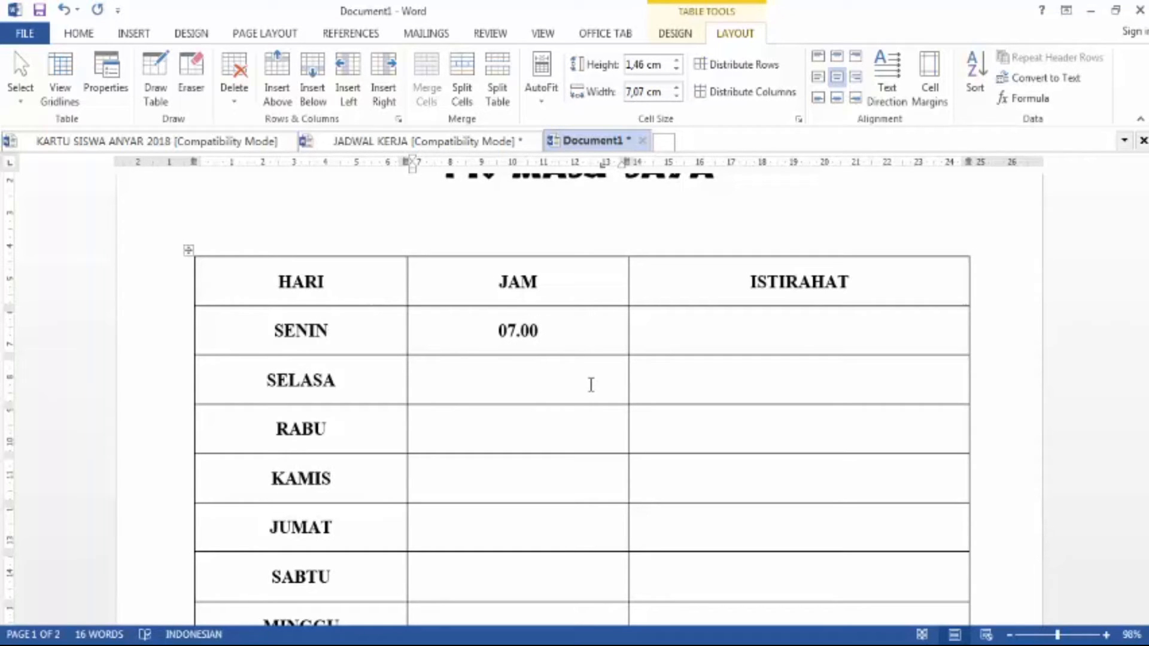
pyautogui.write(' -')
pyautogui.write(' 15.00')
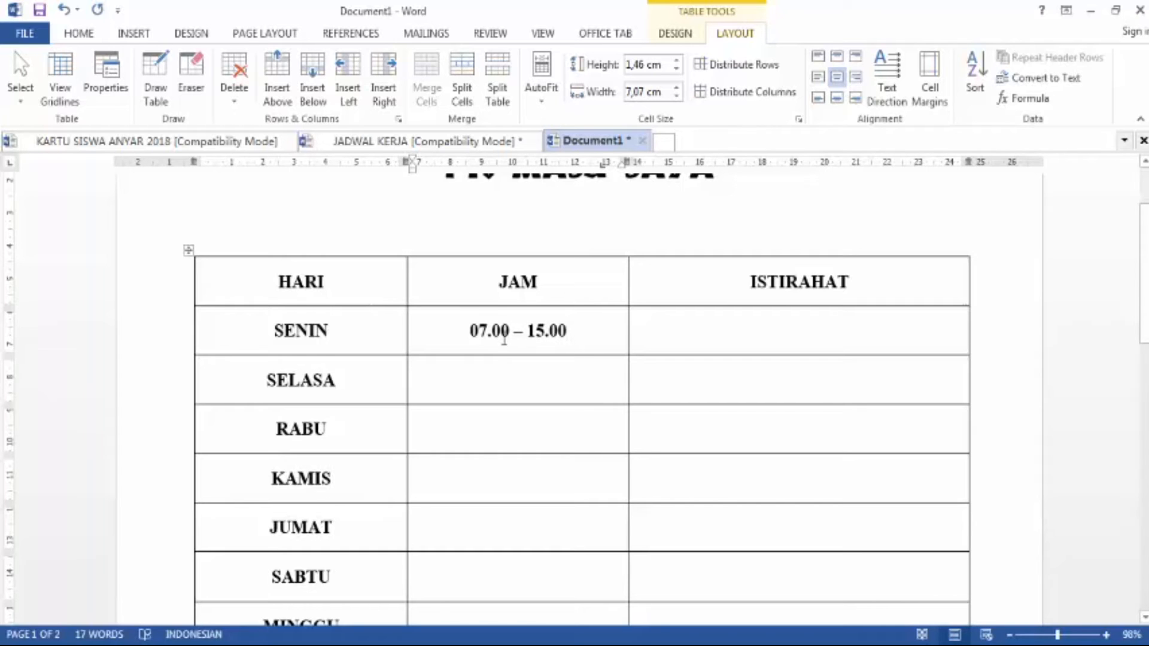
# Copy SENIN's working hours into the JAM cells of SELASA, RABU, KAMIS and JUMAT
pyautogui.scroll(-4, 469, 359)
pyautogui.scroll(1, 588, 252)
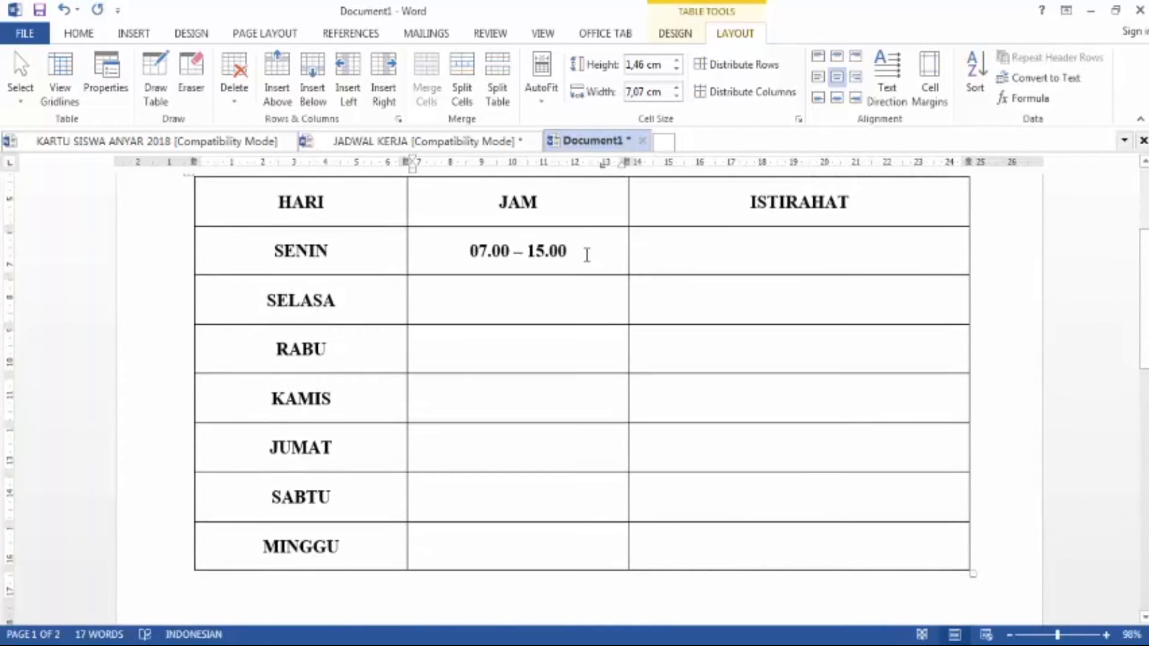
pyautogui.moveTo(570, 252); pyautogui.dragTo(456, 252)
pyautogui.hotkey('ctrl', 'c')
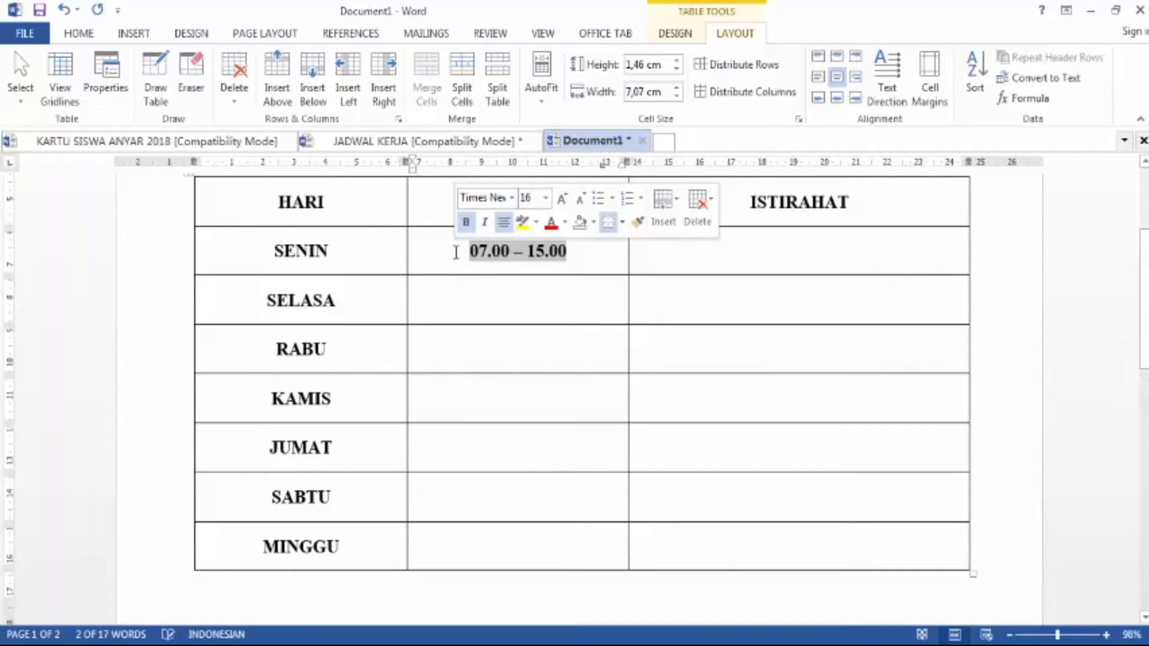
pyautogui.click(518, 301)
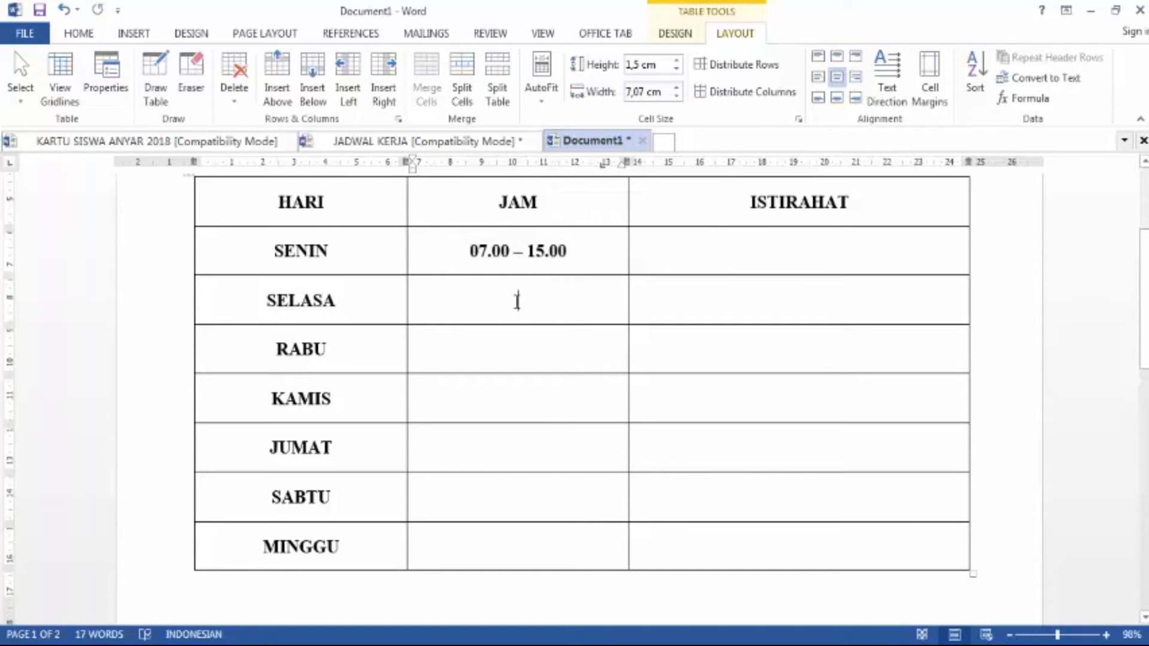
pyautogui.hotkey('ctrl', 'v')
pyautogui.click(517, 353)
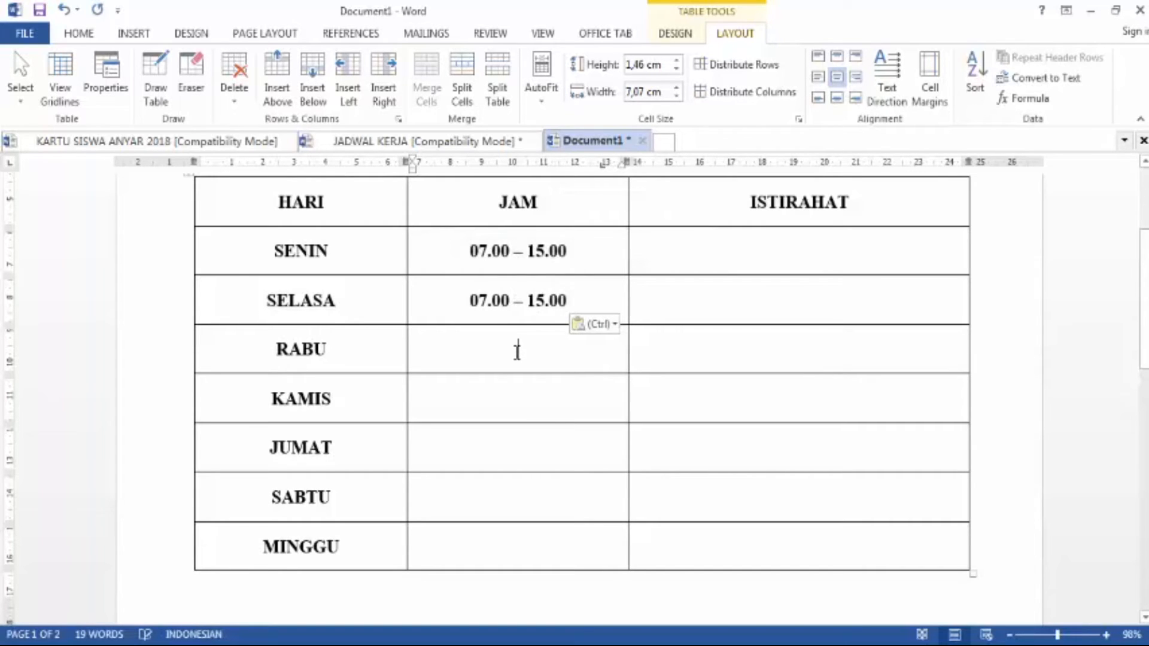
pyautogui.hotkey('ctrl', 'v')
pyautogui.click(520, 396)
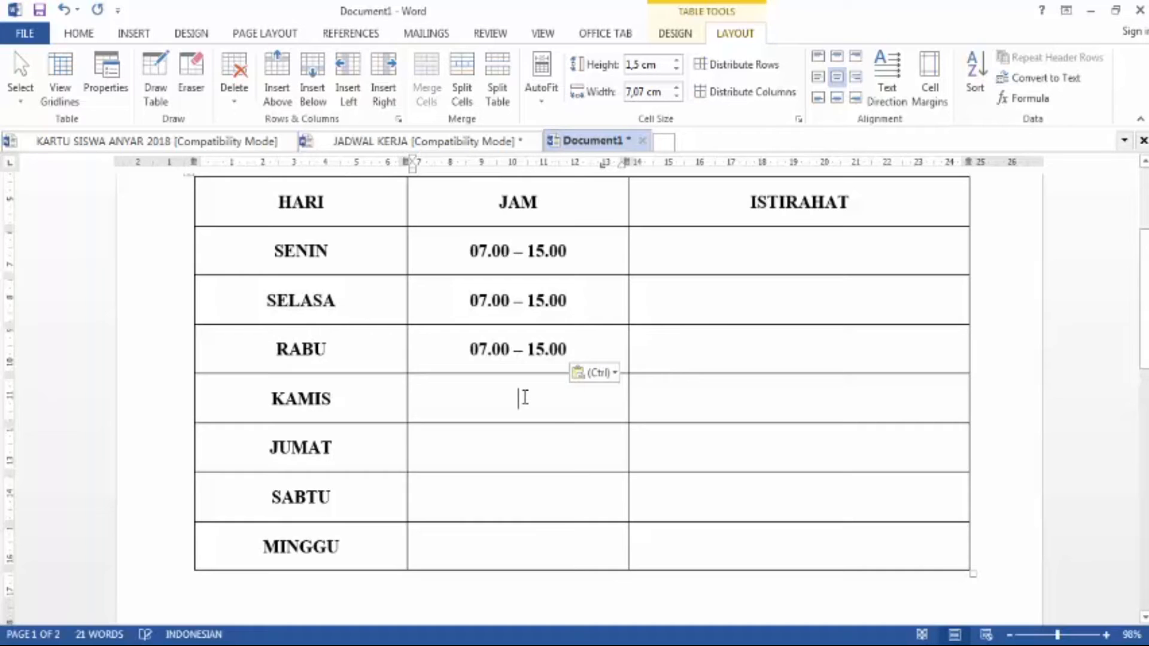
pyautogui.hotkey('ctrl', 'v')
pyautogui.click(528, 449)
pyautogui.hotkey('ctrl', 'v')
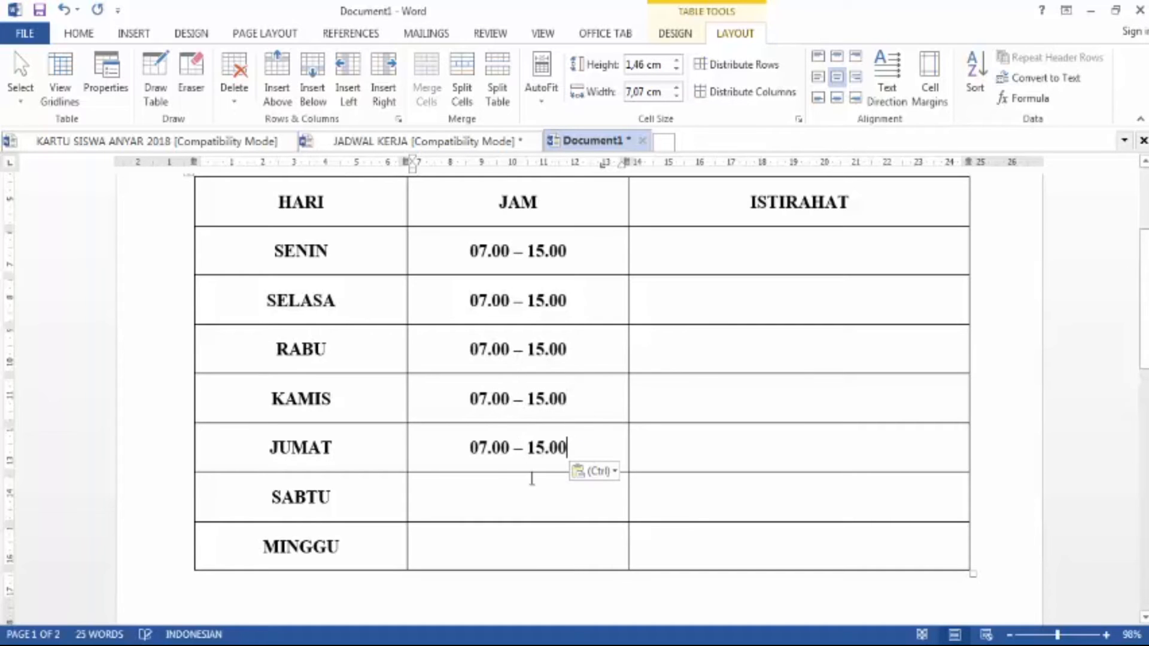
# Copy JUMAT's working hours into the JAM cell of SABTU, keeping the source formatting
pyautogui.click(532, 503)
pyautogui.rightClick(524, 496)
pyautogui.press('Escape')
pyautogui.moveTo(572, 445); pyautogui.dragTo(458, 446)
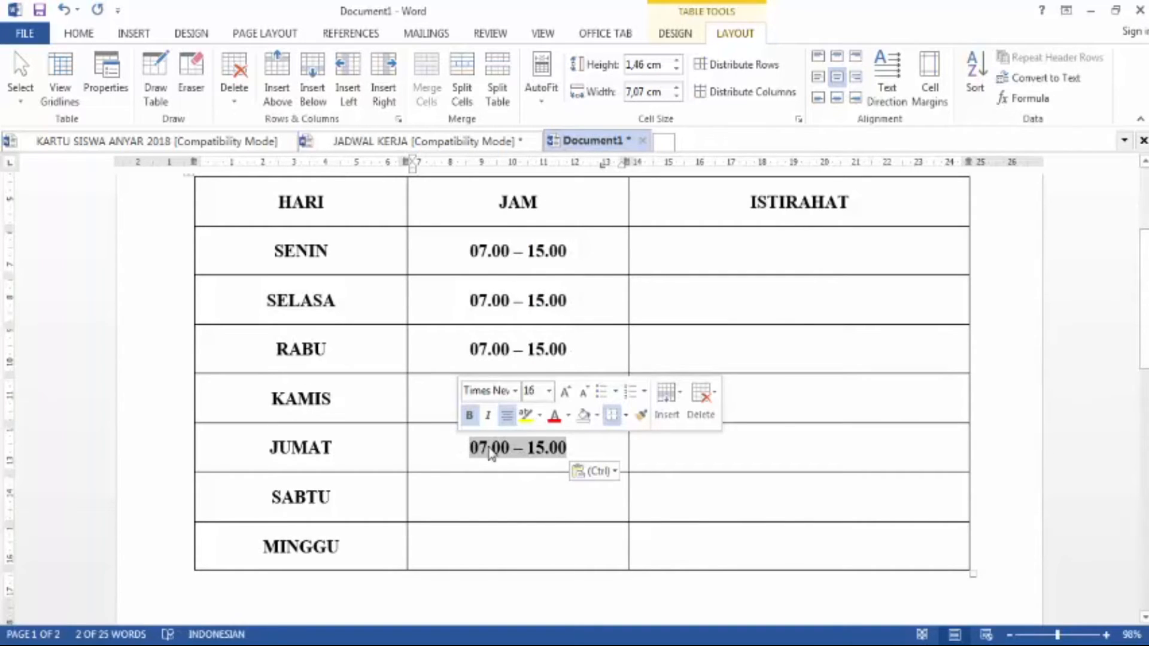
pyautogui.rightClick(519, 456)
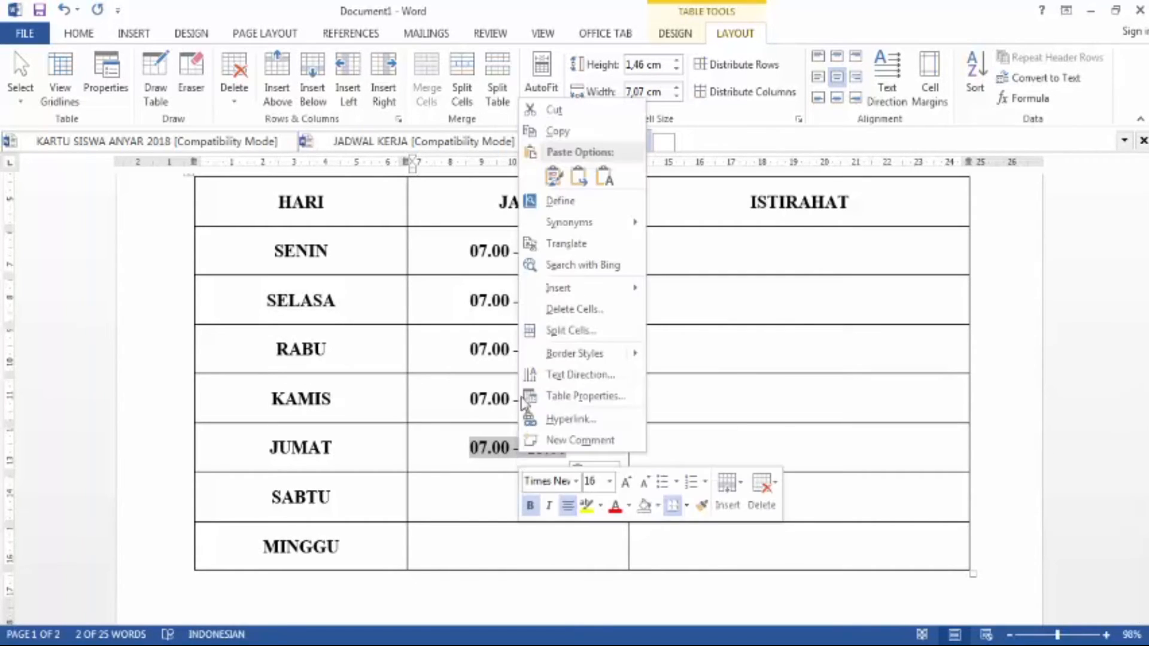
pyautogui.click(567, 137)
pyautogui.click(534, 498)
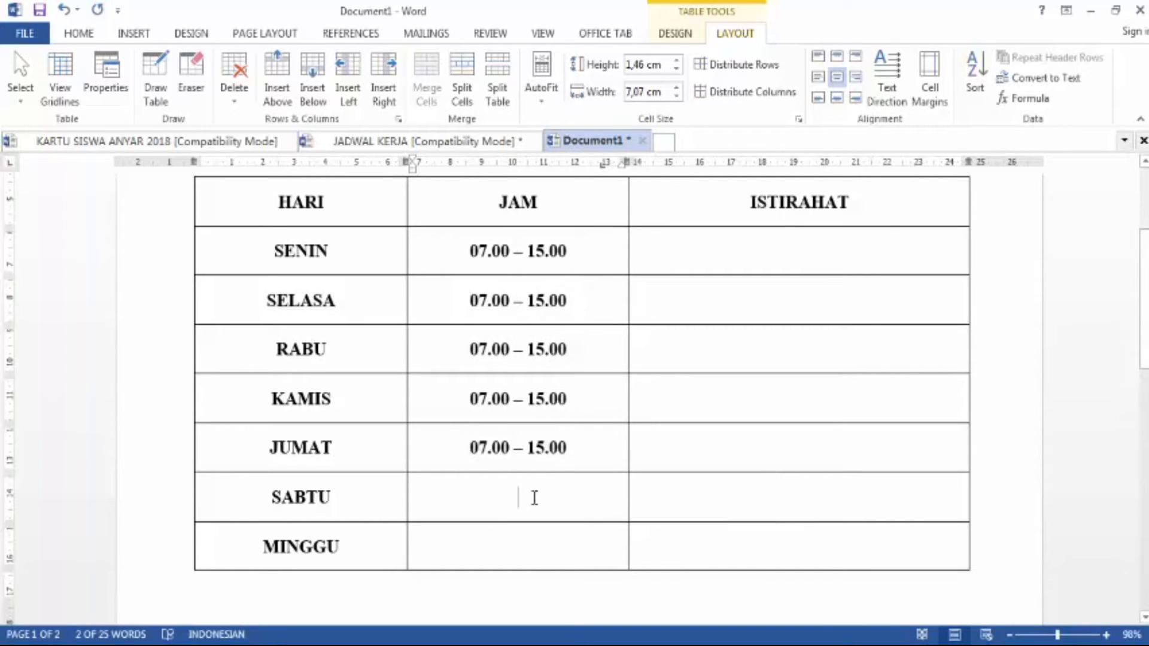
pyautogui.rightClick(535, 498)
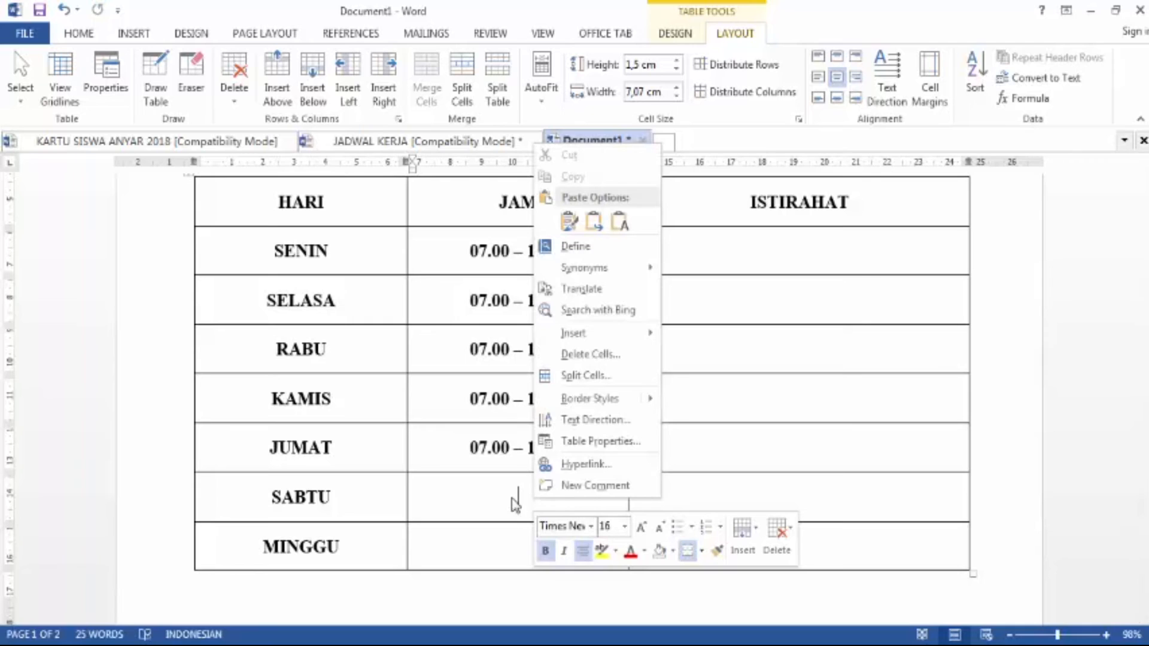
pyautogui.click(570, 223)
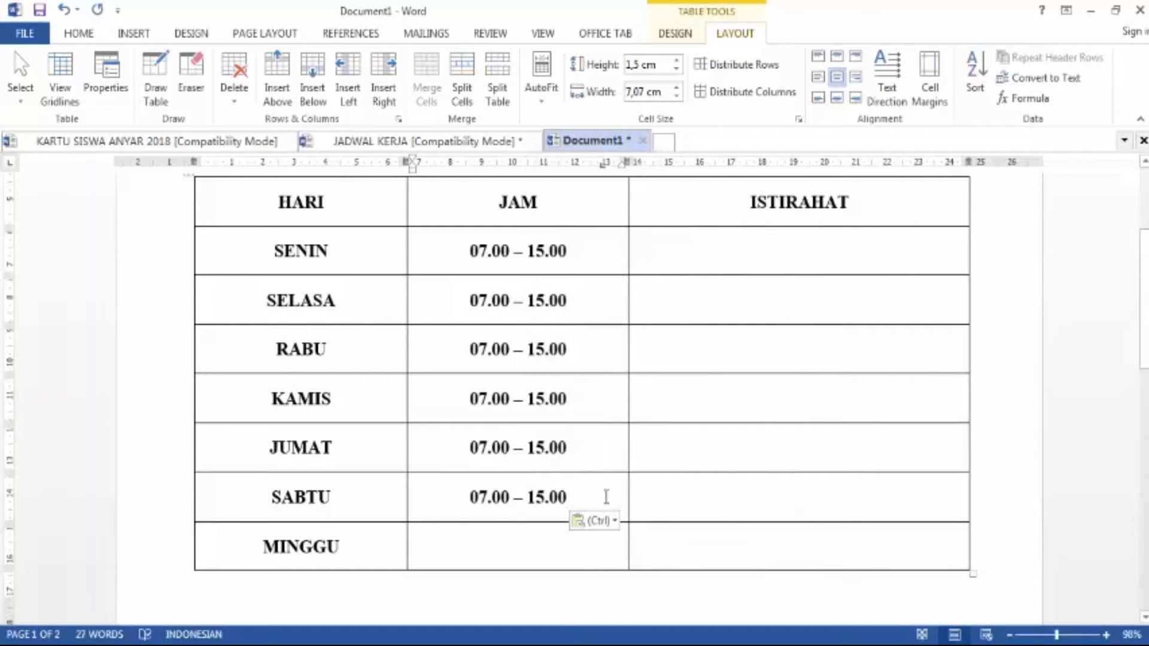
# Fill the JAM cell of MINGGU with the same working hours as SABTU
pyautogui.scroll(-2, 538, 483)
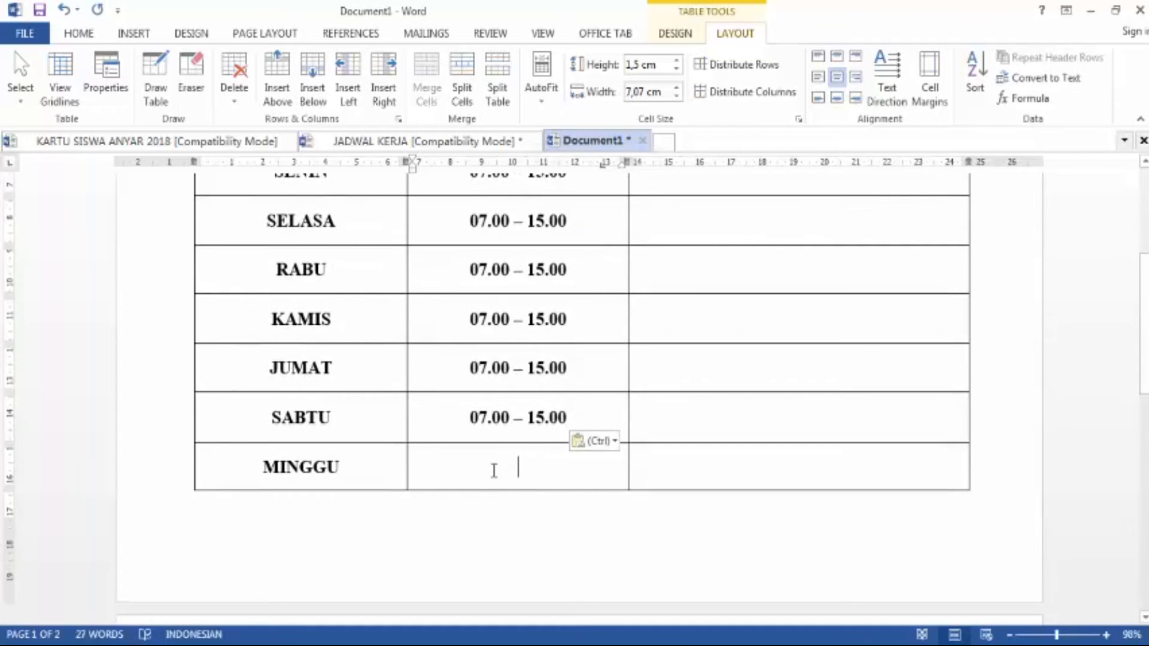
pyautogui.moveTo(565, 417); pyautogui.dragTo(470, 417)
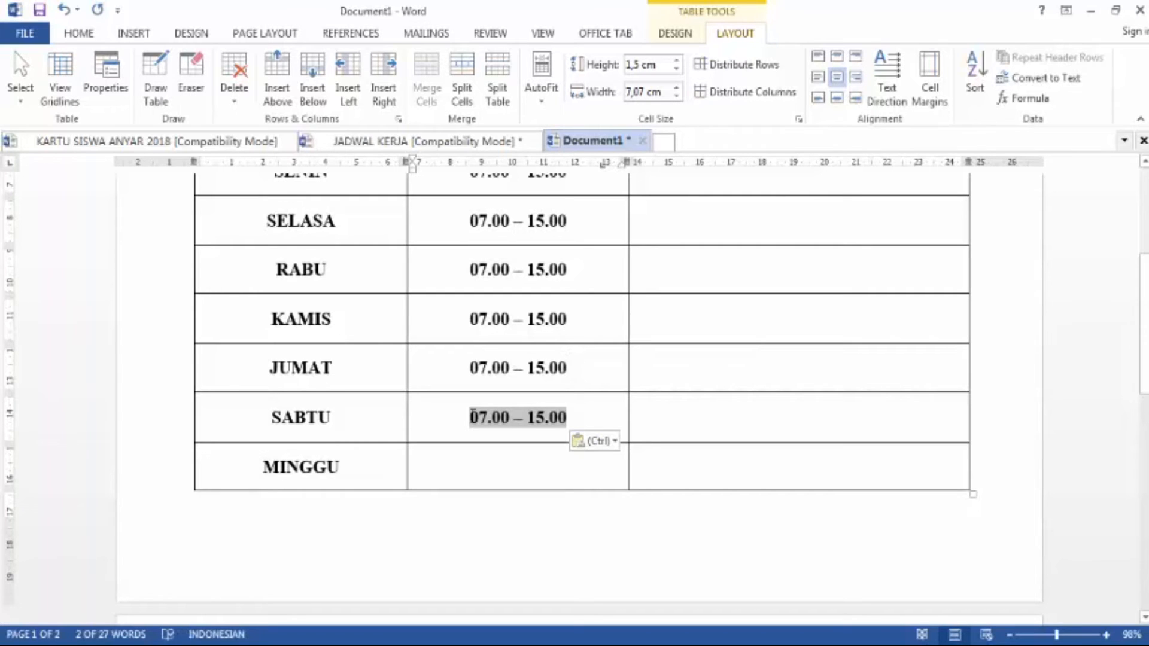
pyautogui.click(520, 466)
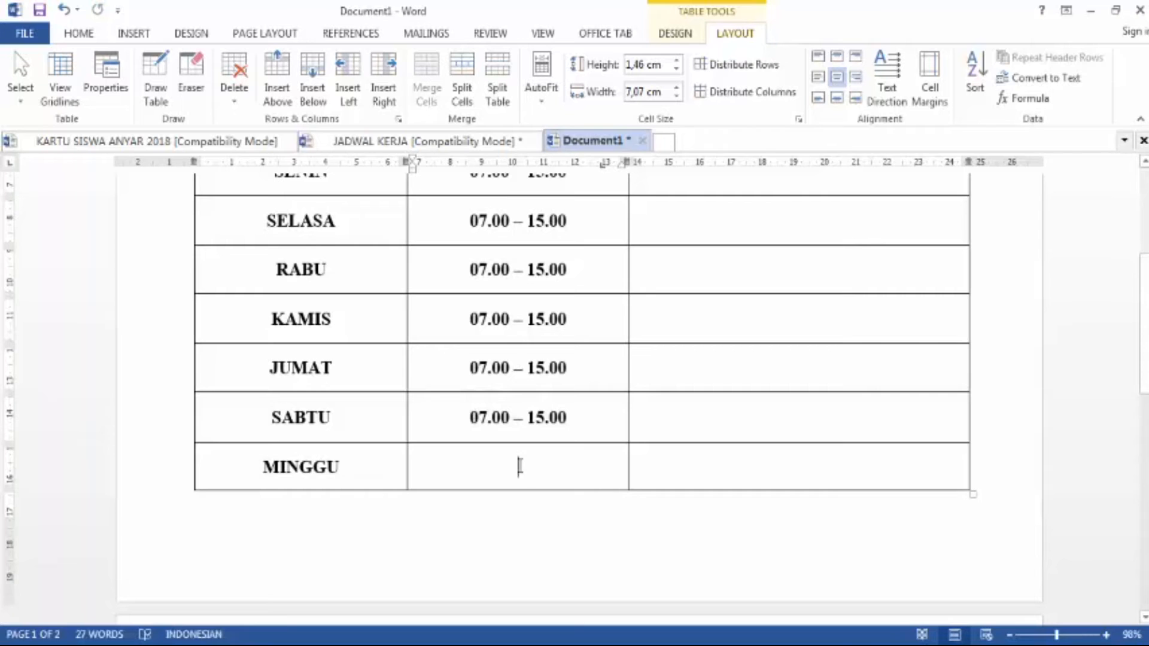
pyautogui.hotkey('ctrl', 'v')
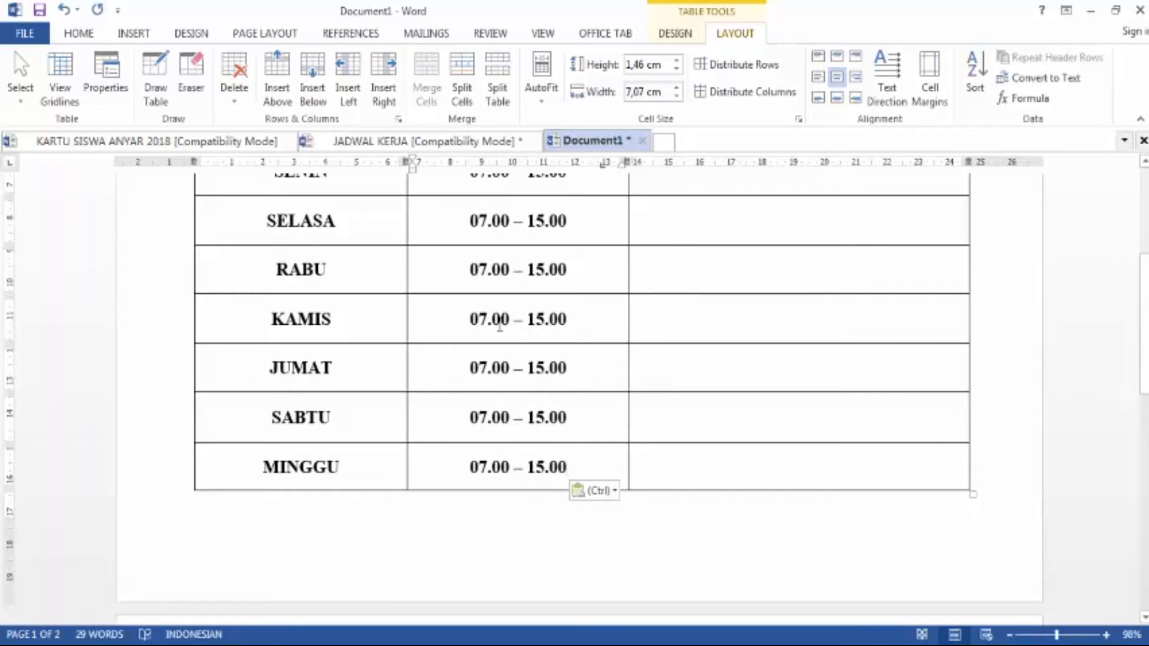
# Enter the break time 12.00 – 13.00 for SENIN in the ISTIRAHAT column
pyautogui.scroll(4, 582, 385)
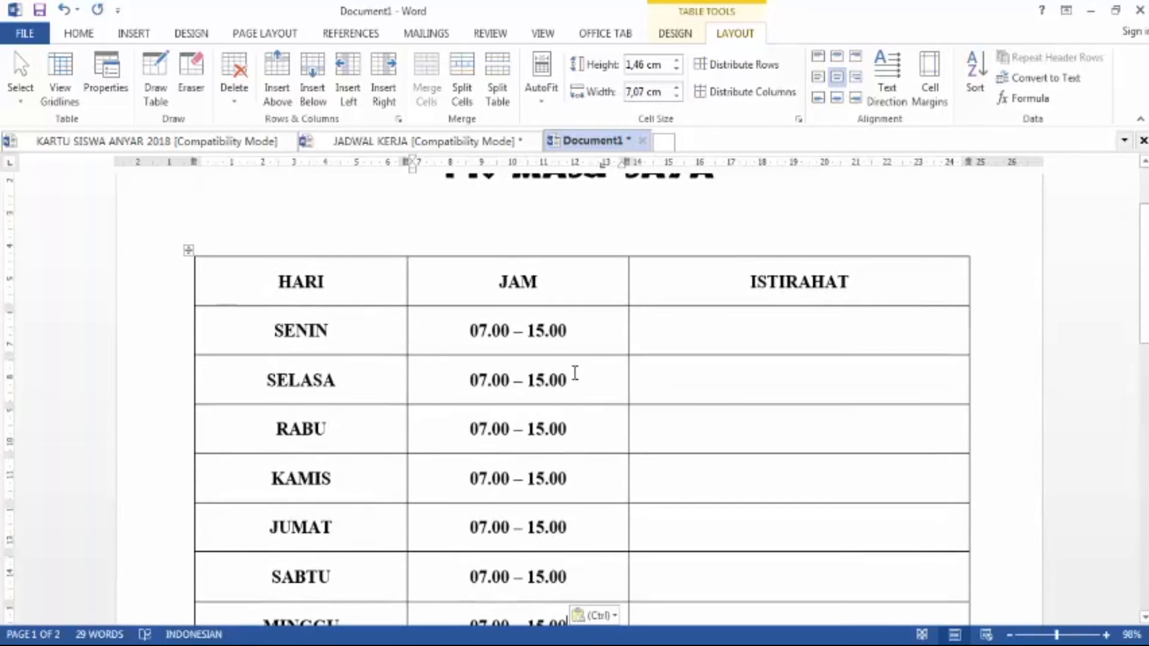
pyautogui.scroll(-2, 575, 374)
pyautogui.scroll(1, 710, 297)
pyautogui.click(785, 288)
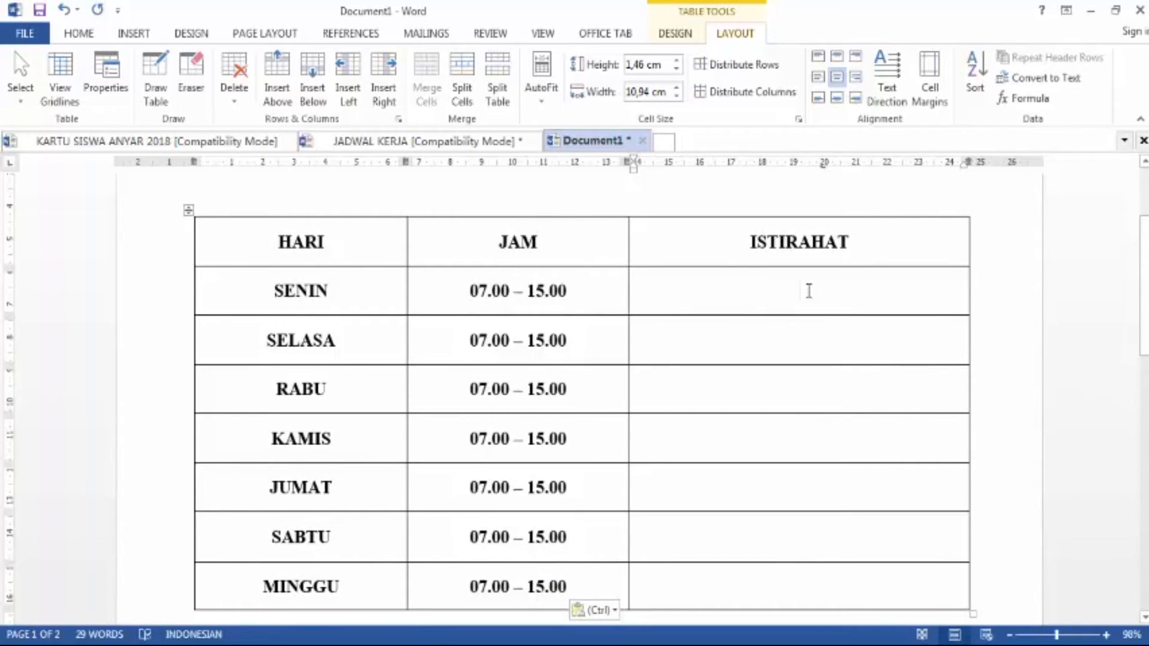
pyautogui.write('11')
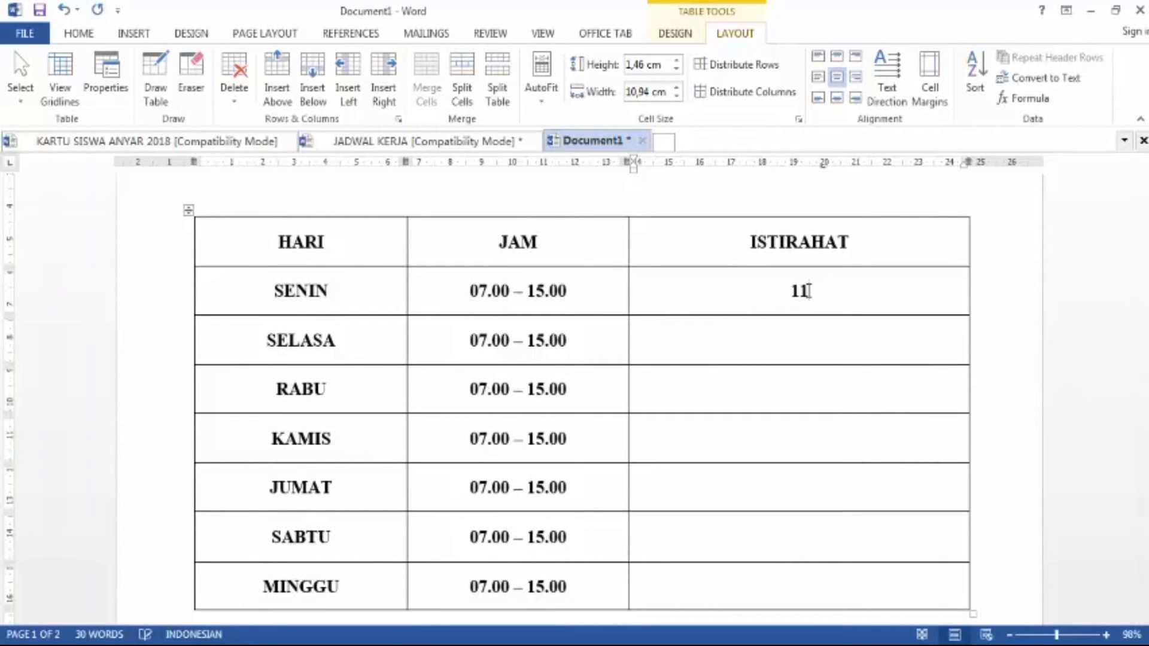
pyautogui.press('BackSpace')
pyautogui.write('2')
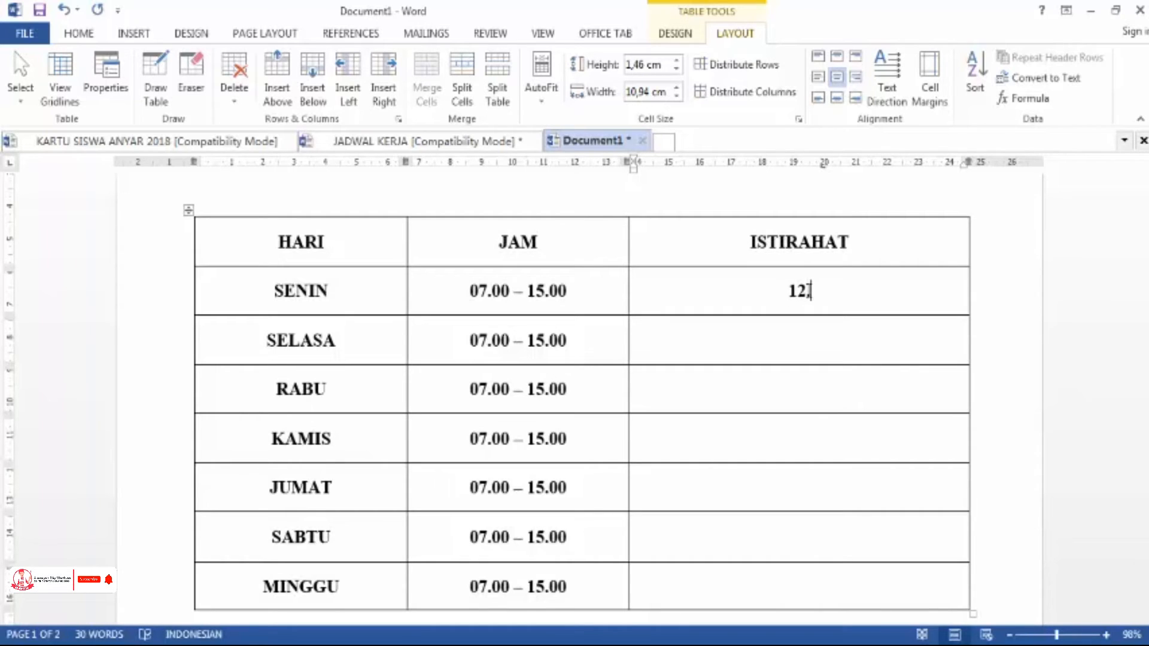
pyautogui.write('.00 – 13. - 13.')
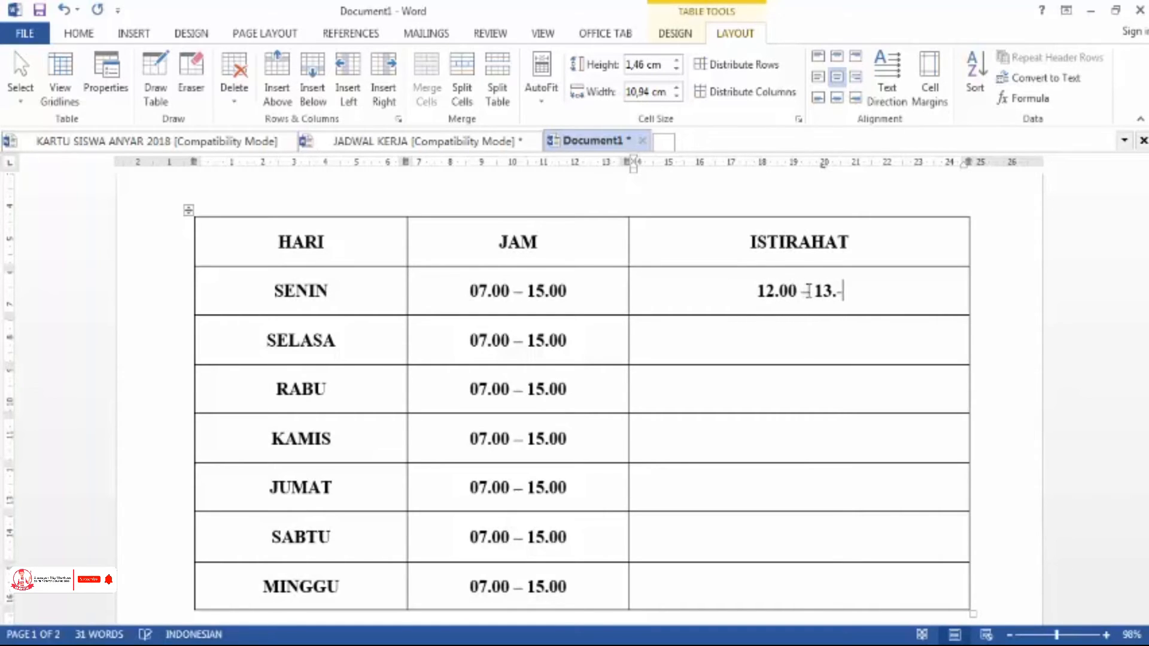
pyautogui.write('-')
pyautogui.press('BackSpace')
pyautogui.write('00')
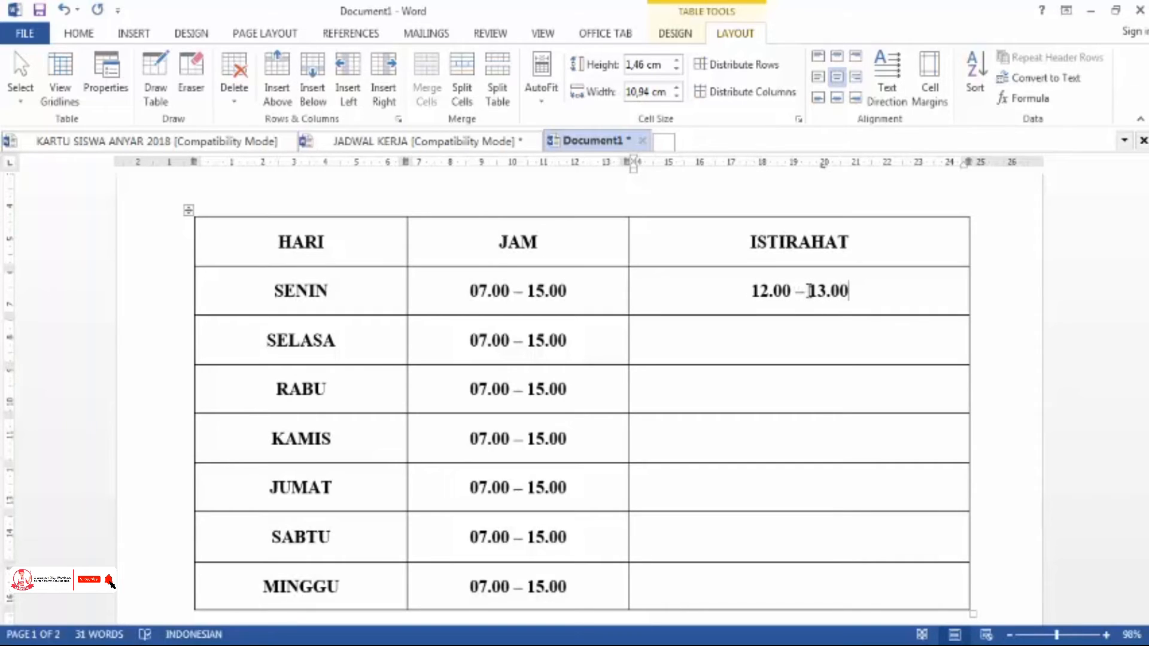
# Copy SENIN's break time into the ISTIRAHAT cells of SELASA, RABU and KAMIS
pyautogui.moveTo(851, 291); pyautogui.dragTo(738, 292)
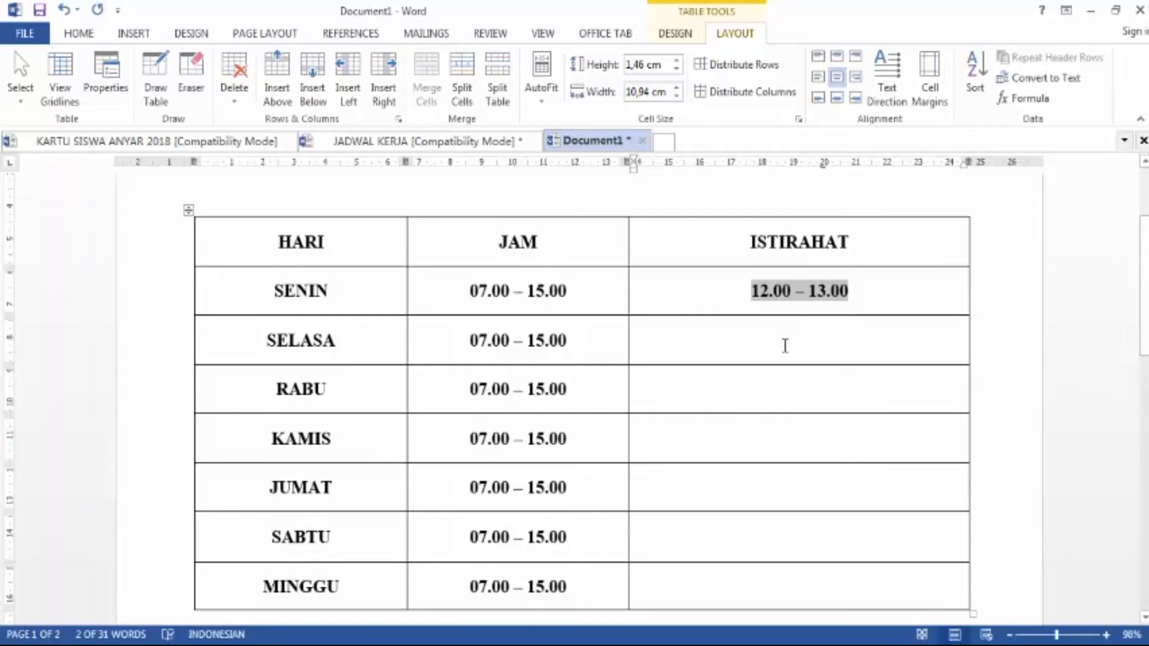
pyautogui.hotkey('ctrl', 'c')
pyautogui.click(785, 346)
pyautogui.hotkey('ctrl', 'v')
pyautogui.click(787, 392)
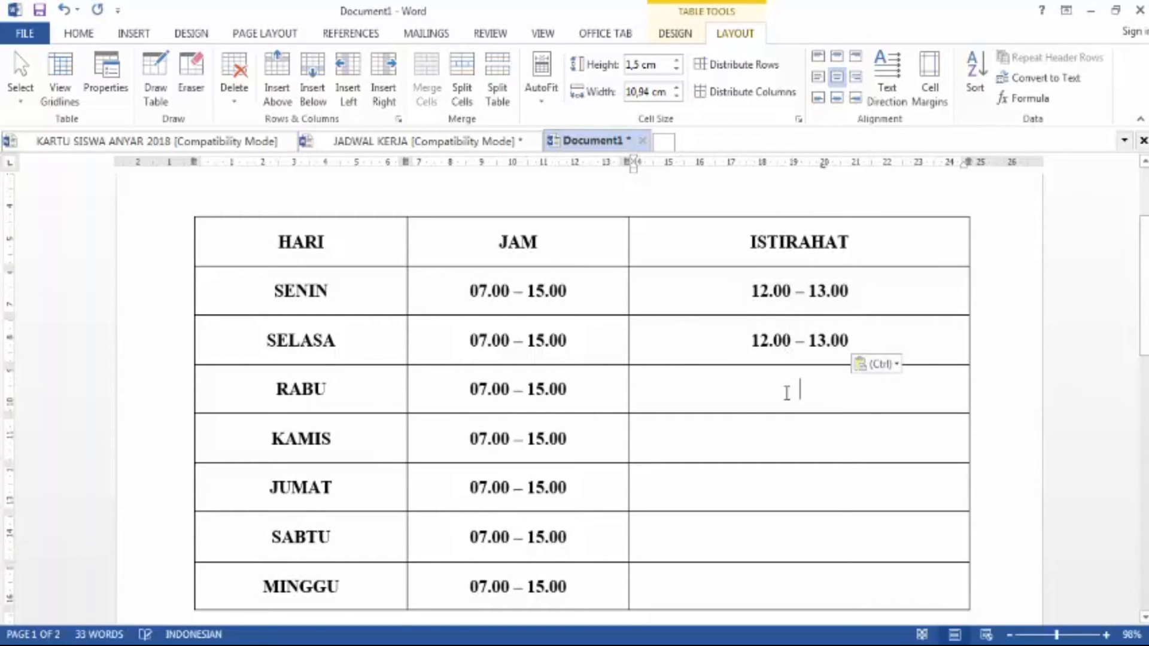
pyautogui.hotkey('ctrl', 'v')
pyautogui.click(790, 438)
pyautogui.hotkey('ctrl', 'v')
# Fill the ISTIRAHAT cells of JUMAT, SABTU and MINGGU with the same copied break time
pyautogui.click(810, 490)
pyautogui.click(810, 490)
pyautogui.hotkey('ctrl', 'v')
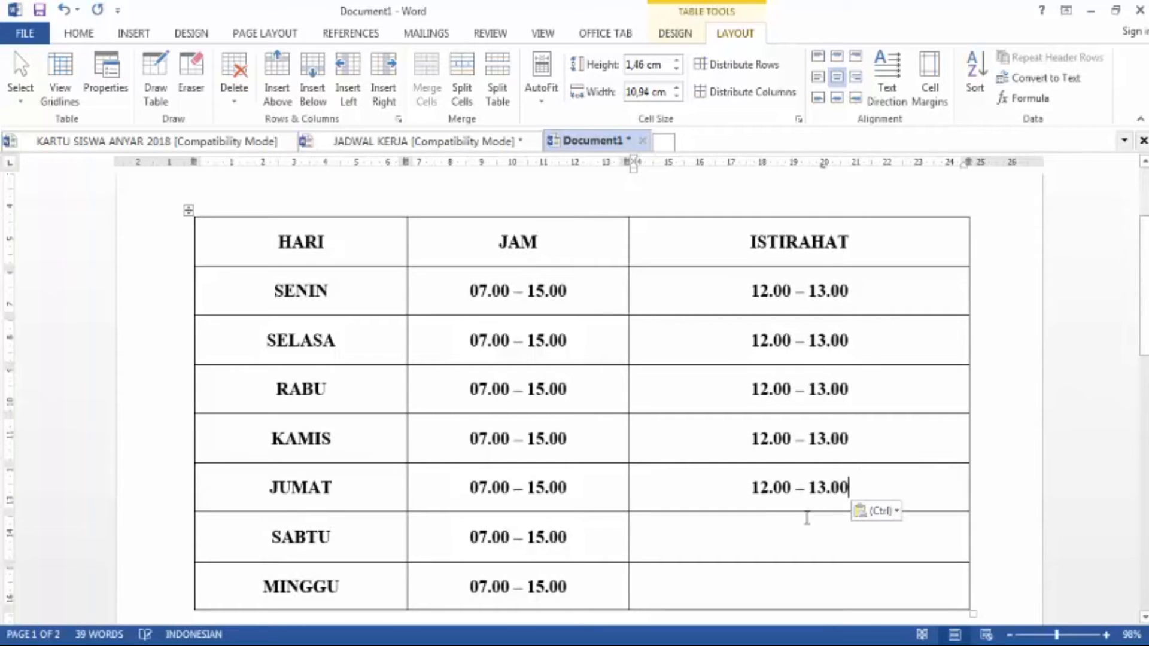
pyautogui.click(803, 529)
pyautogui.hotkey('ctrl', 'v')
pyautogui.click(802, 593)
pyautogui.hotkey('ctrl', 'v')
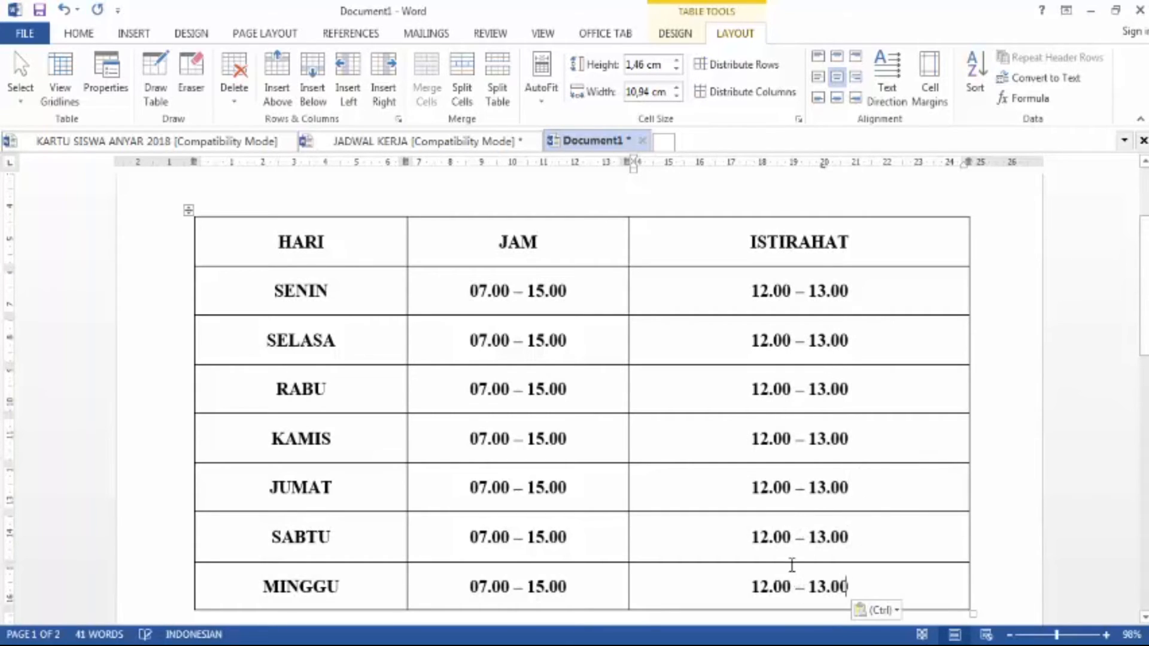
# Change the start of SABTU's break to 11.30 in the ISTIRAHAT column
pyautogui.click(766, 536)
pyautogui.press('BackSpace')
pyautogui.write('1')
pyautogui.press('BackSpace')
pyautogui.write('3')
# Compare the new schedule with the JADWAL KERJA reference document, examining the place, date and signature block below its table
pyautogui.scroll(-2, 847, 482)
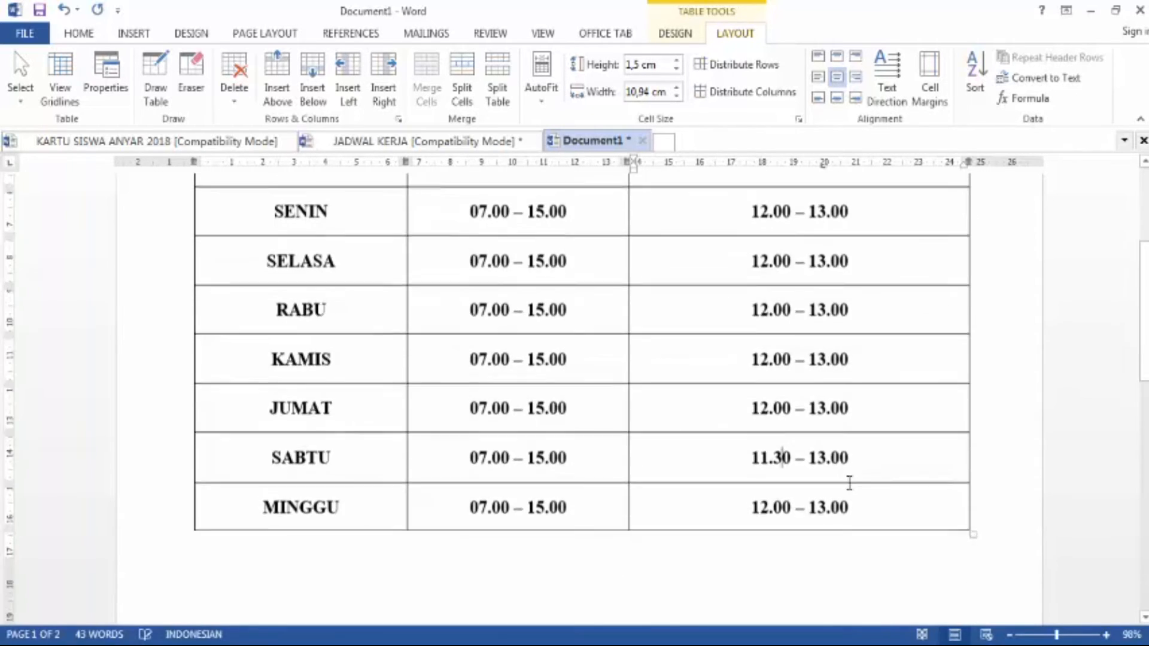
pyautogui.scroll(-2, 831, 442)
pyautogui.scroll(-2, 826, 401)
pyautogui.scroll(1, 844, 394)
pyautogui.scroll(6, 844, 395)
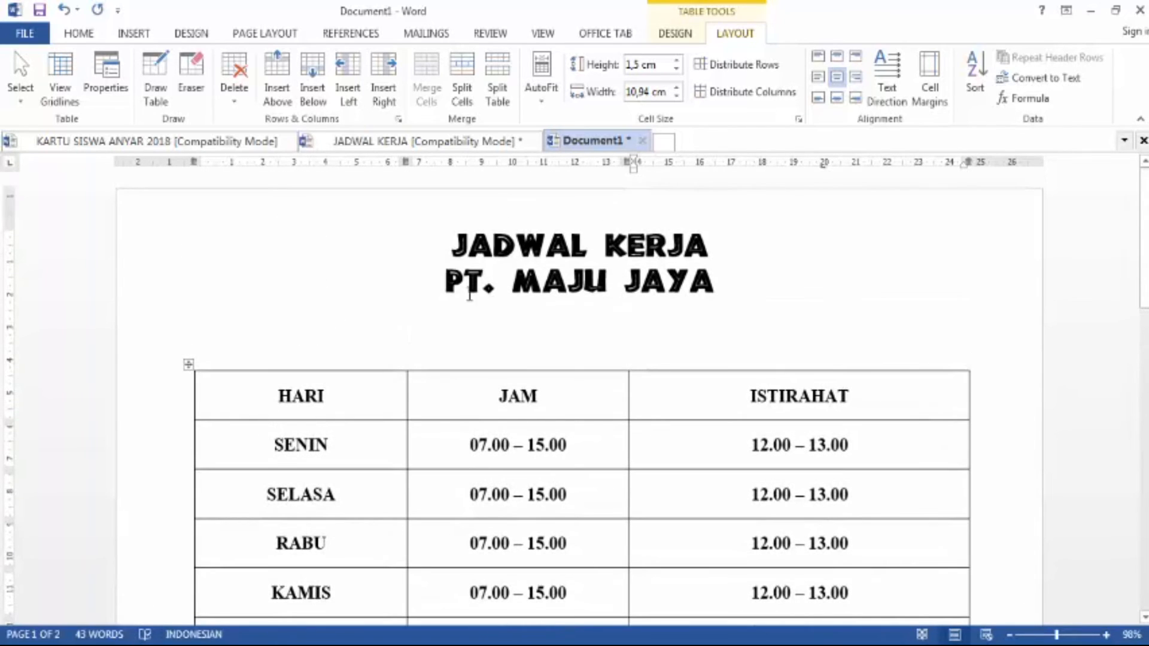
pyautogui.click(389, 143)
pyautogui.scroll(-8, 474, 300)
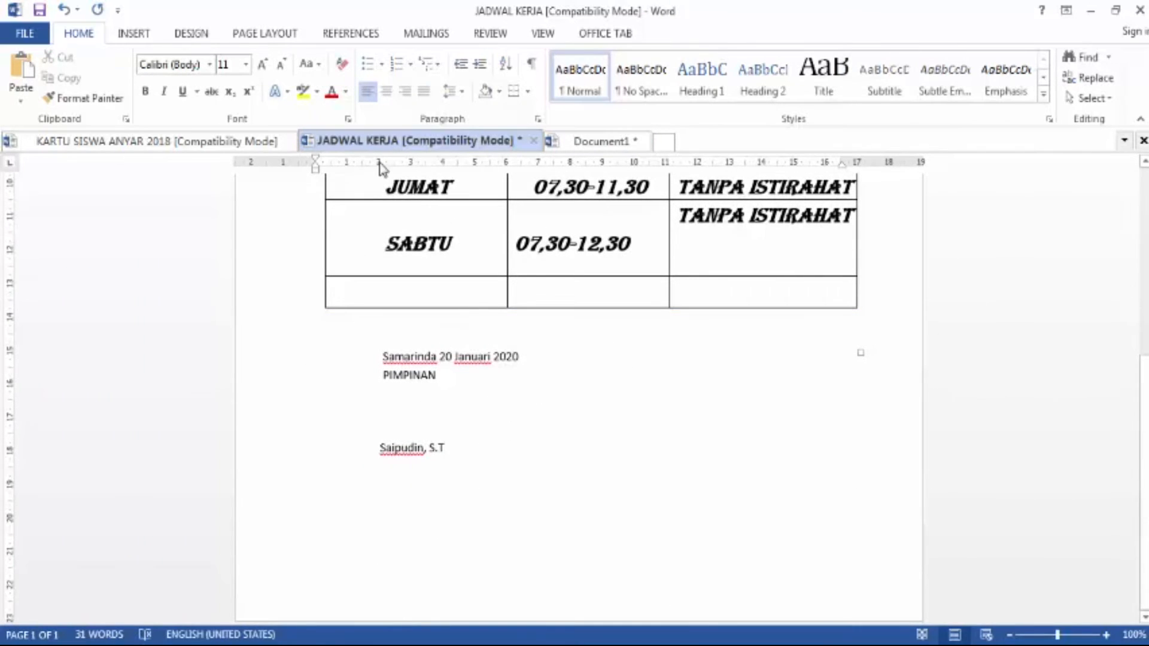
pyautogui.click(180, 142)
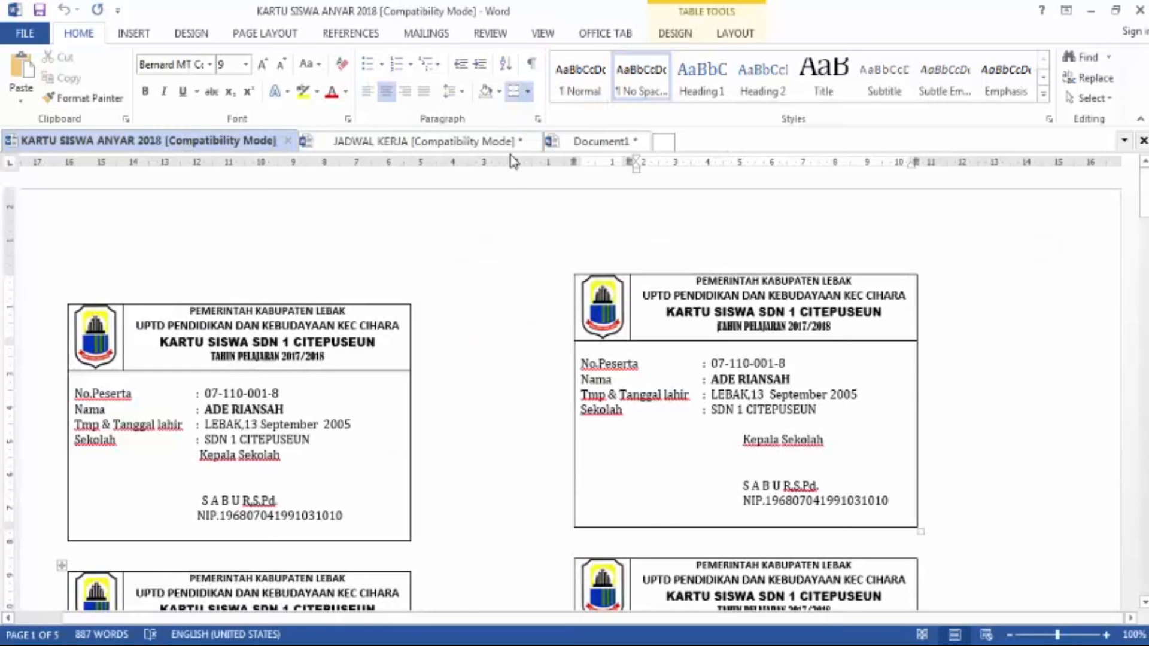
pyautogui.click(599, 142)
pyautogui.scroll(-5, 743, 542)
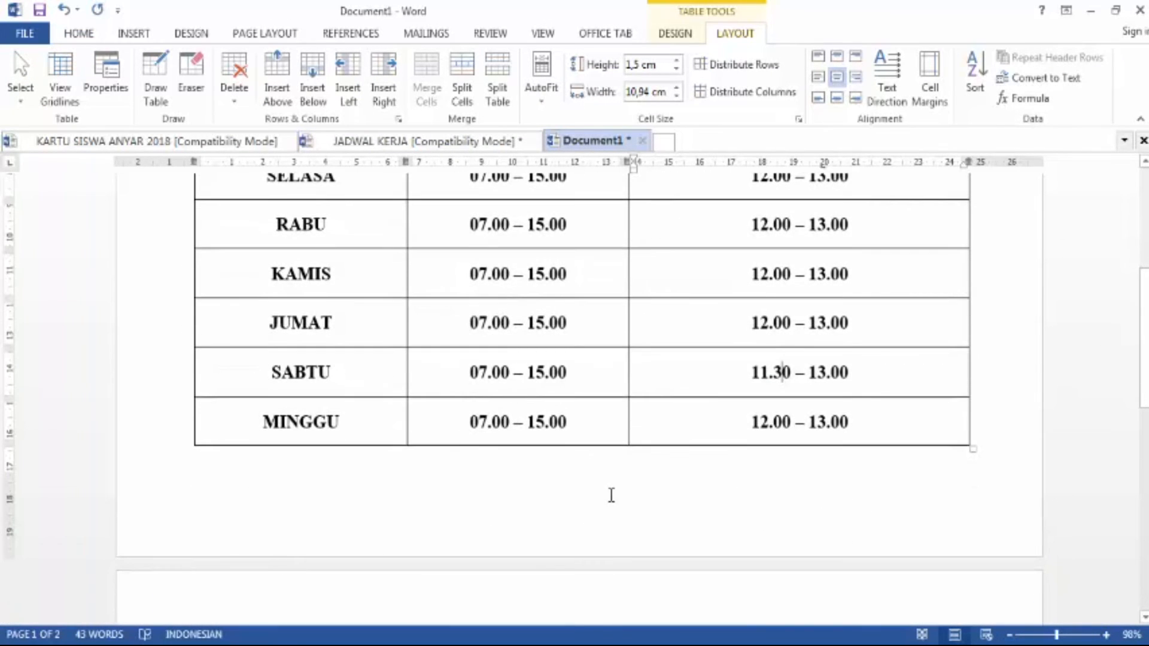
pyautogui.scroll(5, 906, 479)
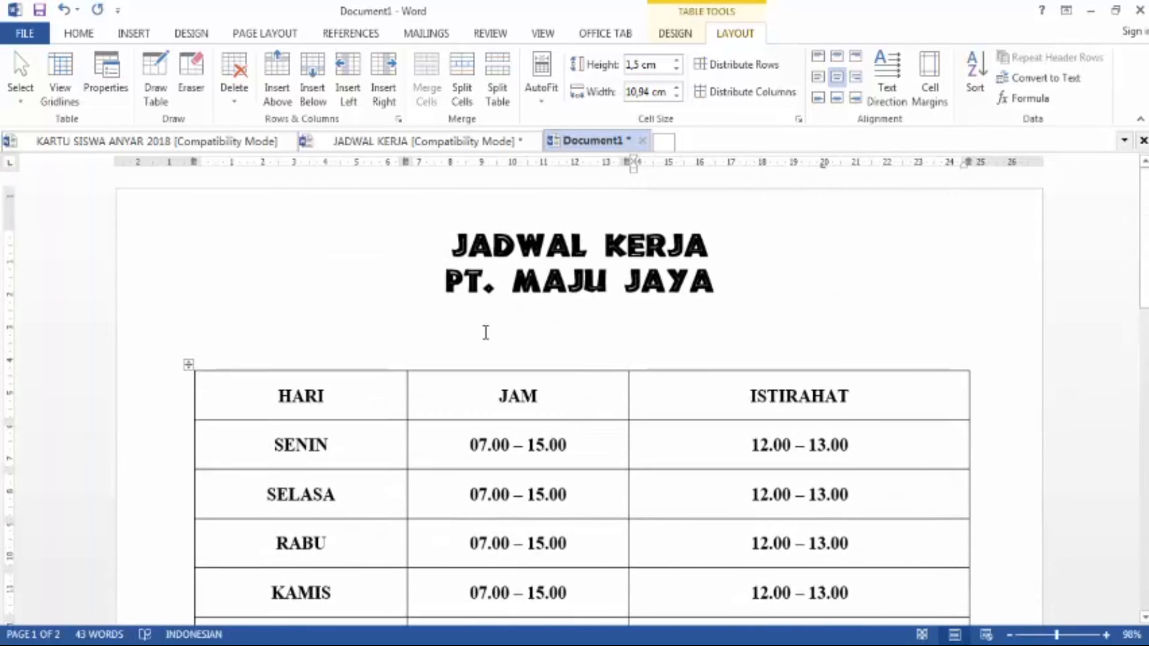
pyautogui.scroll(-5, 720, 444)
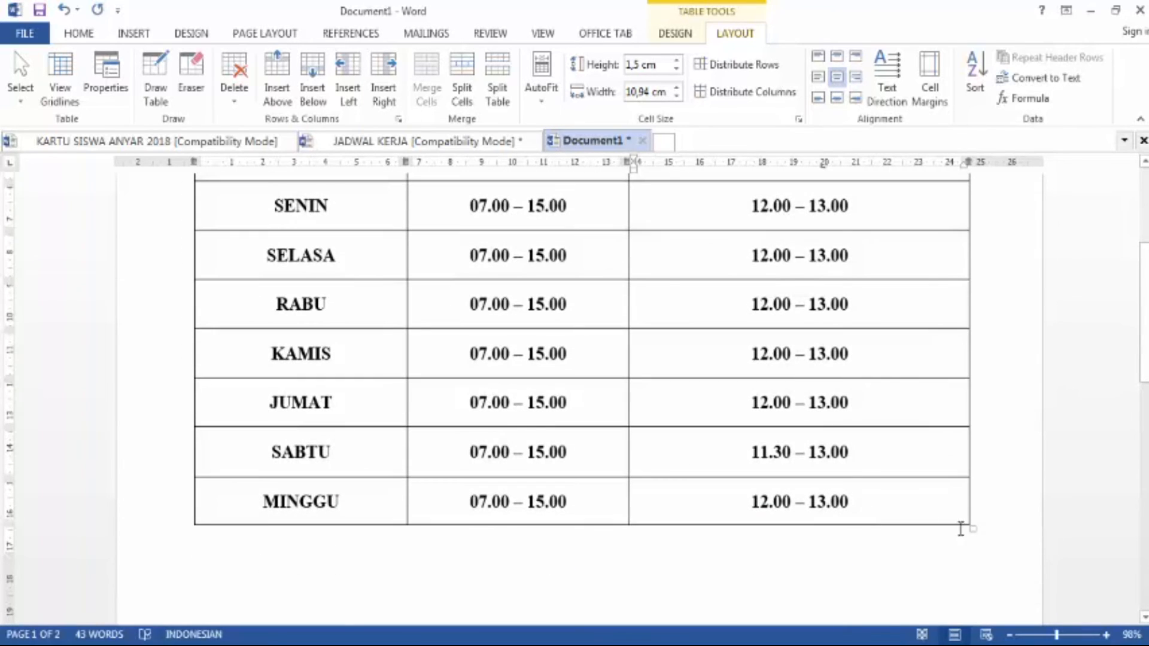
# Shrink the whole table vertically to rows about 0.9 cm high, making room for a signature block below it
pyautogui.moveTo(970, 529)
pyautogui.mouseDown()
pyautogui.moveTo(967, 367)
pyautogui.moveTo(966, 391)
pyautogui.mouseUp()
pyautogui.scroll(6, 967, 390)
pyautogui.scroll(-4, 940, 483)
pyautogui.click(584, 475)
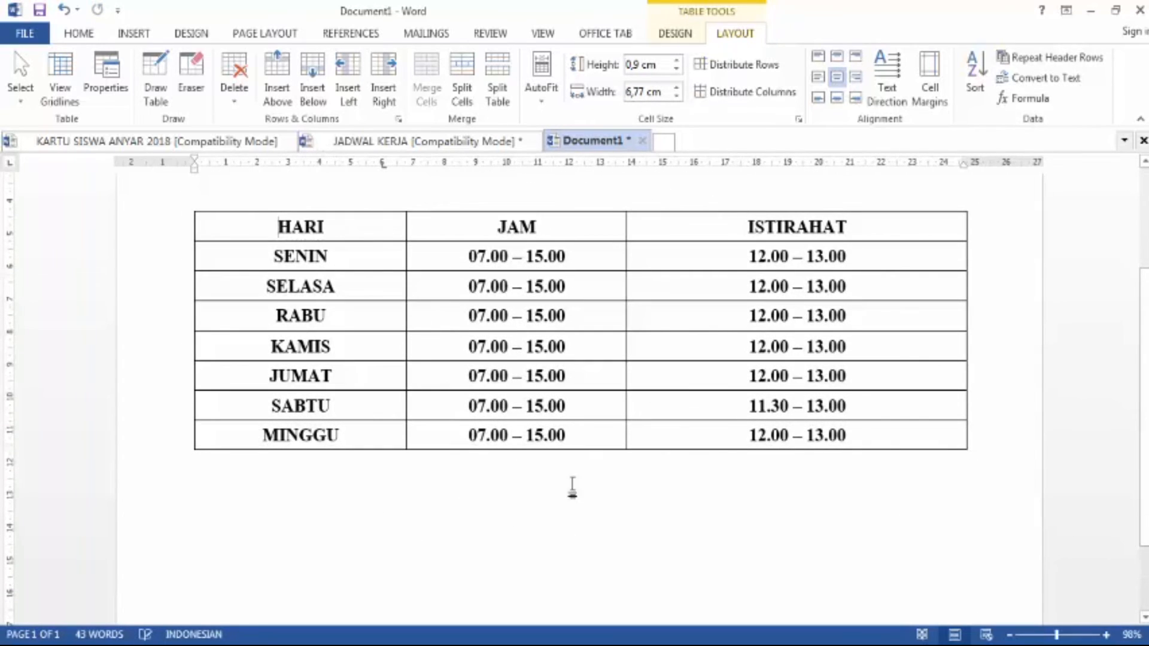
# Start a text line below the table and set its font to Times New Roman at size 16
pyautogui.doubleClick(333, 512)
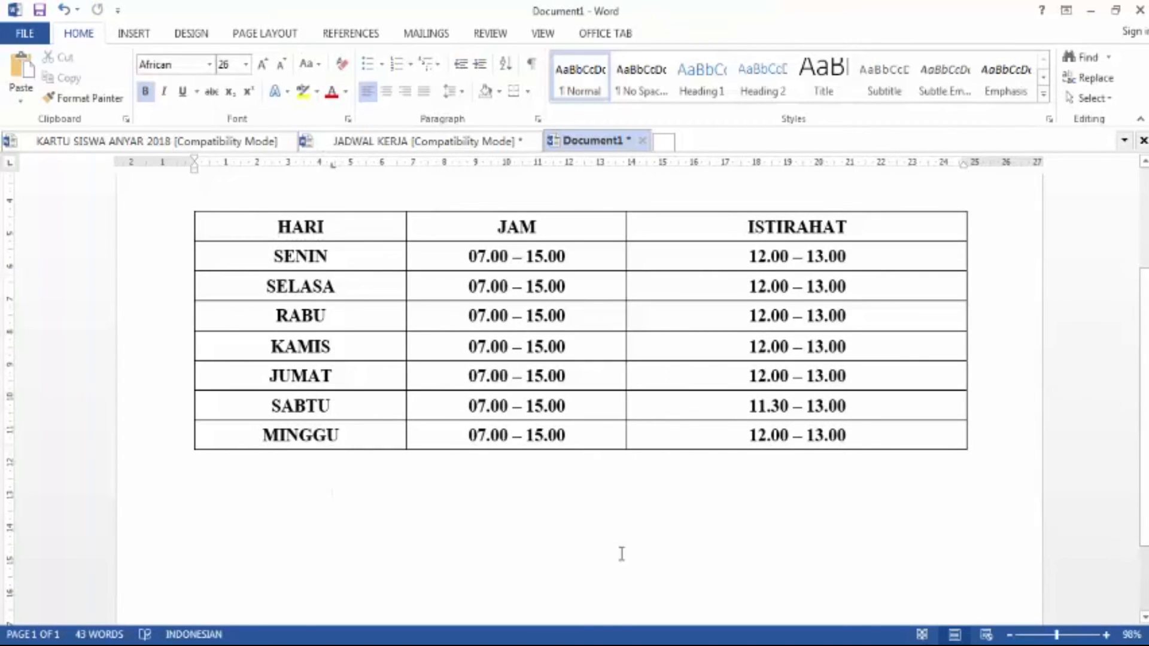
pyautogui.click(245, 64)
pyautogui.click(225, 186)
pyautogui.write('ka')
pyautogui.press('BackSpace')
pyautogui.press('BackSpace')
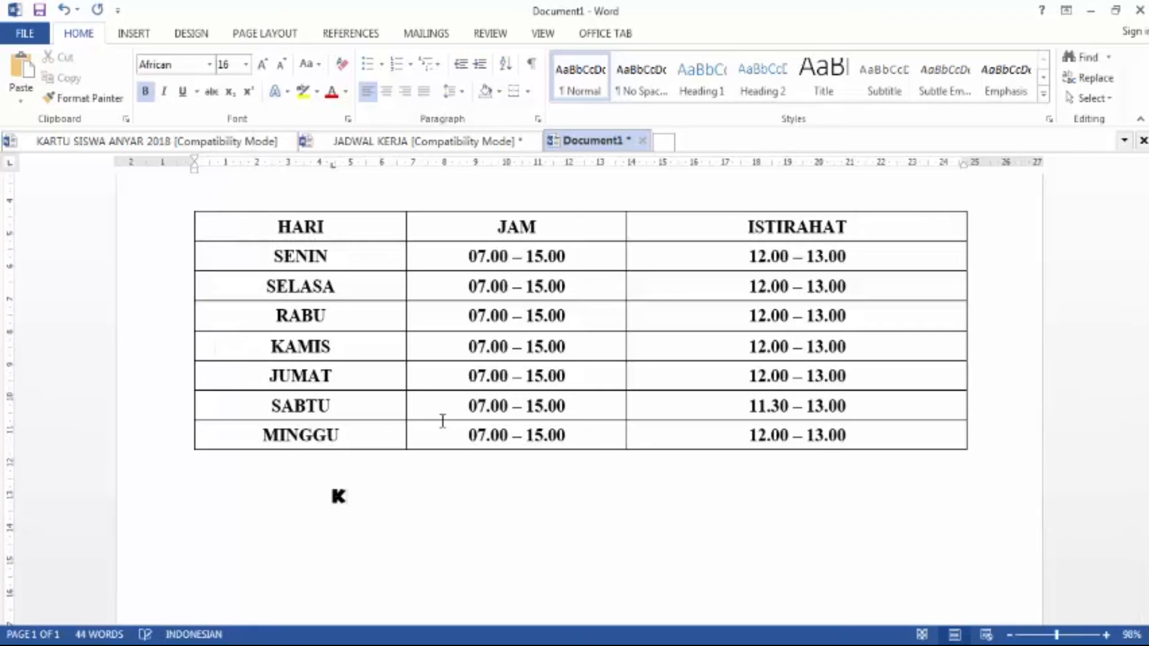
pyautogui.click(211, 65)
pyautogui.click(222, 173)
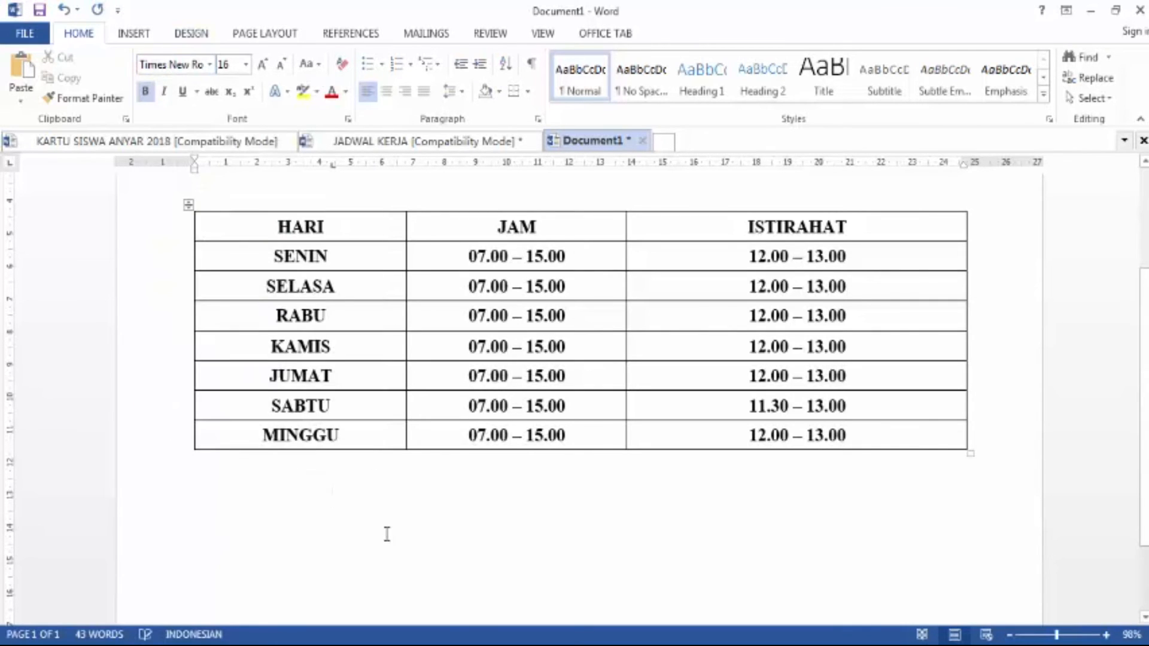
# Write the place "Kota Tangerang Selatan" on the line below the table
pyautogui.write('KOTA')
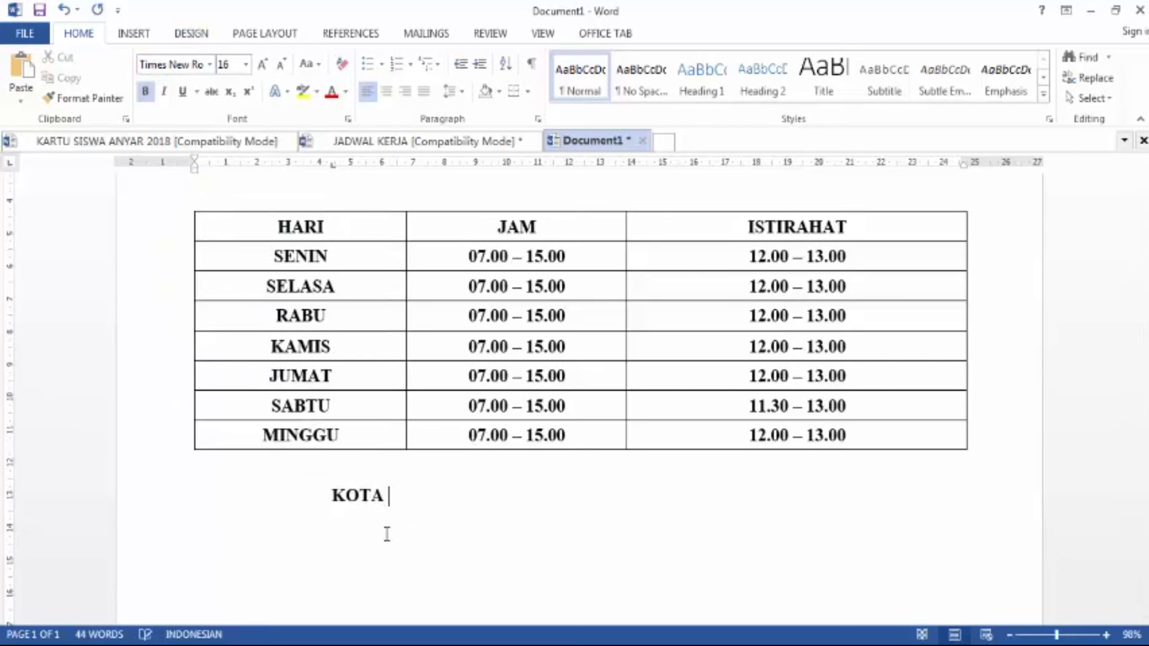
pyautogui.press('BackSpace')
pyautogui.press('BackSpace')
pyautogui.press('BackSpace')
pyautogui.write('Kota Tangerang ')
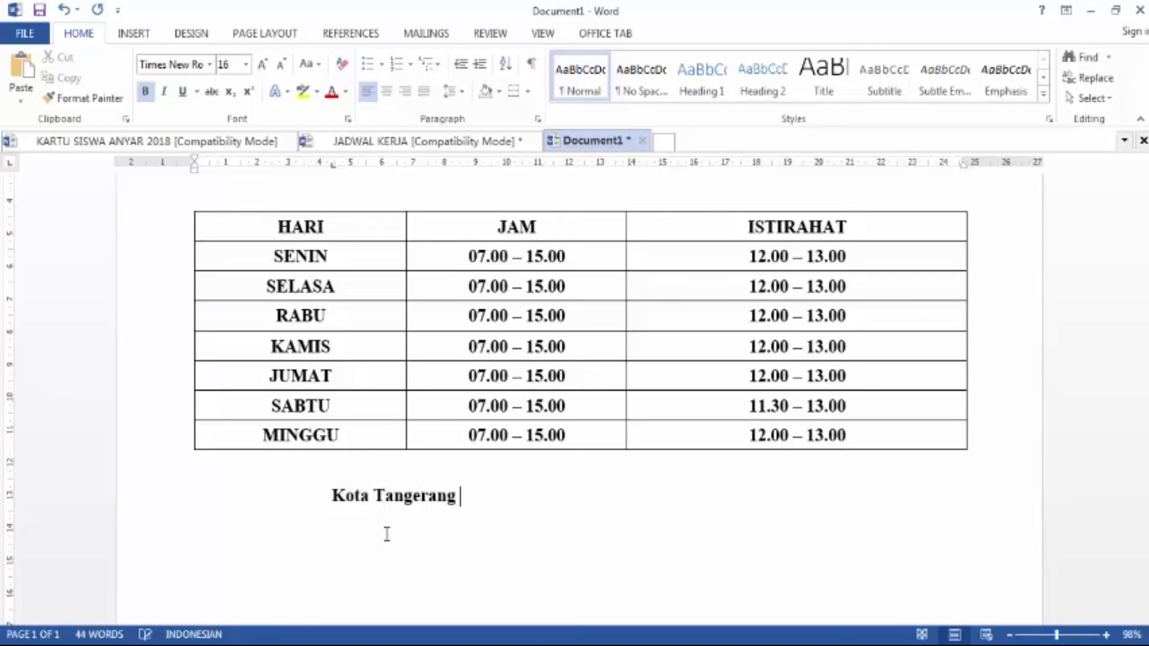
pyautogui.write('Selatan')
# Indent the place line with tab stops until it sits beneath the ISTIRAHAT column
pyautogui.click(328, 492)
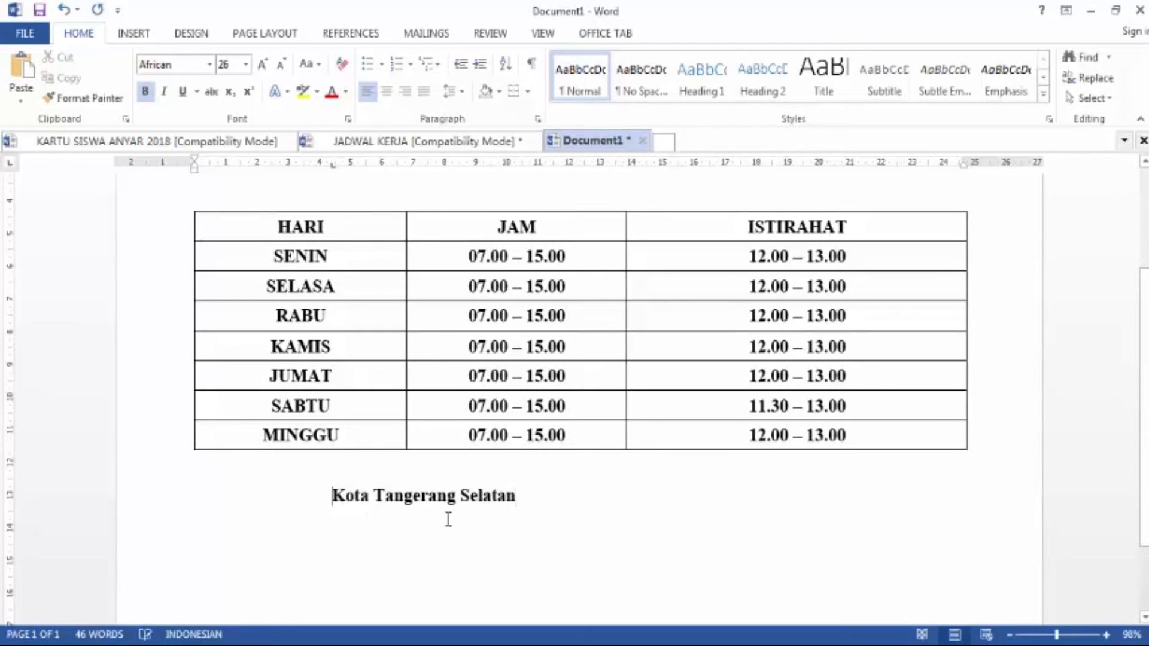
pyautogui.press('Tab')
pyautogui.press('Tab')
pyautogui.press('Tab')
pyautogui.press('Tab')
pyautogui.press('Tab')
pyautogui.press('Tab')
pyautogui.press('Tab')
pyautogui.press('Tab')
pyautogui.press('Tab')
pyautogui.press('Tab')
# Remove the word "Kota" from the place line so it reads only "Tangerang Selatan"
pyautogui.click(912, 501)
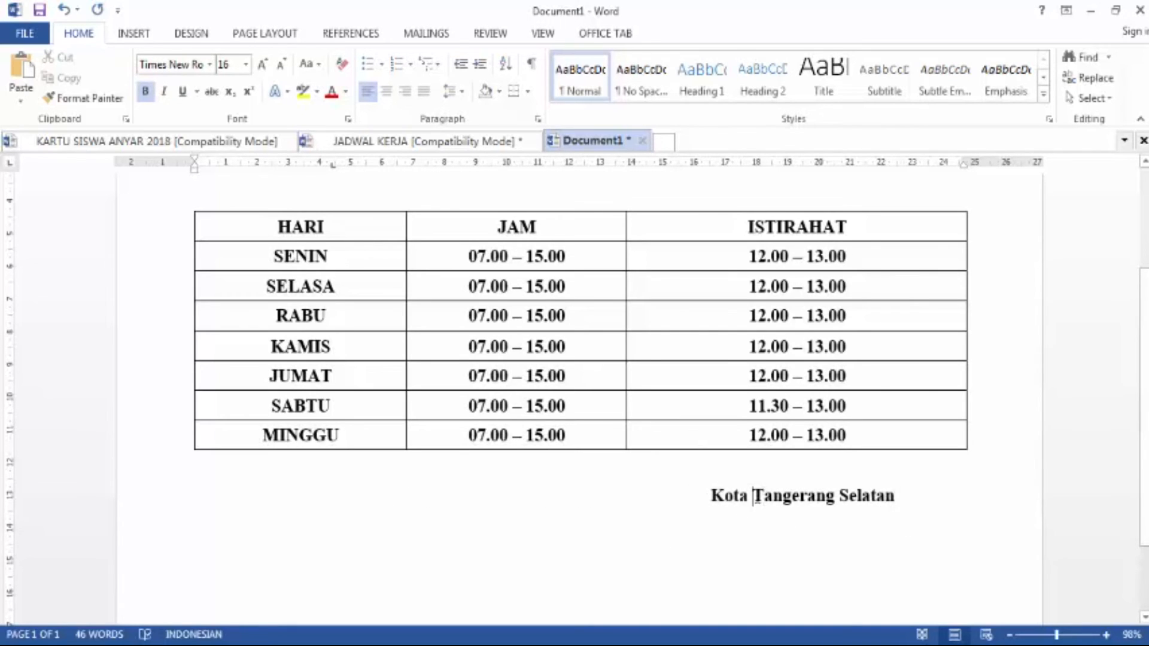
pyautogui.press('BackSpace')
pyautogui.press('BackSpace')
pyautogui.press('BackSpace')
pyautogui.press('BackSpace')
pyautogui.press('BackSpace')
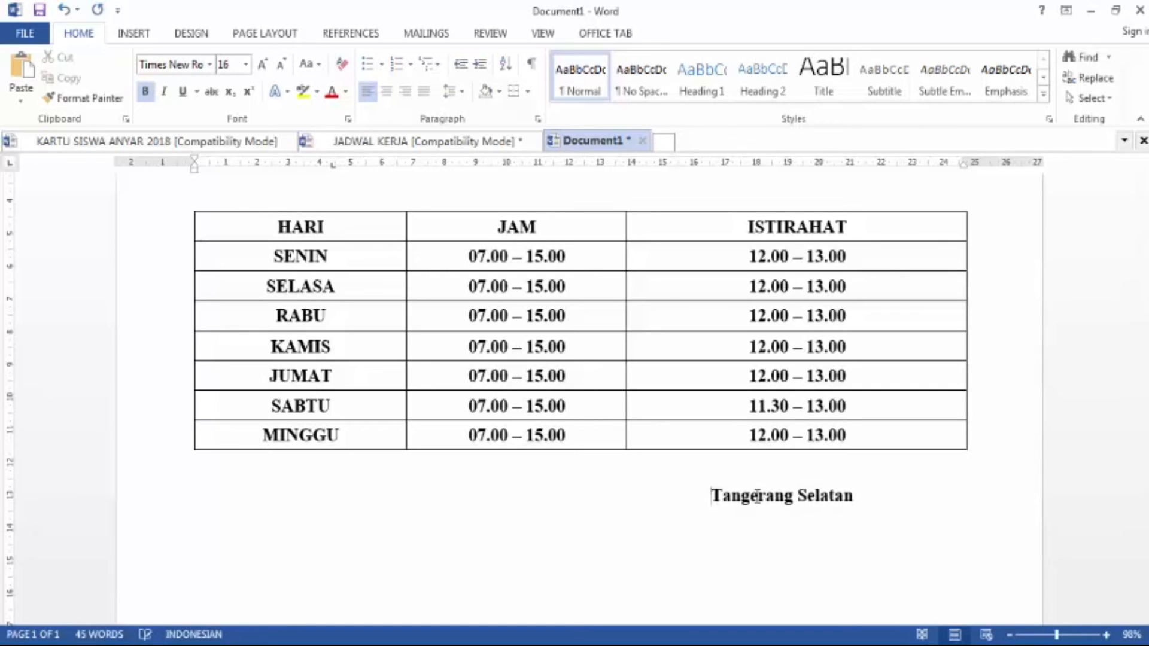
# Append ", 20 Januari 2020" to the place and reduce the indent by one tab so it fits on one line
pyautogui.write(', 20 Janua')
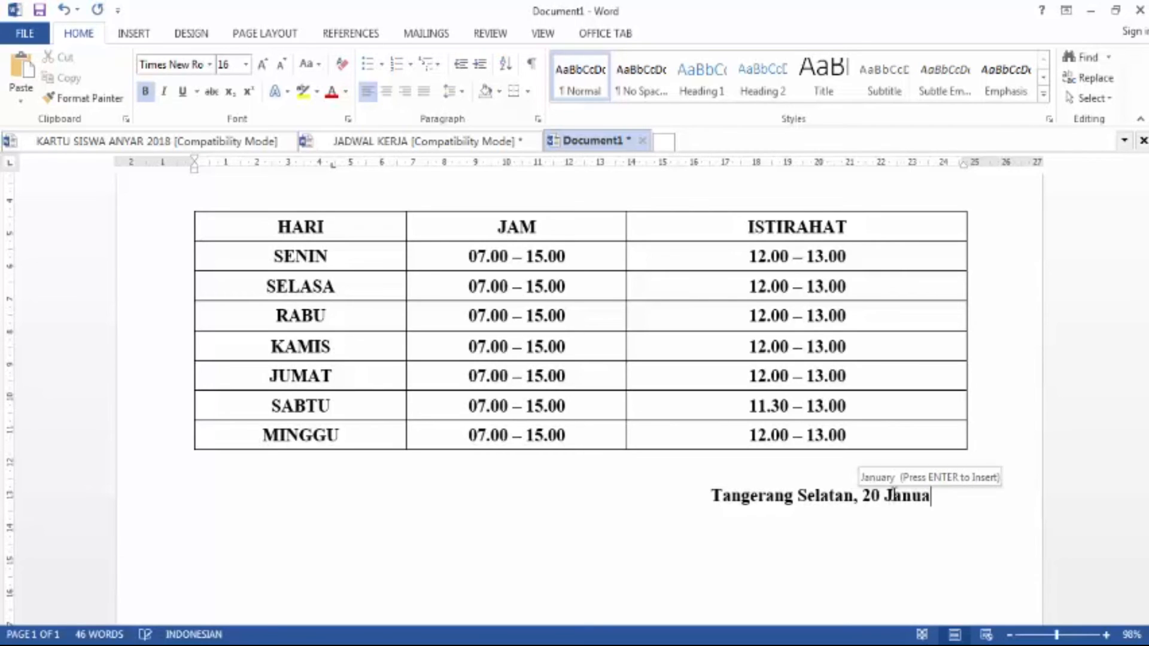
pyautogui.write('ri 2020')
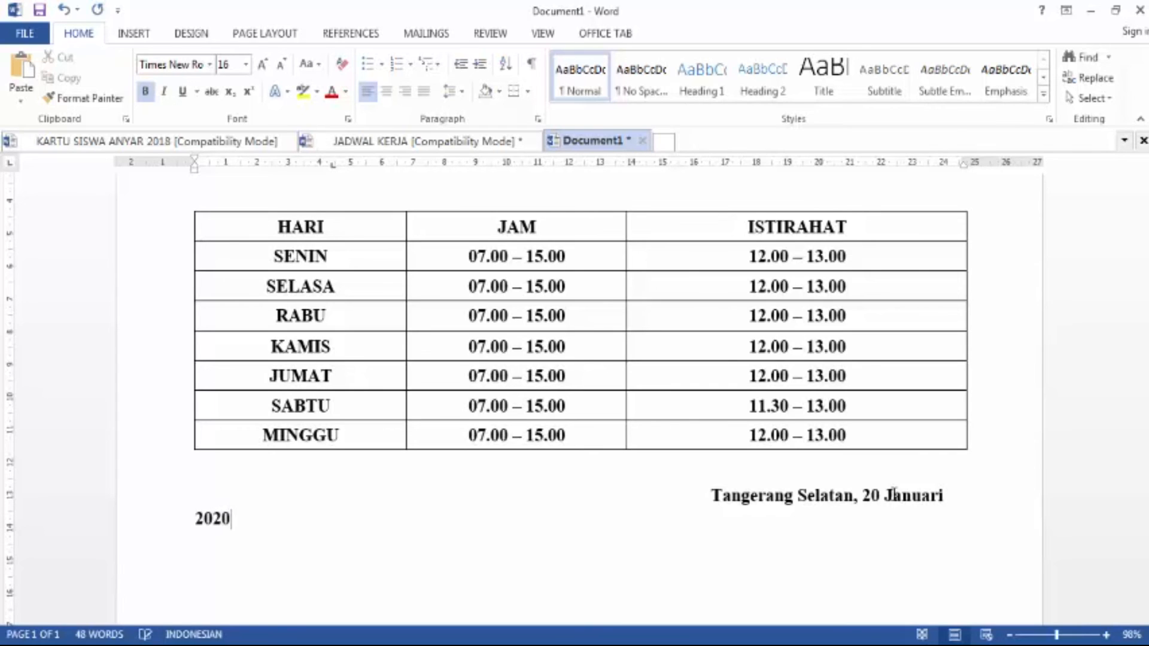
pyautogui.click(711, 494)
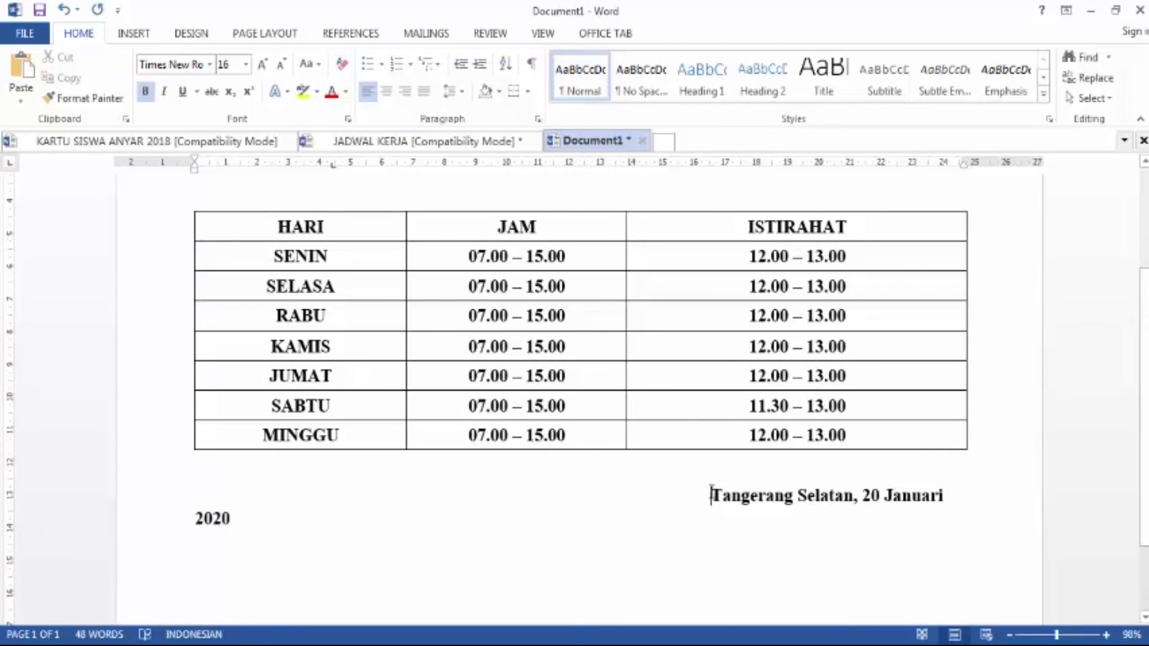
pyautogui.press('BackSpace')
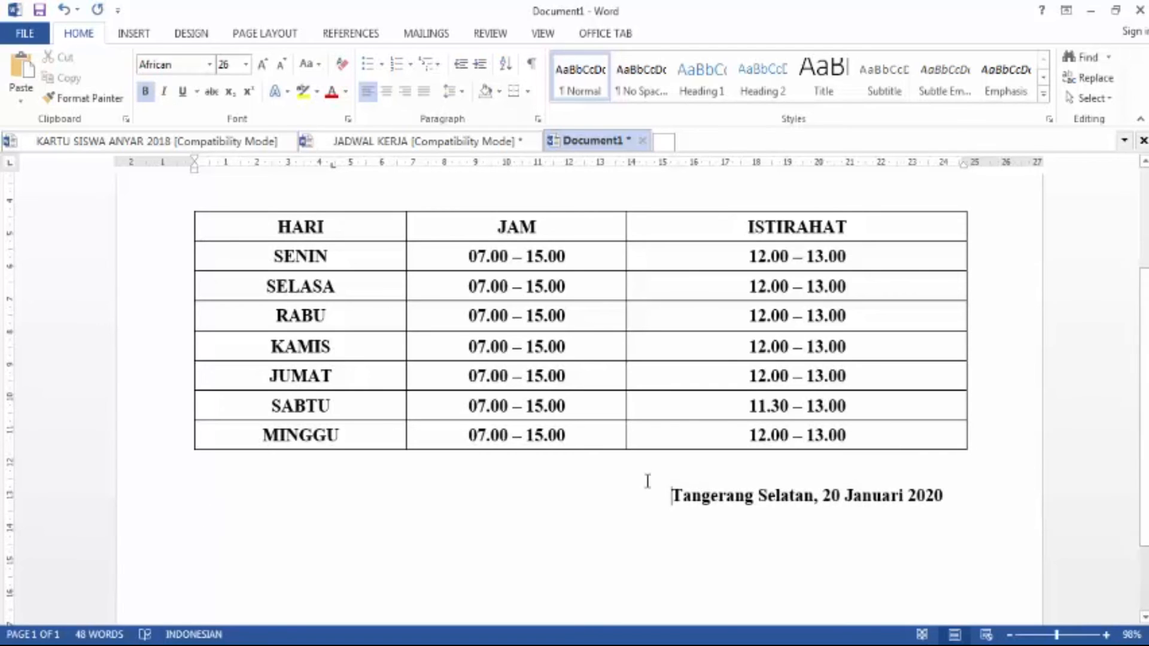
# Add the line "Pimpinan" directly beneath the place and date, aligned with it
pyautogui.scroll(-1, 742, 504)
pyautogui.click(958, 459)
pyautogui.press('Return')
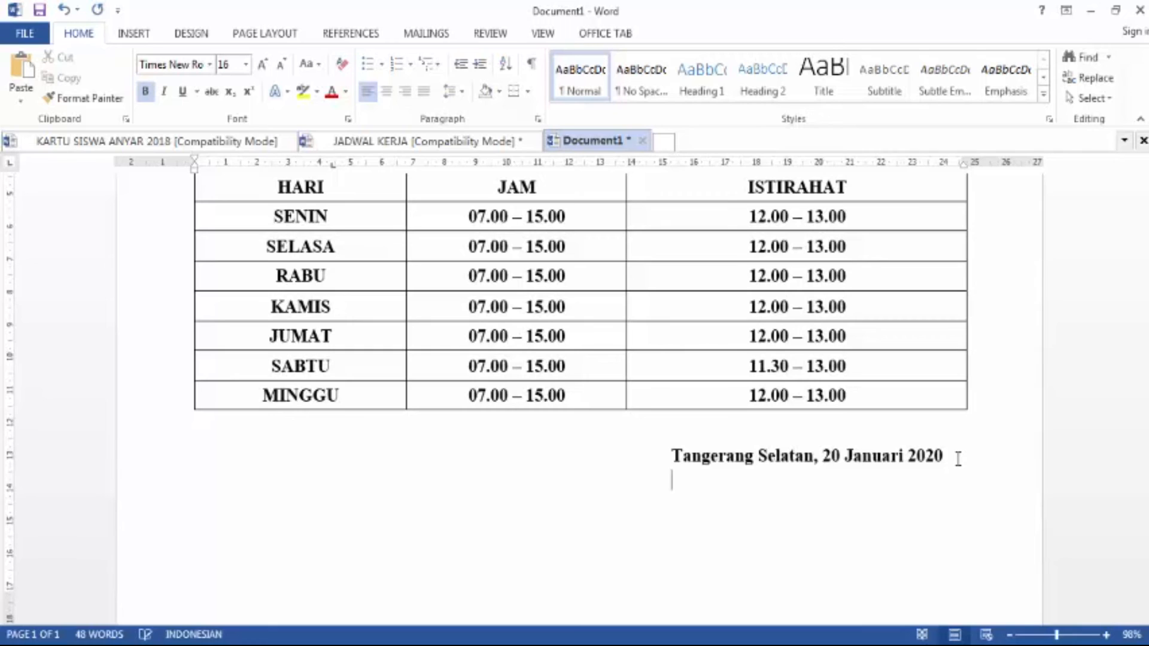
pyautogui.write('pimp')
pyautogui.write('pinan')
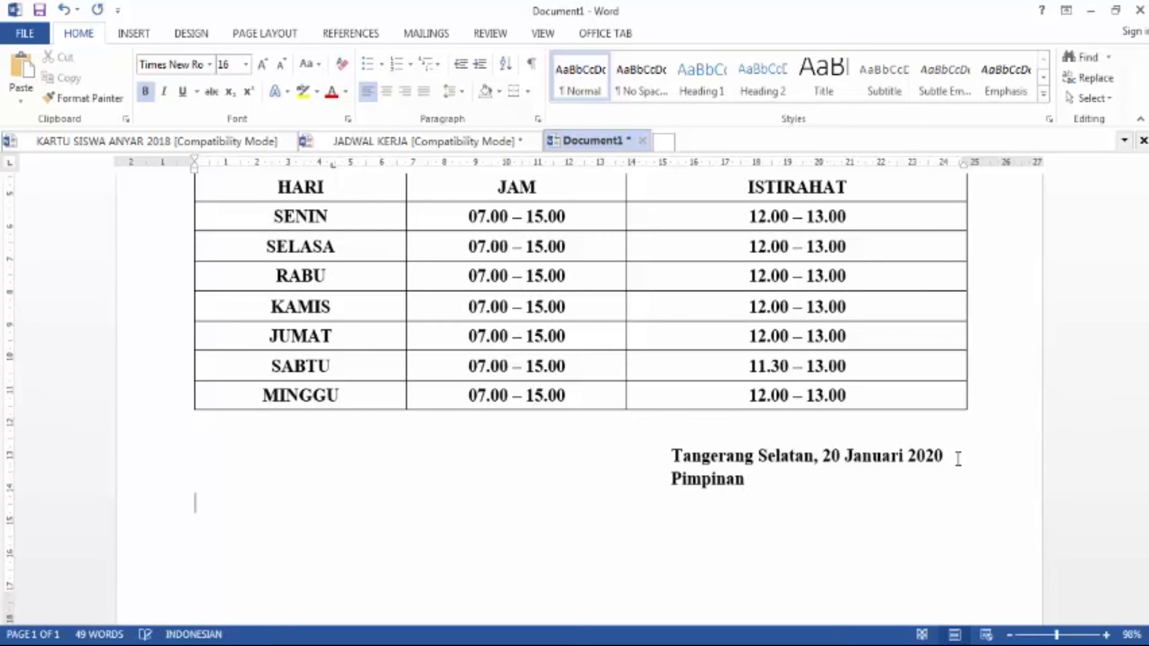
# Leave blank lines for a signature below Pimpinan and enter the leader's name with the title S.T
pyautogui.press('Return')
pyautogui.press('Return')
pyautogui.press('Return')
pyautogui.press('Return')
pyautogui.press('Return')
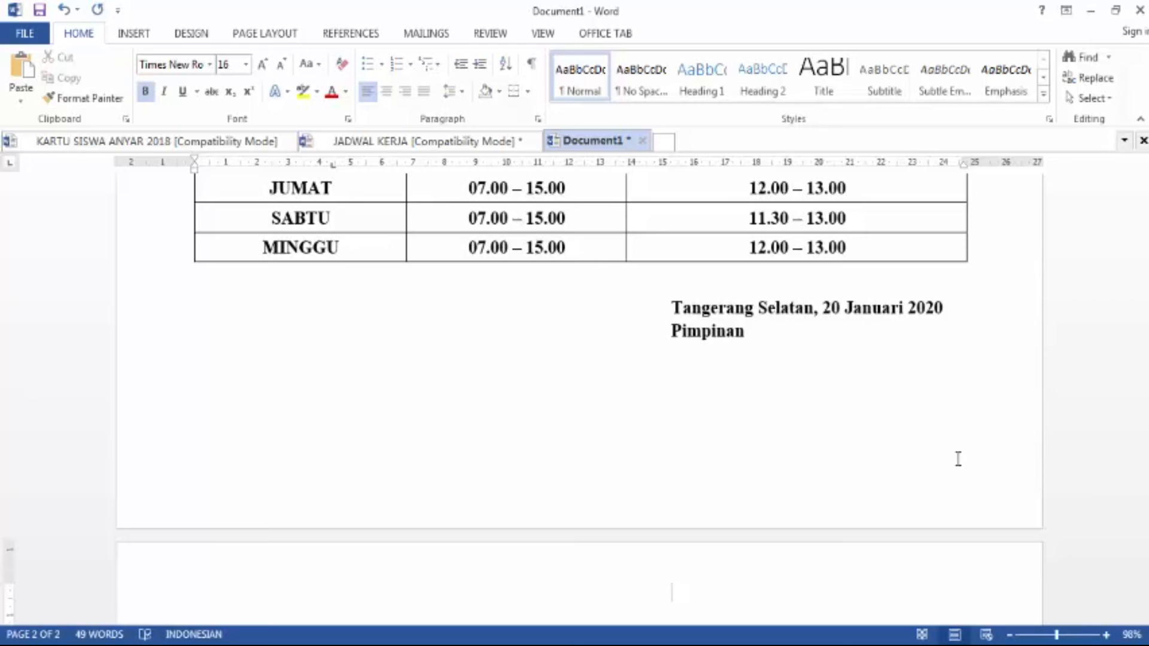
pyautogui.write('bambang')
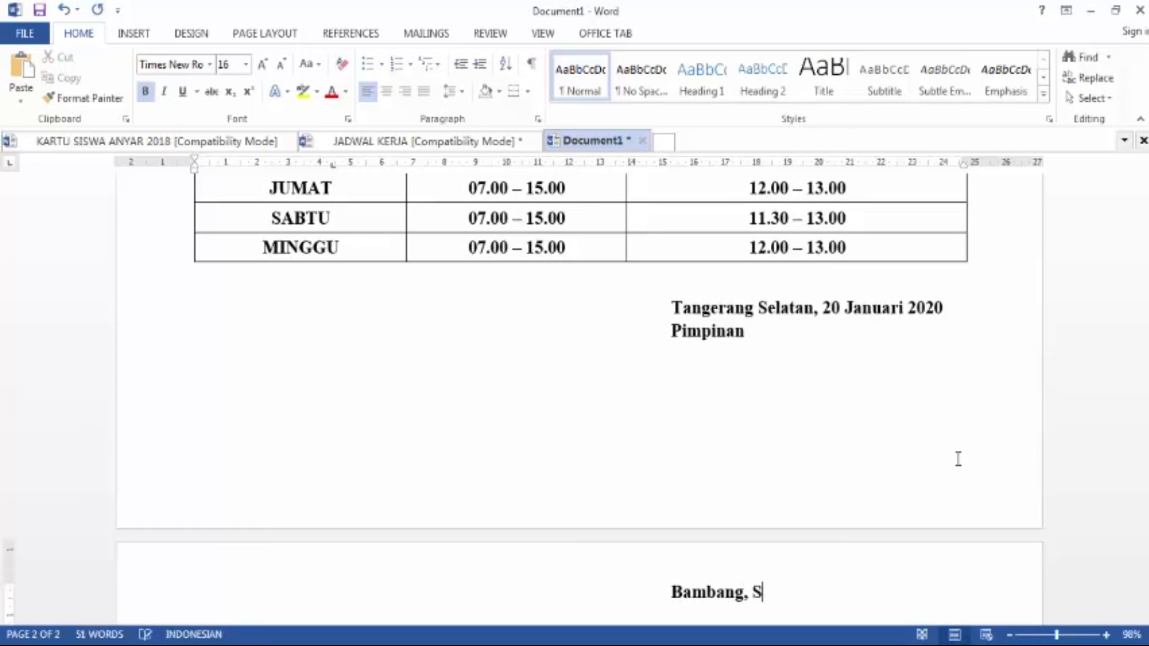
pyautogui.write(' T')
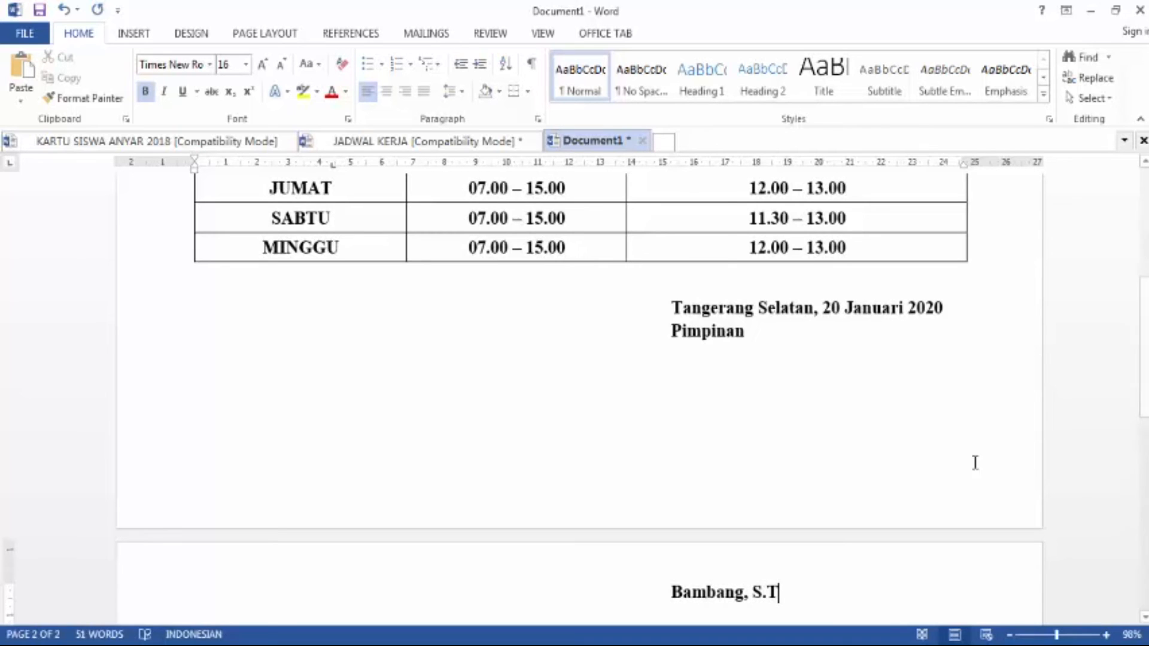
# Remove a blank line between Pimpinan and the leader's name so the signature block fits on the first page
pyautogui.scroll(5, 746, 348)
pyautogui.scroll(-8, 744, 333)
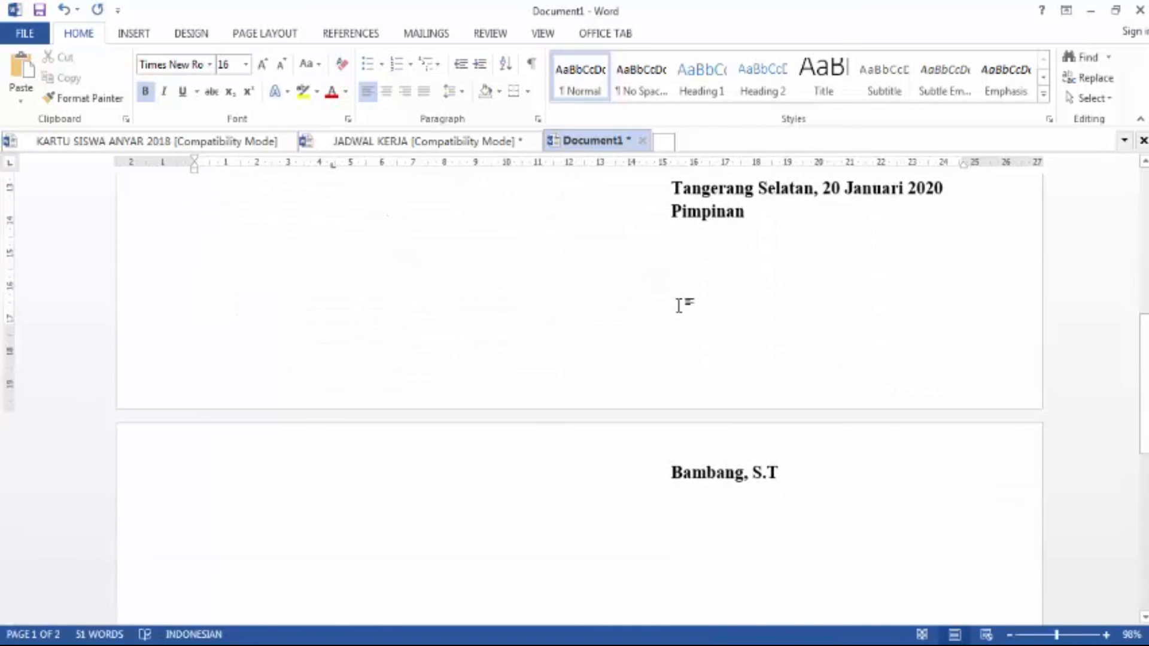
pyautogui.press('Delete')
pyautogui.press('Up')
pyautogui.scroll(6, 467, 290)
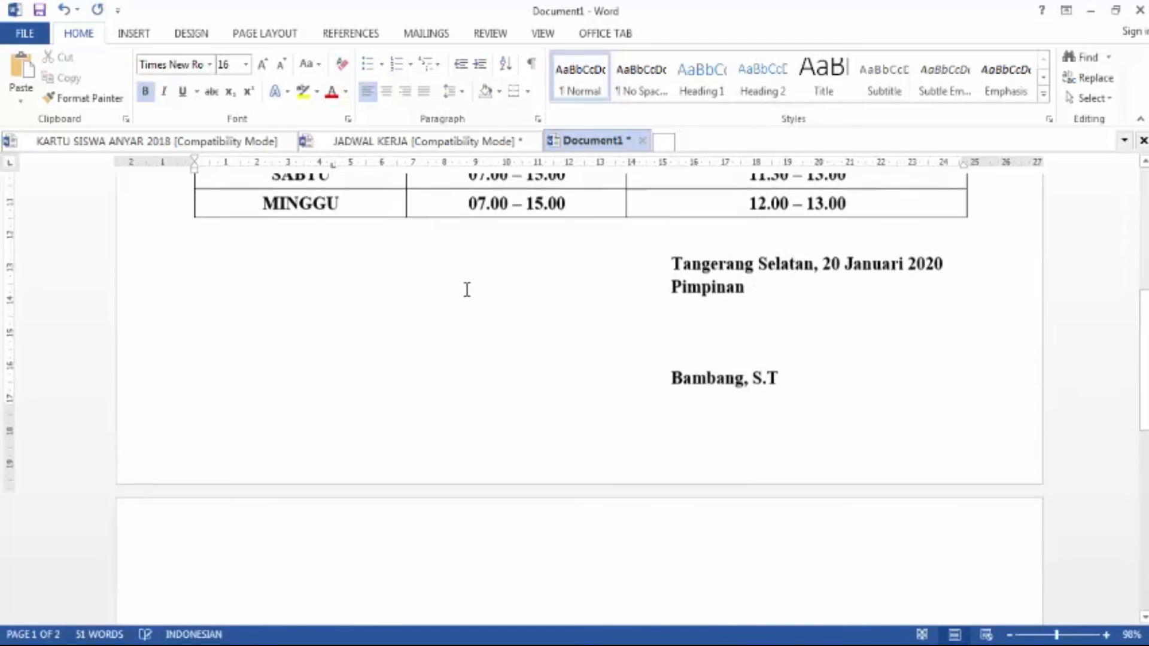
# Delete the empty paragraph after the signature block to remove the blank second page
pyautogui.scroll(1, 467, 289)
pyautogui.scroll(-7, 464, 288)
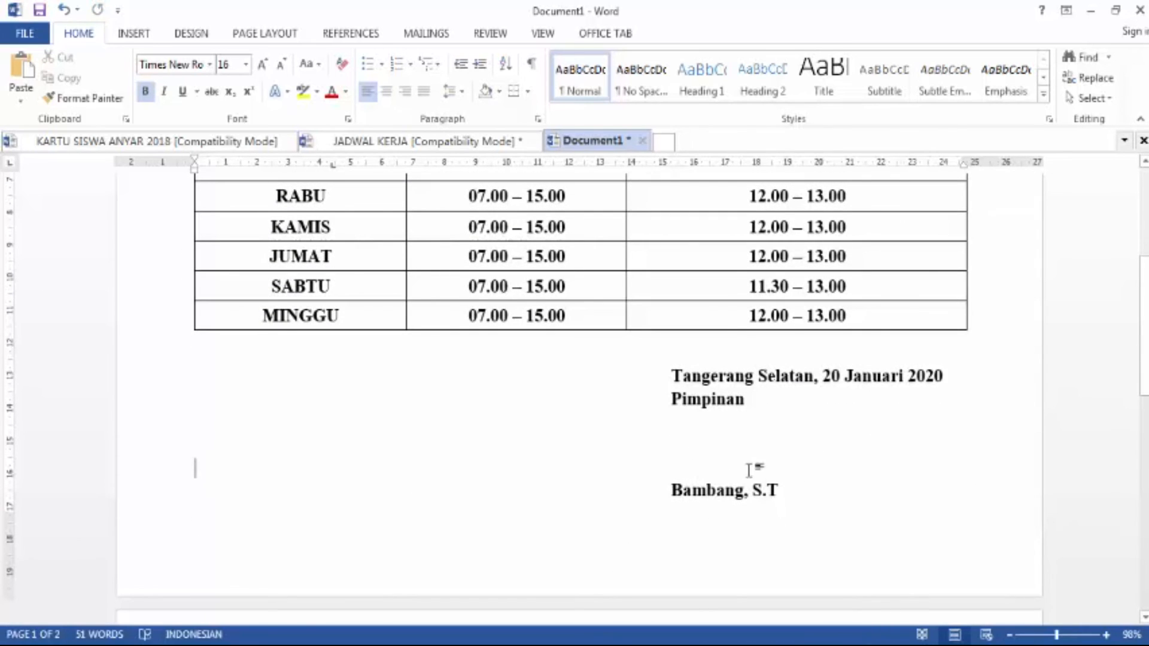
pyautogui.scroll(-2, 748, 468)
pyautogui.click(542, 533)
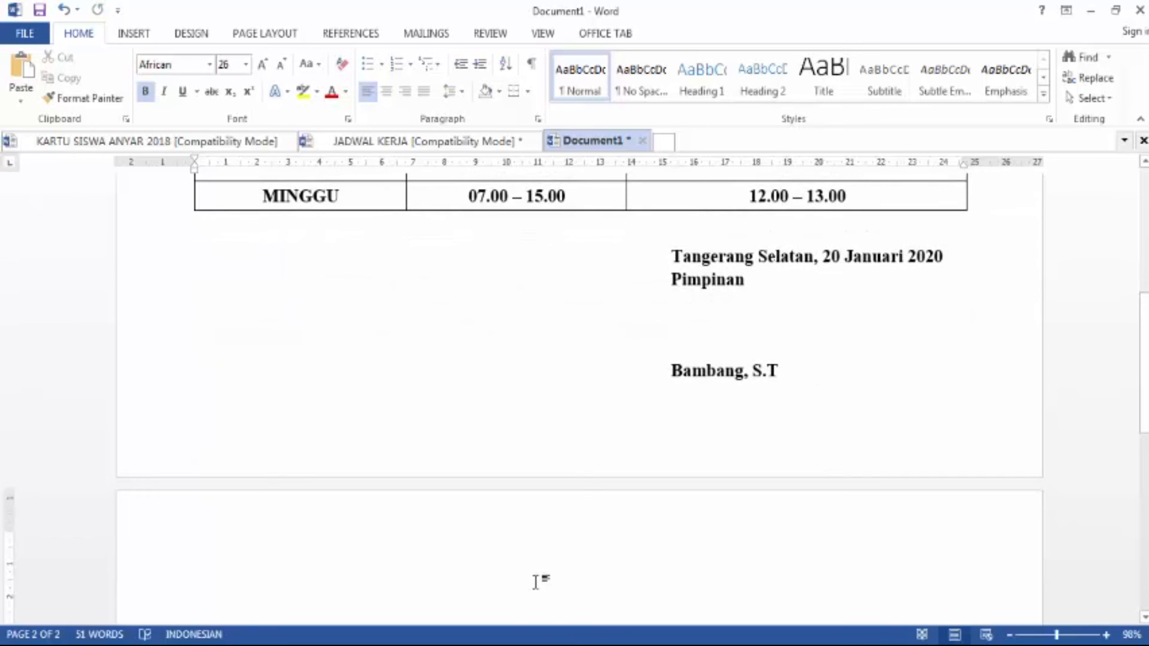
pyautogui.press('BackSpace')
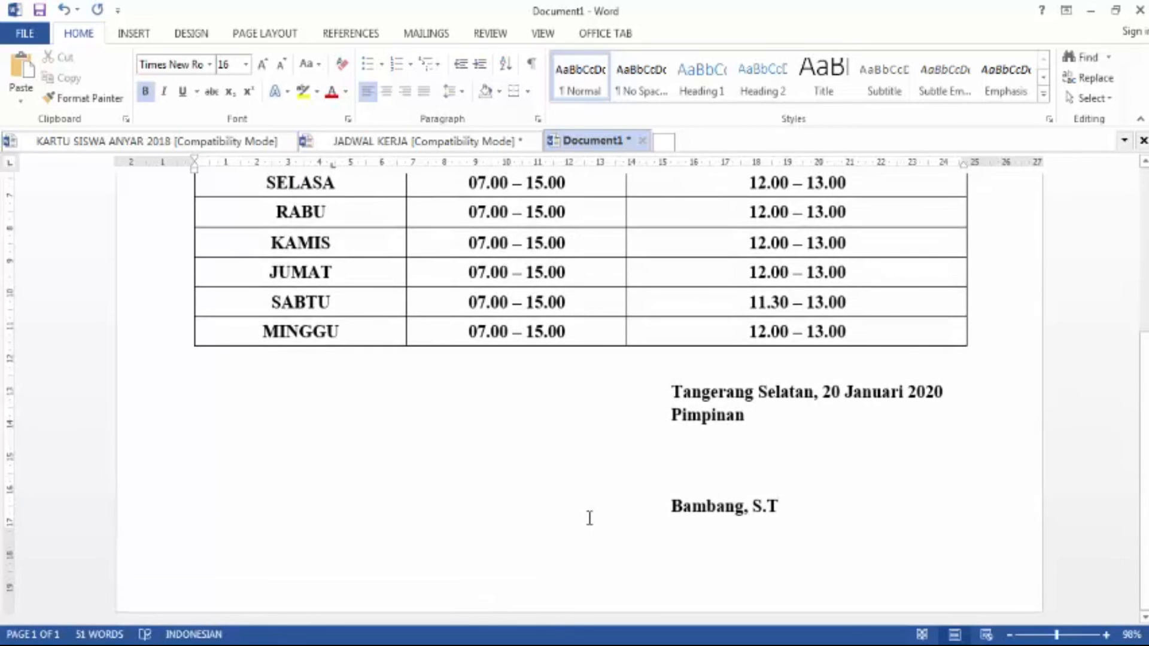
pyautogui.scroll(4, 759, 483)
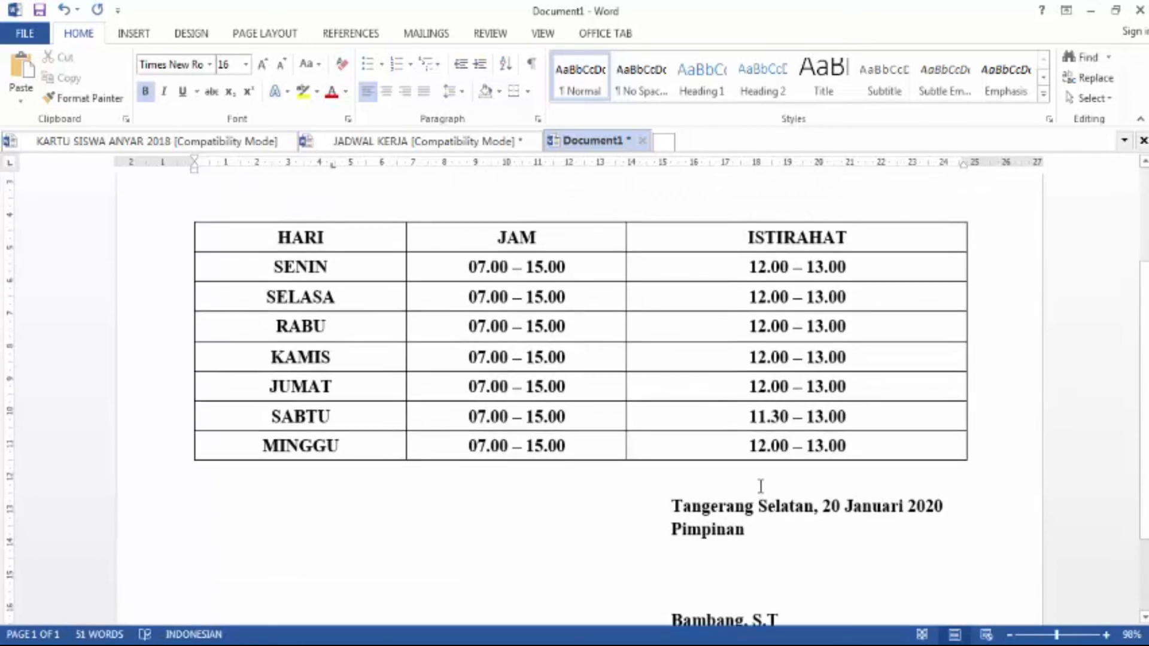
pyautogui.scroll(-3, 757, 272)
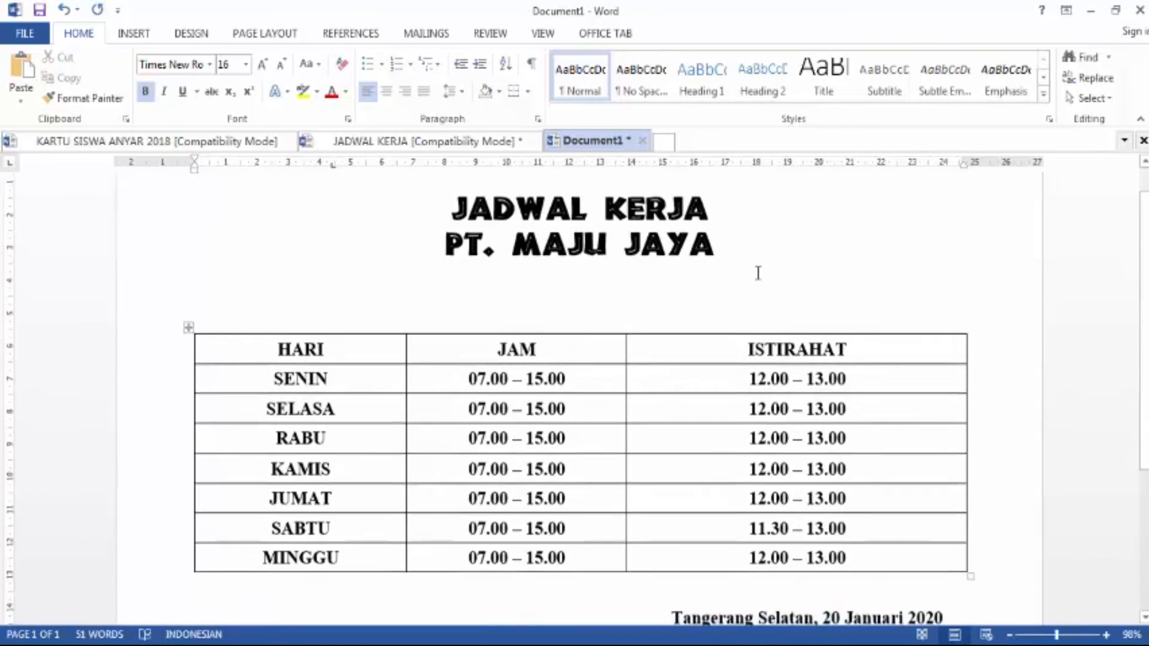
# Set the text color of the table's header row (HARI, JAM, ISTIRAHAT) to standard purple
pyautogui.moveTo(868, 436); pyautogui.dragTo(326, 295)
pyautogui.click(477, 316)
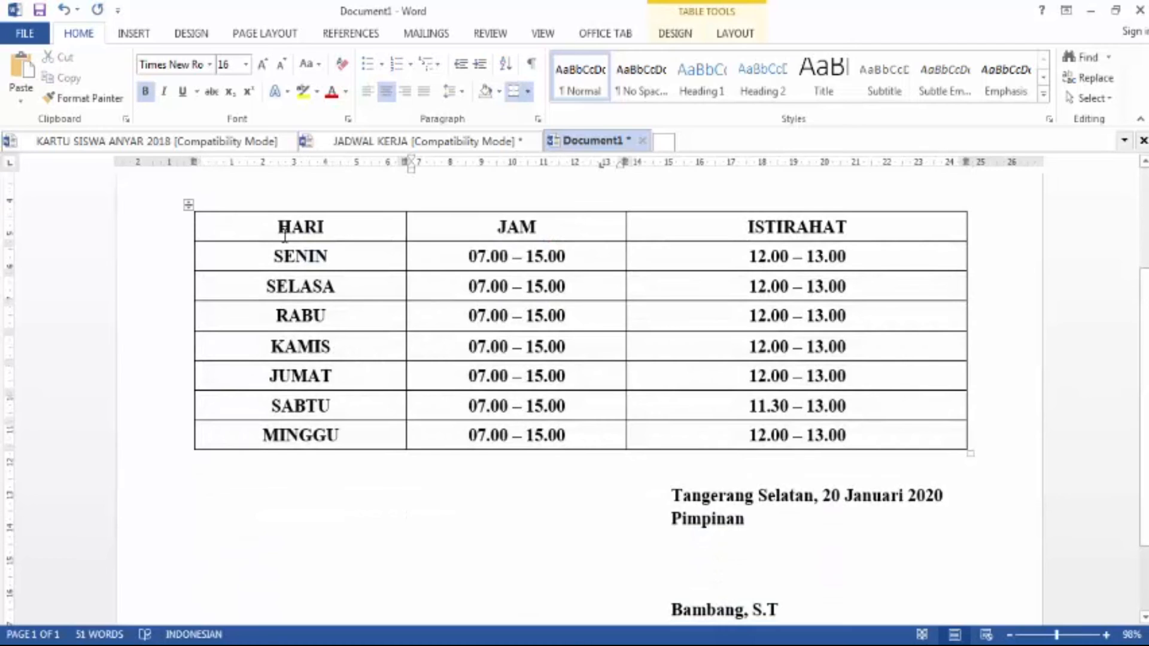
pyautogui.moveTo(274, 222); pyautogui.dragTo(811, 217)
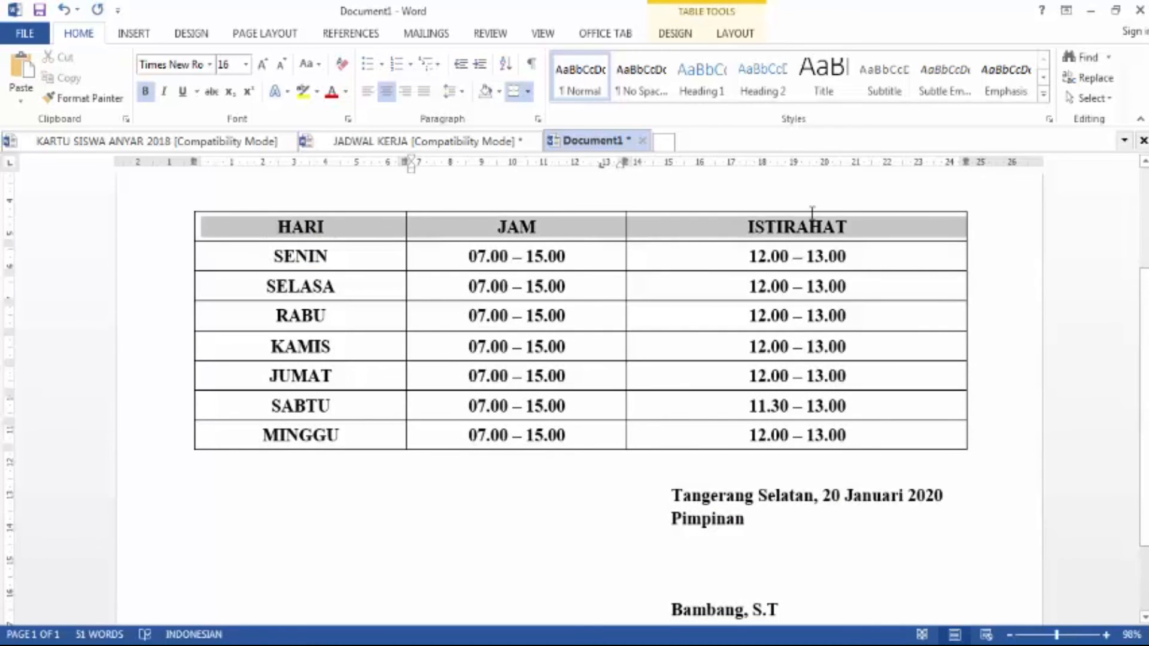
pyautogui.click(347, 91)
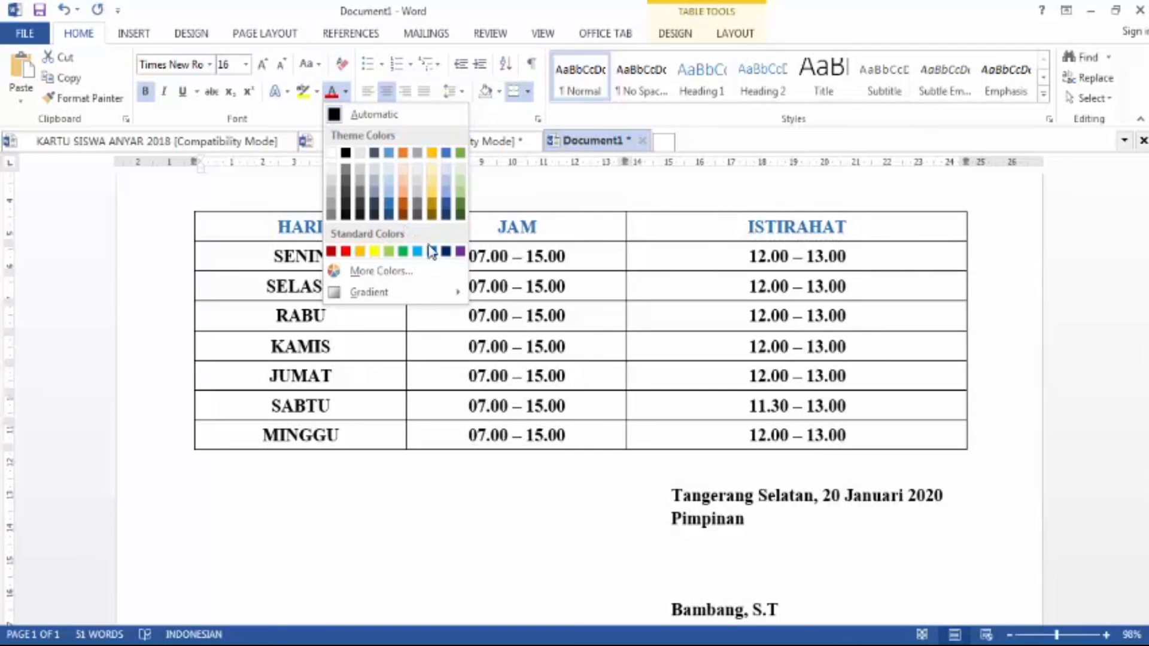
pyautogui.click(460, 251)
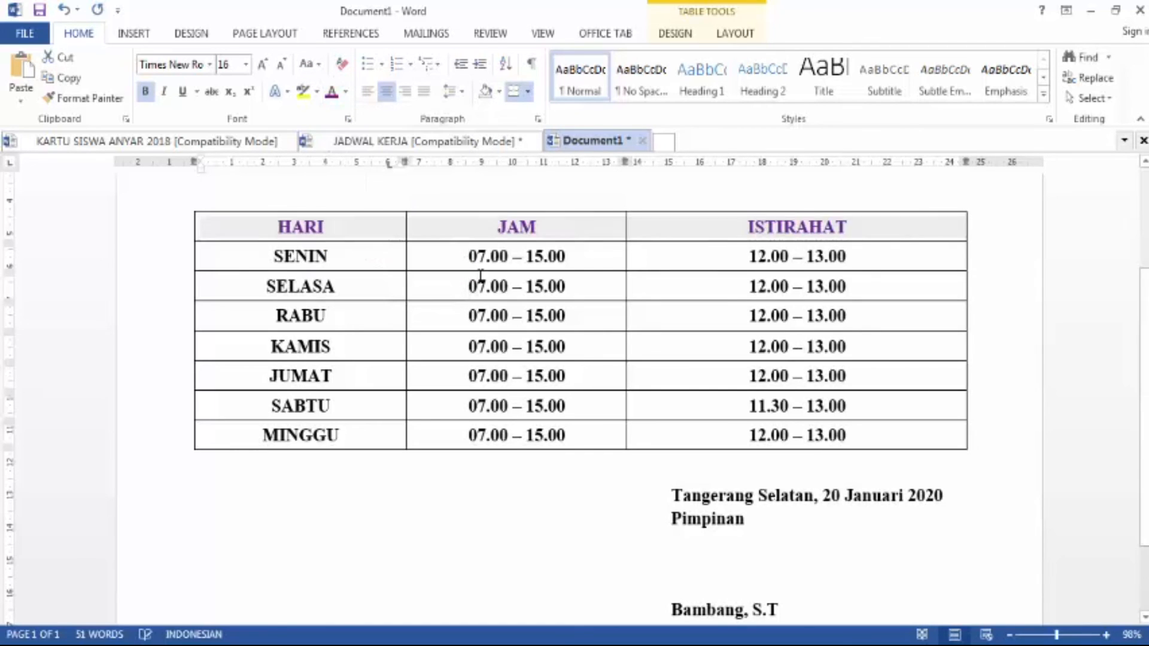
pyautogui.click(577, 305)
# Change the text color of the HARI, JAM and ISTIRAHAT header cells to standard red
pyautogui.moveTo(862, 226); pyautogui.dragTo(318, 234)
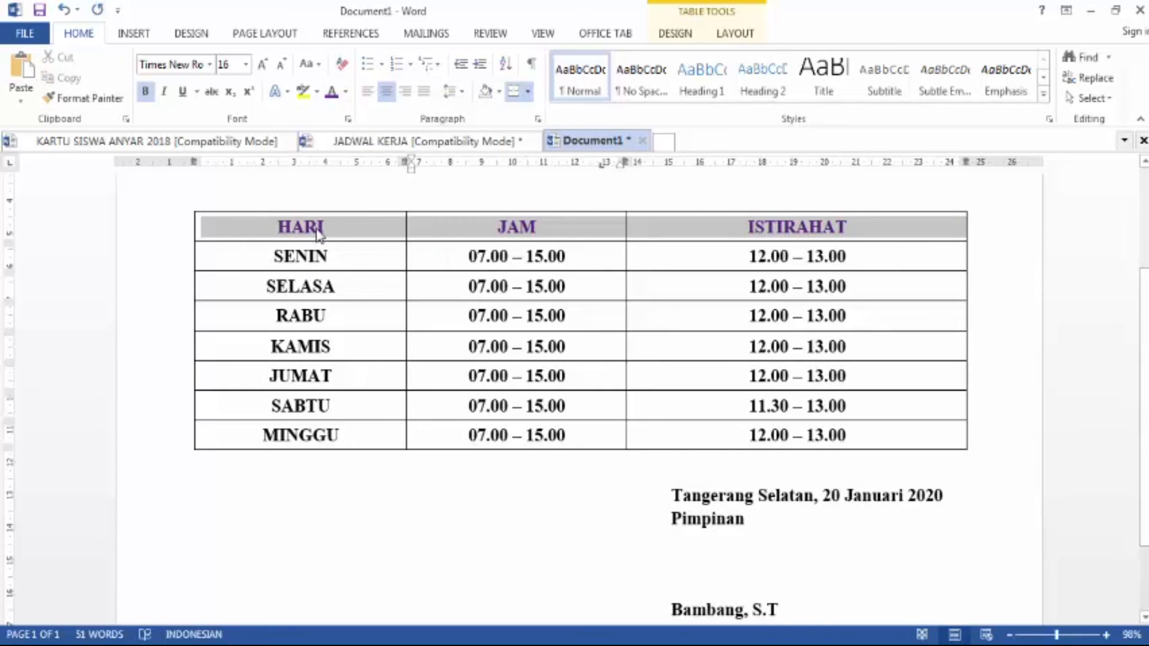
pyautogui.click(347, 92)
pyautogui.click(346, 251)
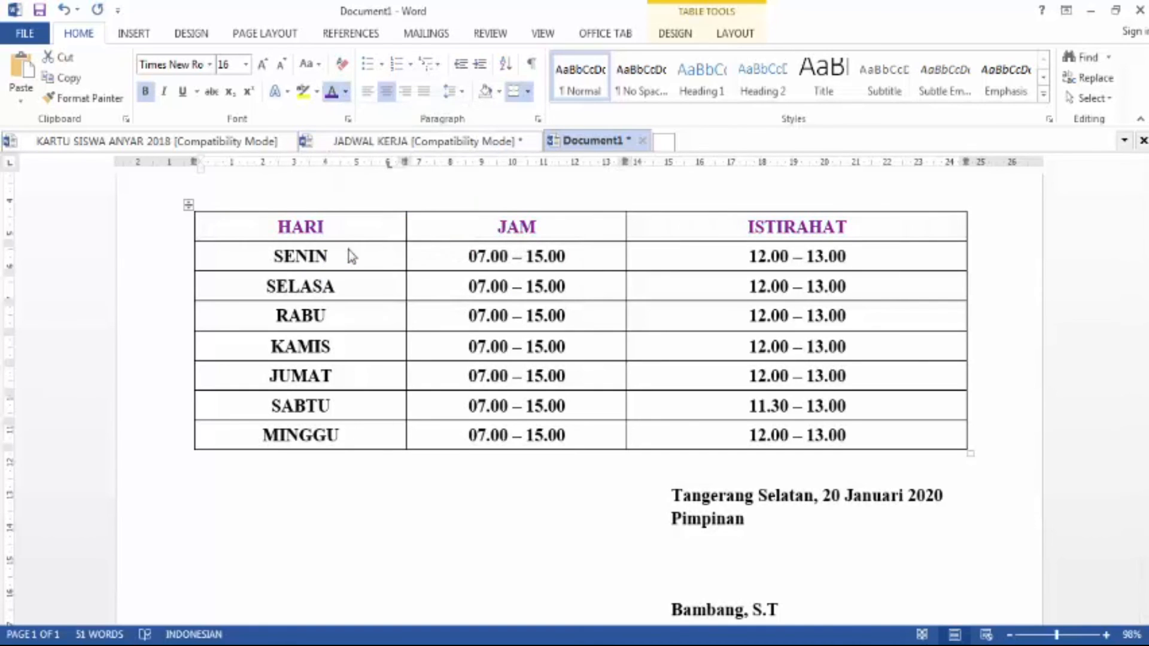
pyautogui.click(800, 376)
# Shade the table's header row with standard yellow
pyautogui.moveTo(876, 223); pyautogui.dragTo(308, 228)
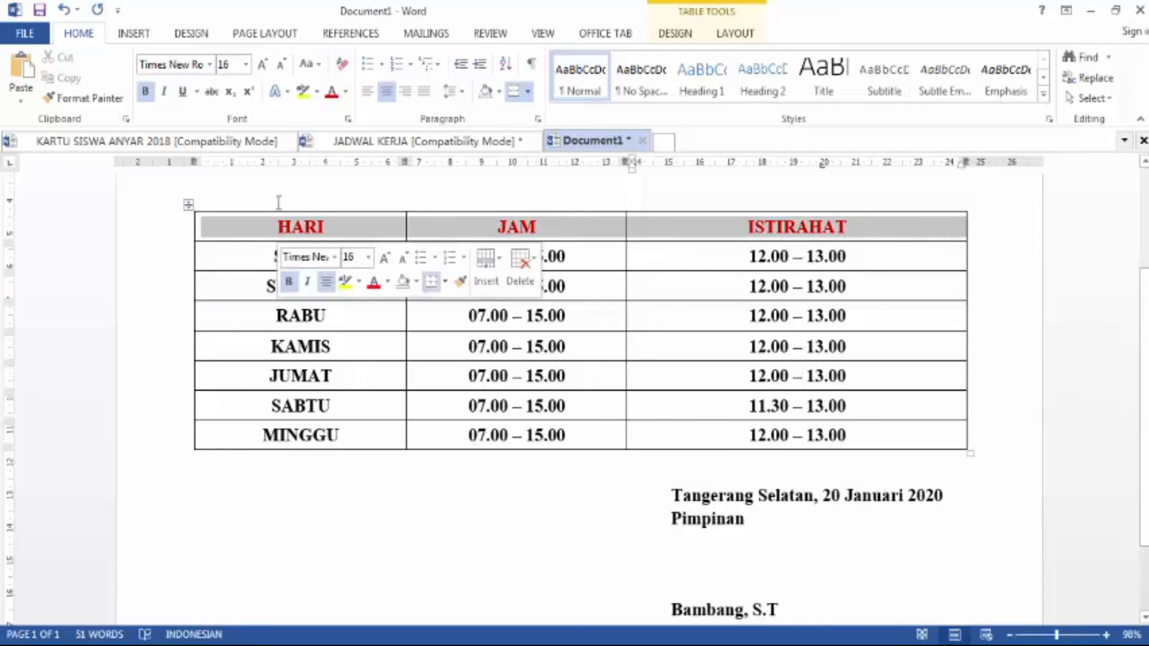
pyautogui.click(317, 93)
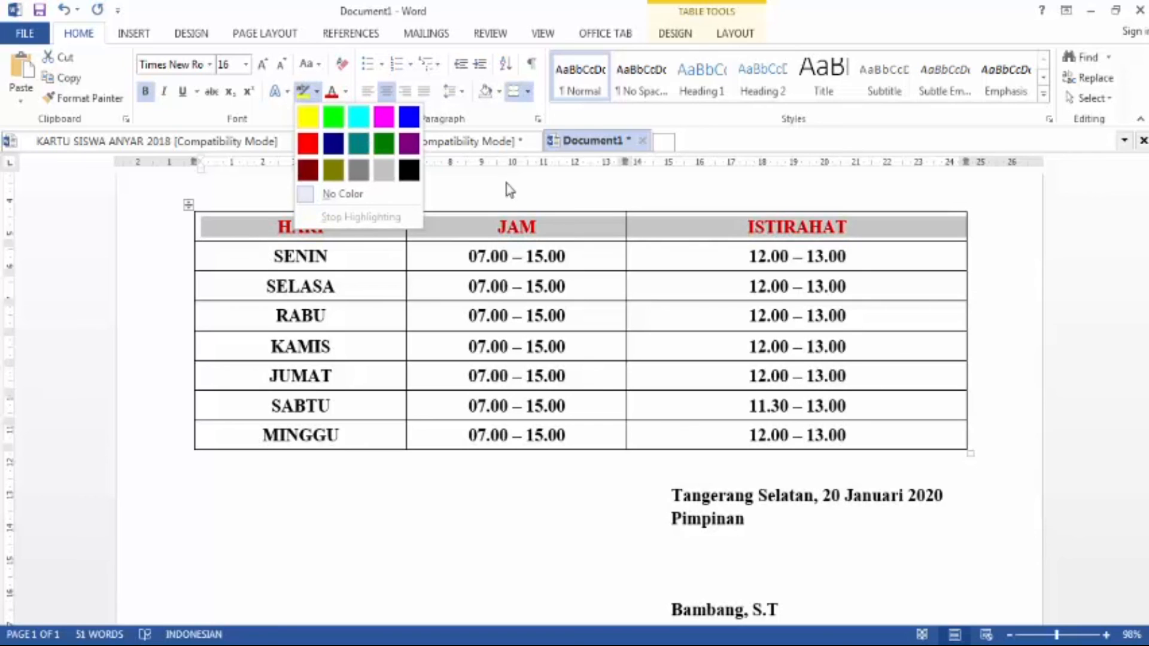
pyautogui.click(499, 92)
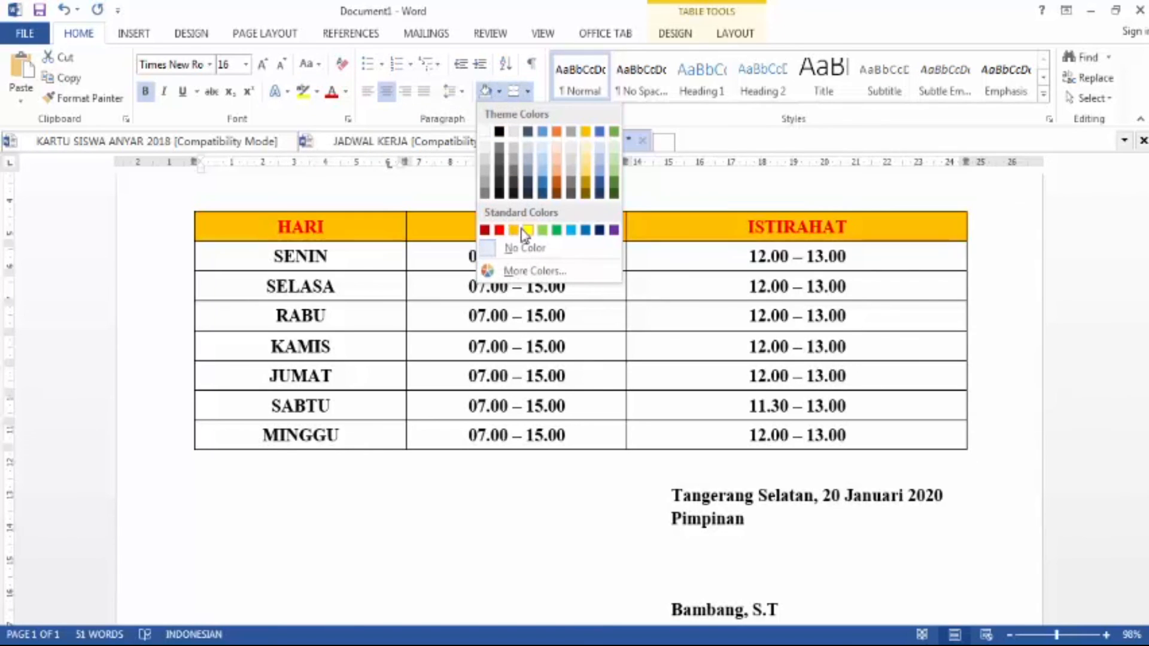
pyautogui.click(528, 231)
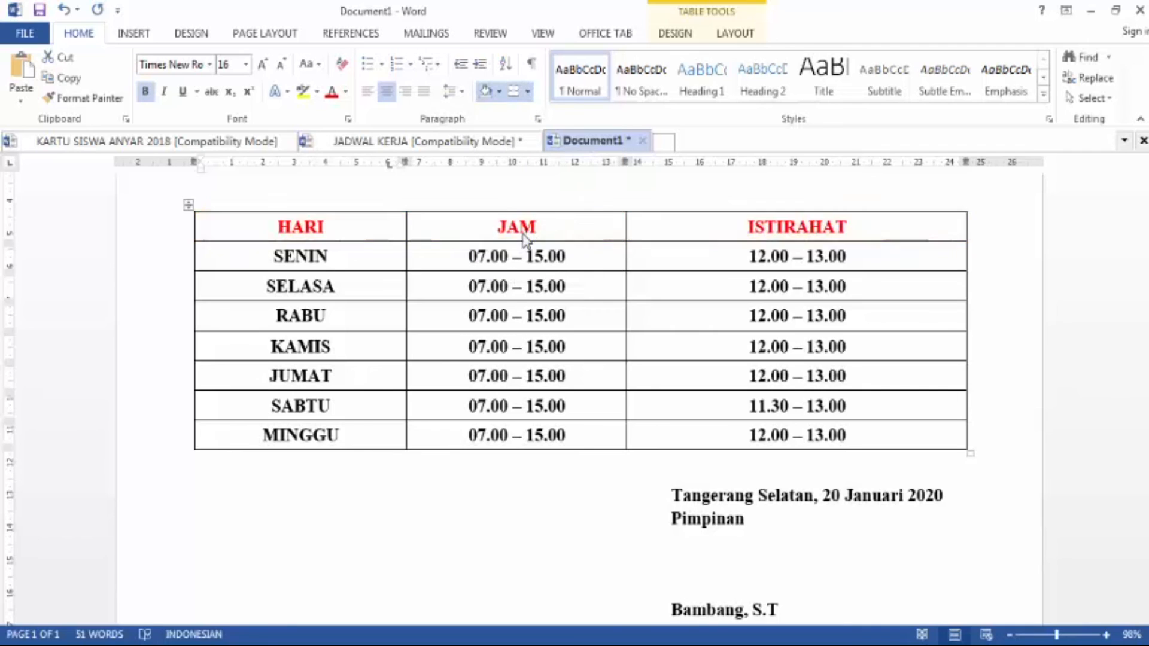
pyautogui.click(567, 347)
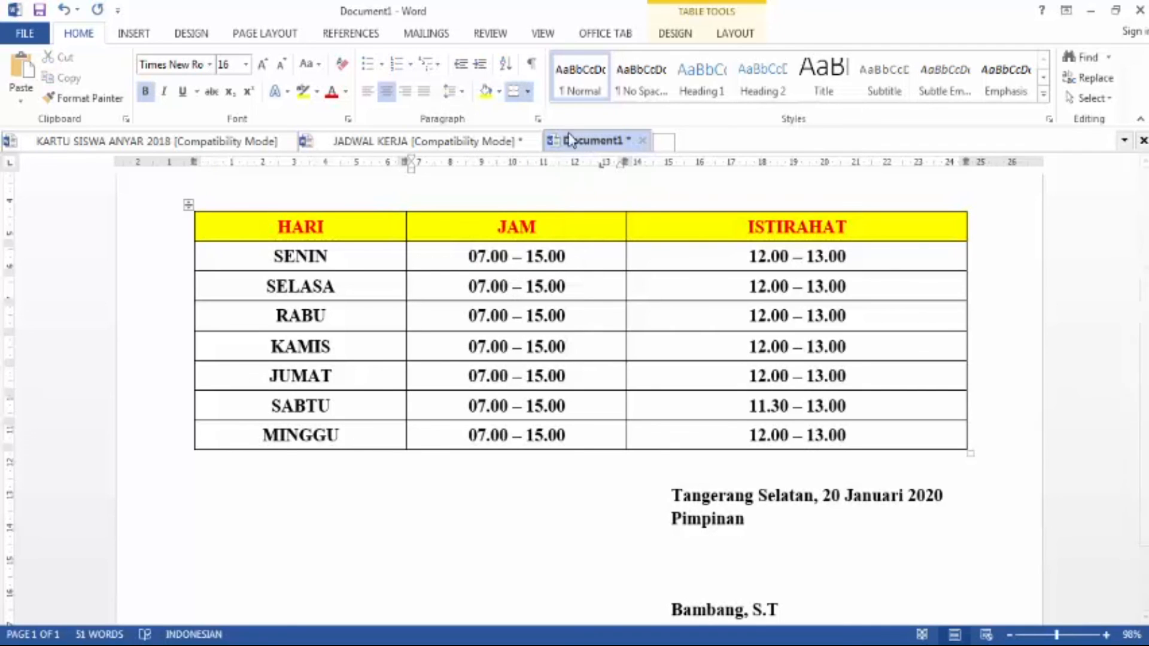
# Shade all the day rows from SENIN to MINGGU with standard light blue
pyautogui.moveTo(332, 261)
pyautogui.mouseDown()
pyautogui.moveTo(710, 384)
pyautogui.moveTo(674, 418)
pyautogui.moveTo(676, 435)
pyautogui.mouseUp()
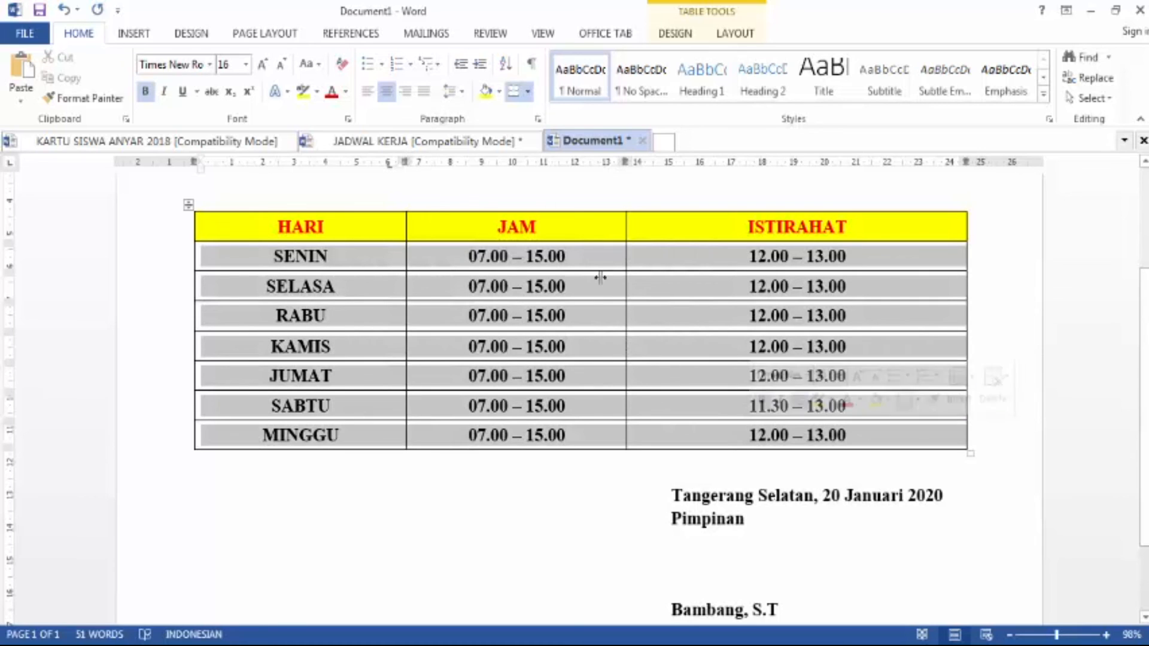
pyautogui.click(501, 93)
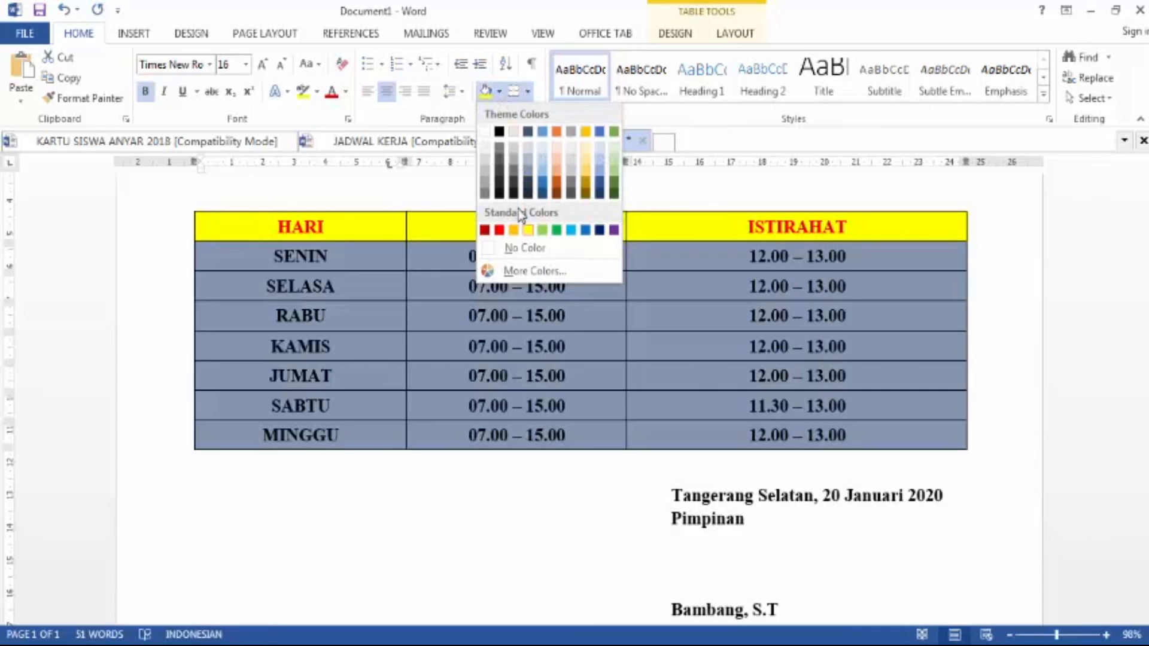
pyautogui.click(571, 232)
pyautogui.click(599, 314)
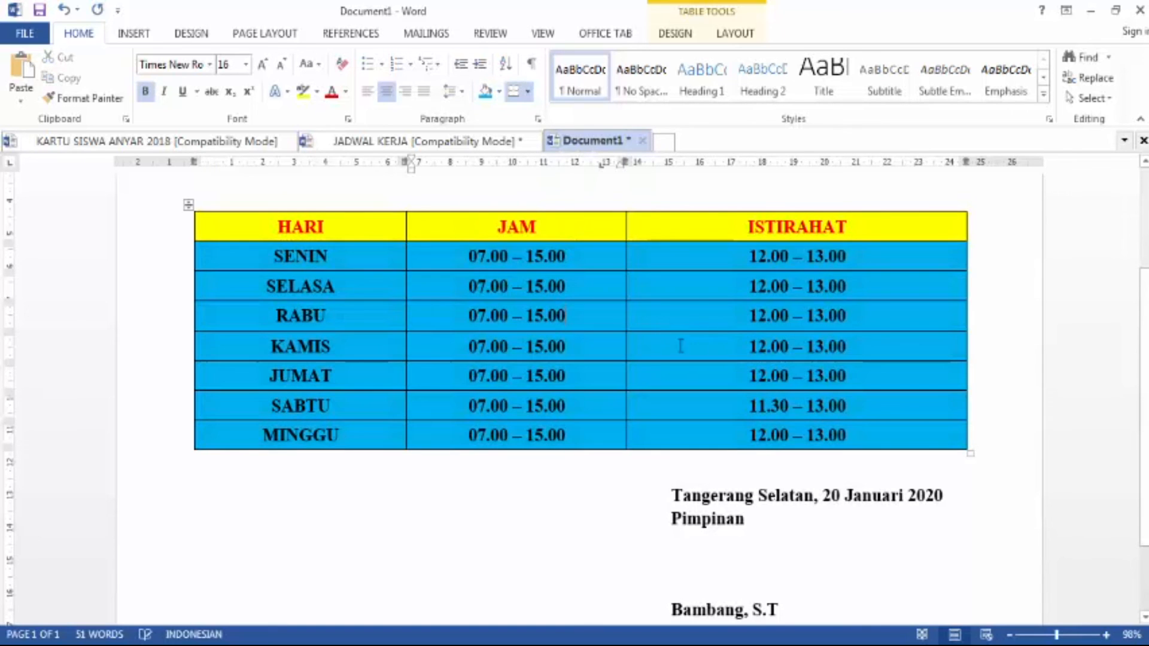
pyautogui.click(564, 497)
pyautogui.scroll(-3, 577, 469)
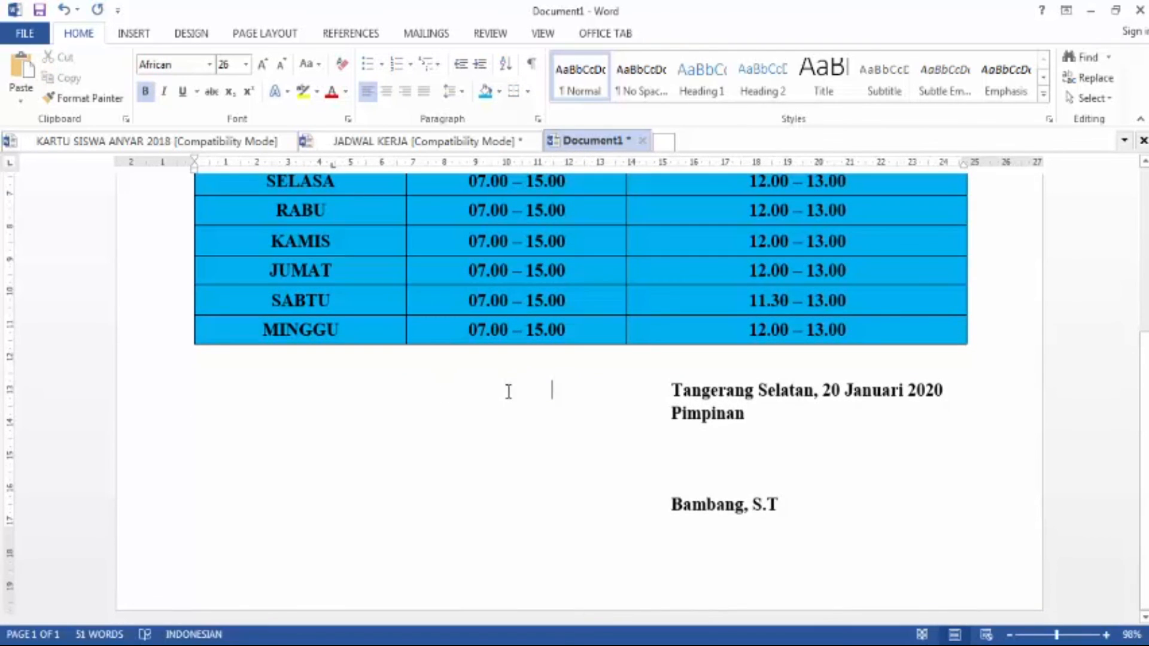
pyautogui.scroll(5, 508, 392)
pyautogui.scroll(3, 299, 275)
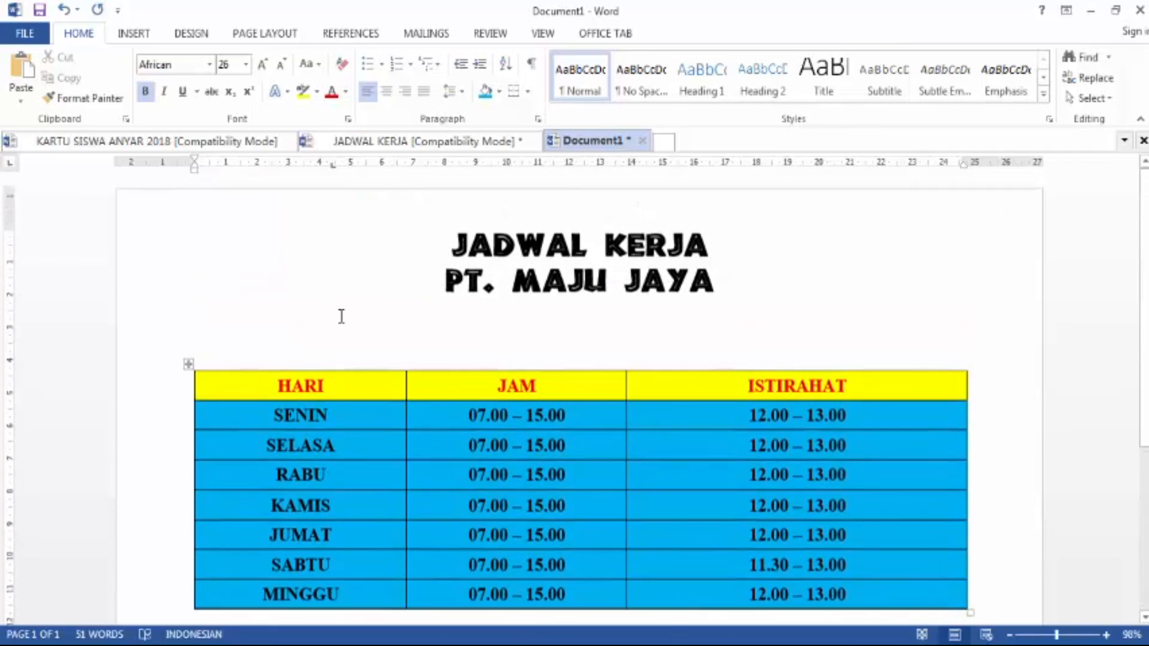